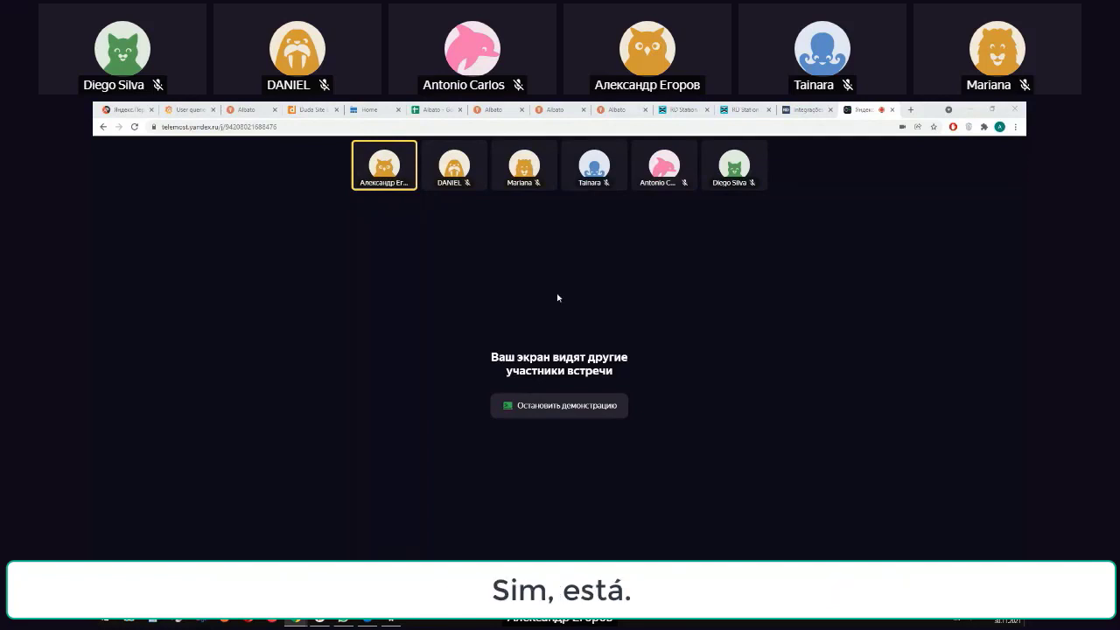
Step: Switch to the Duda site editor and examine the home page's "Generate strong leads" contact form and its form items
left_click(313, 110)
scroll(278, 325, "down", 2)
scroll(278, 324, "up", 2)
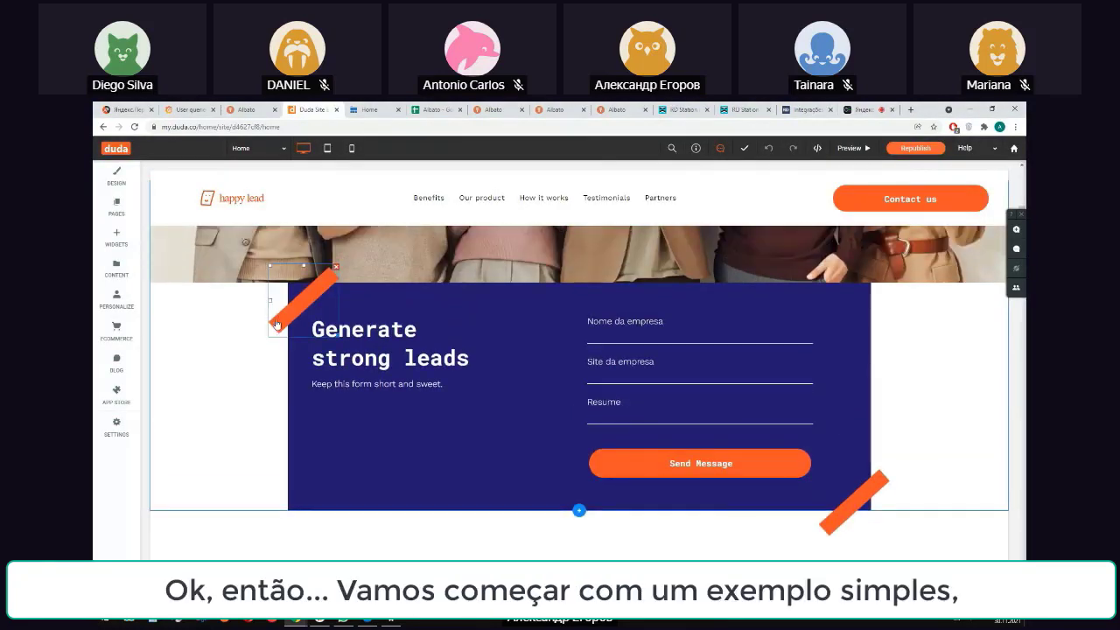
scroll(277, 325, "up", 1)
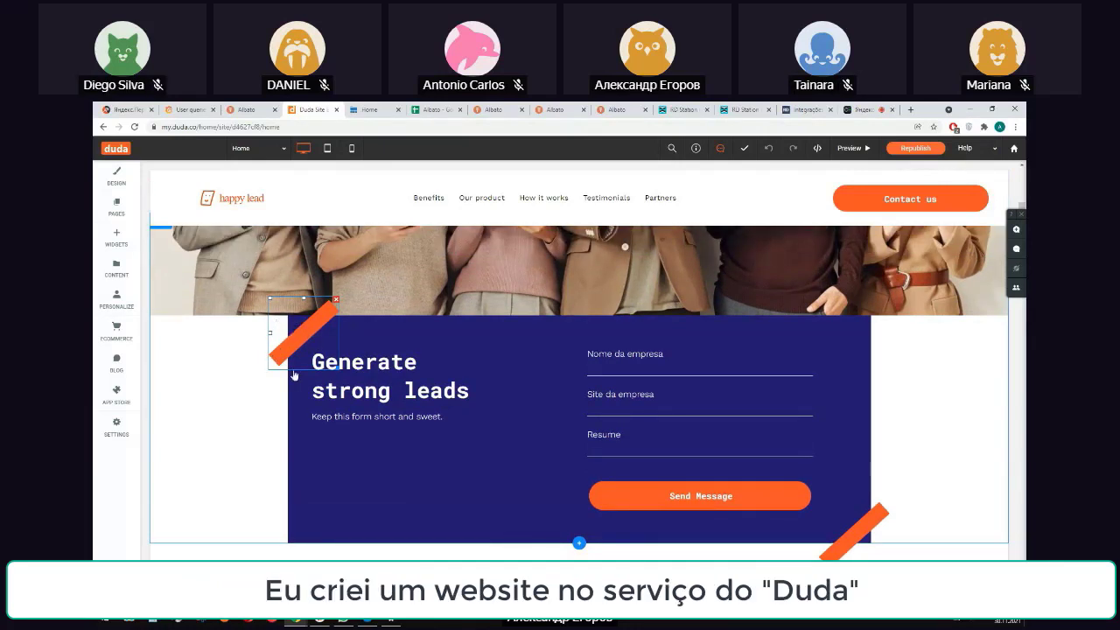
scroll(297, 385, "up", 2)
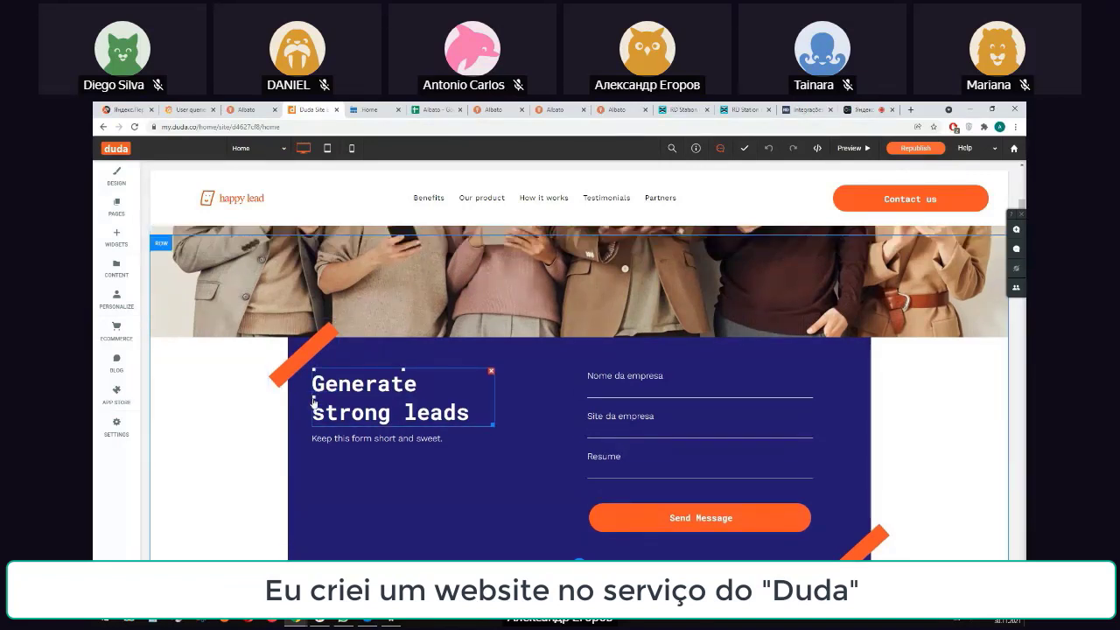
double_click(181, 127)
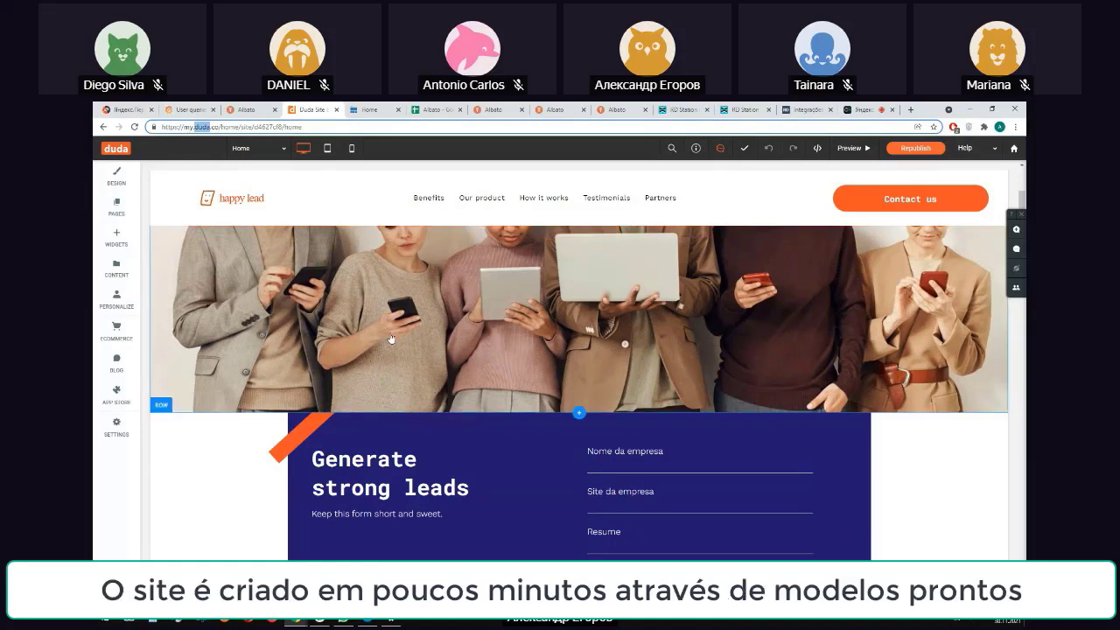
scroll(392, 339, "down", 1)
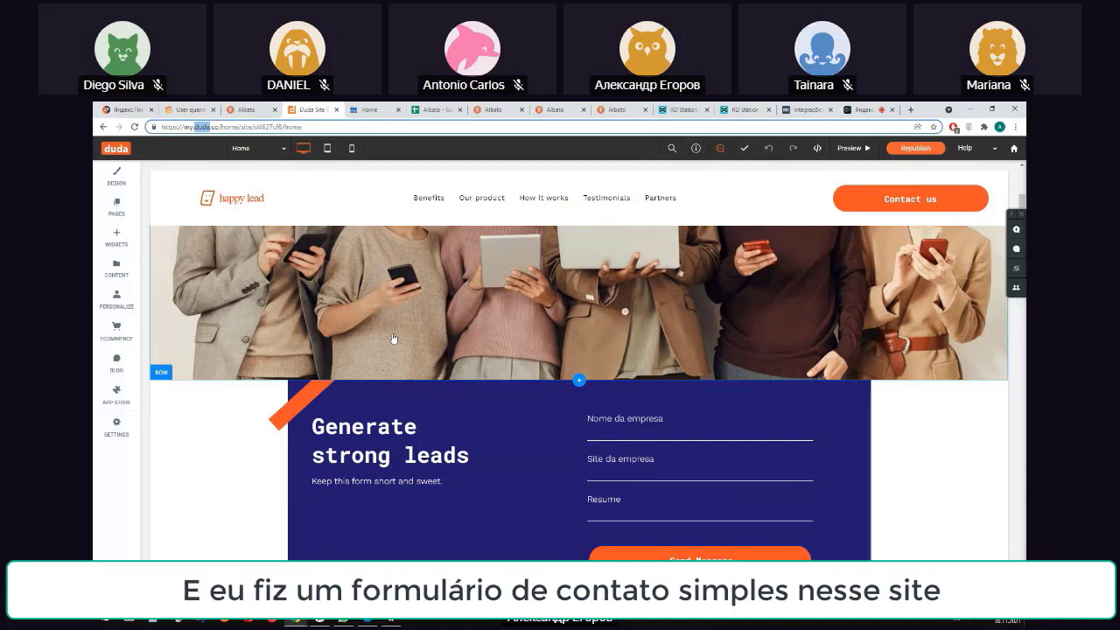
scroll(393, 338, "down", 2)
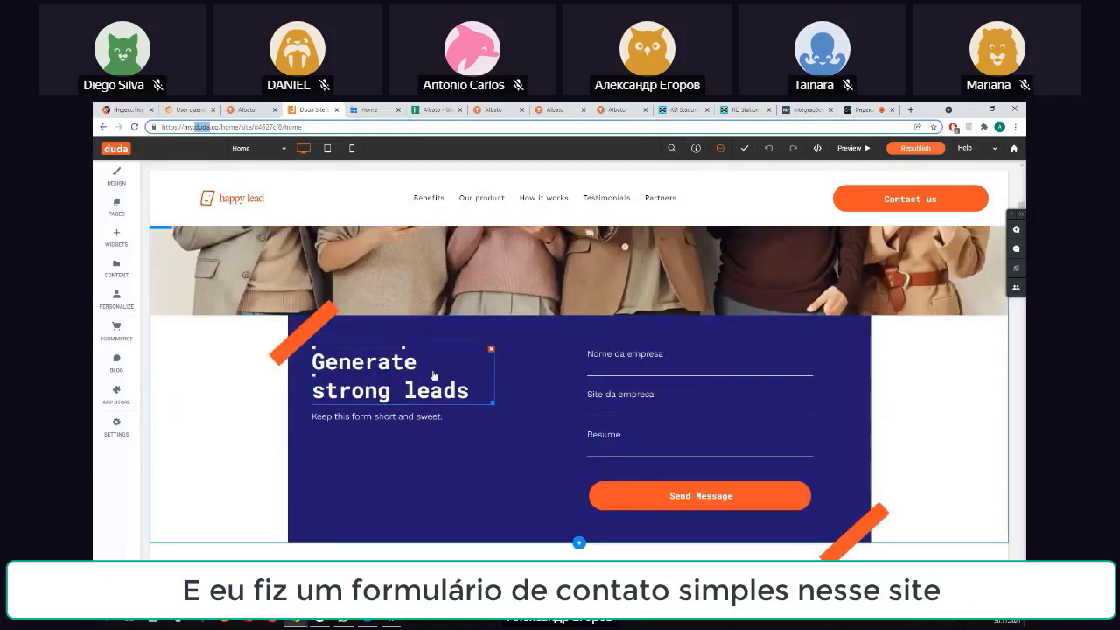
left_click(672, 353)
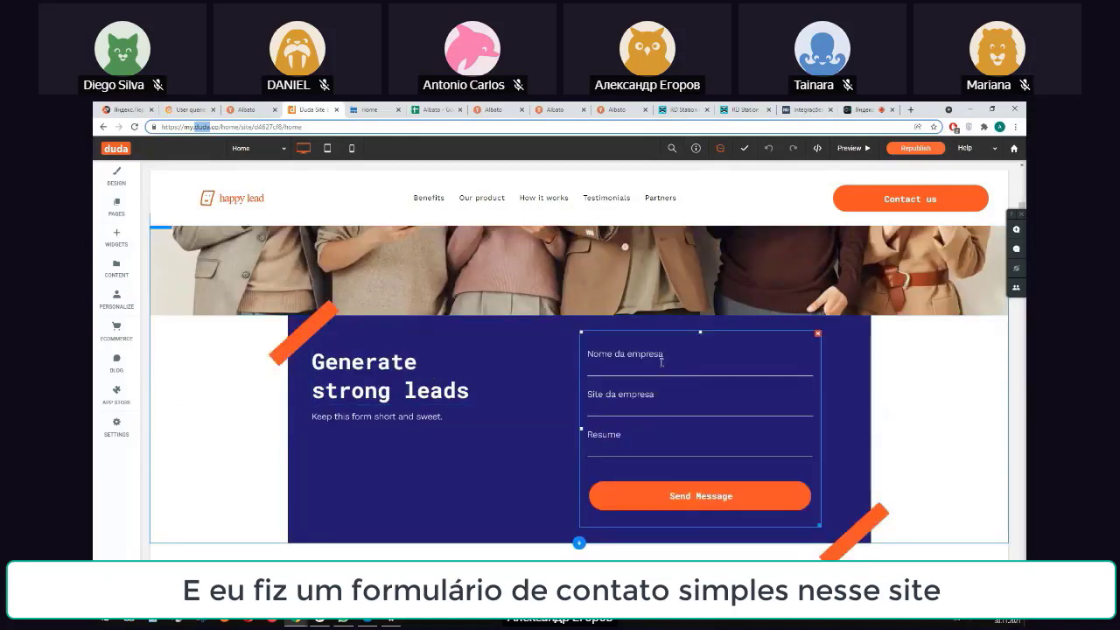
left_click(662, 363)
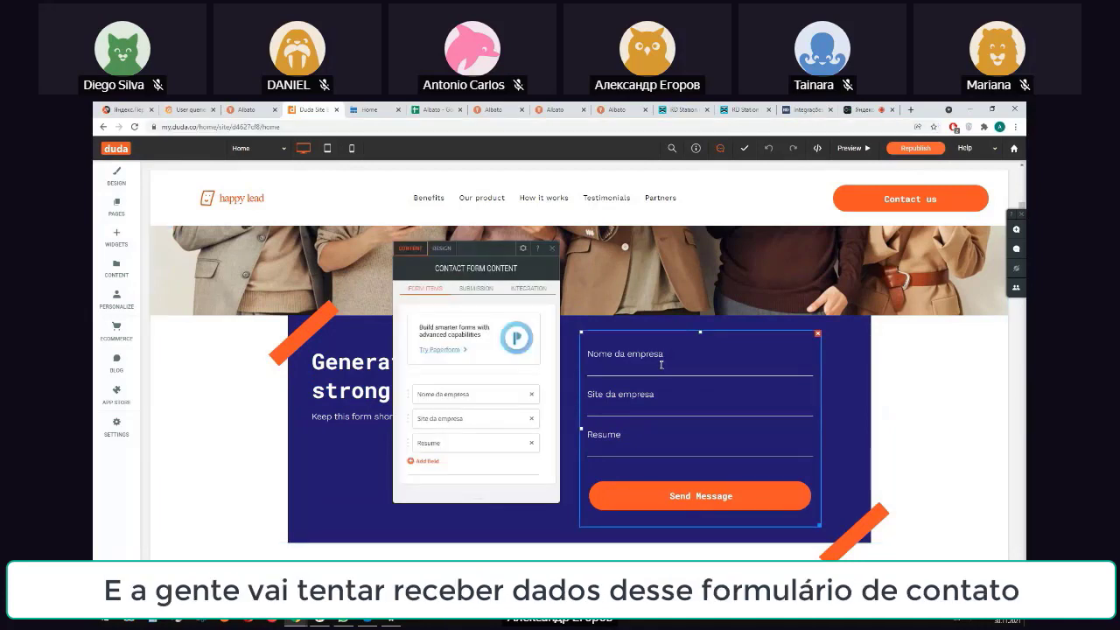
left_click(553, 257)
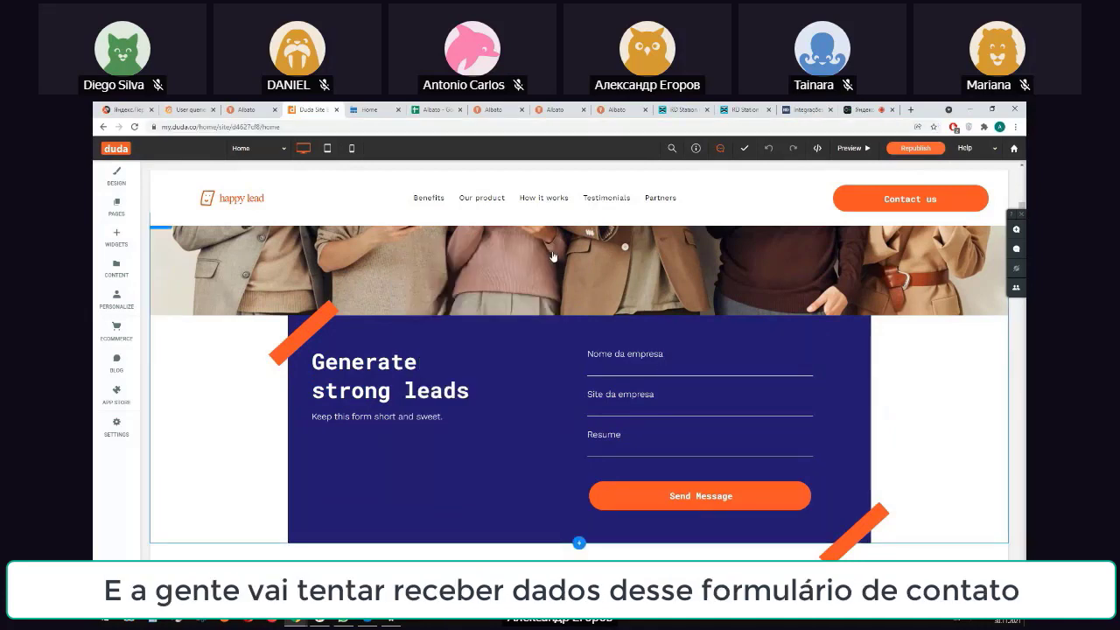
Step: Examine the contact form's Webhooks integration settings, including the webhook URL field, and close them
scroll(743, 319, "down", 1)
left_click(744, 319)
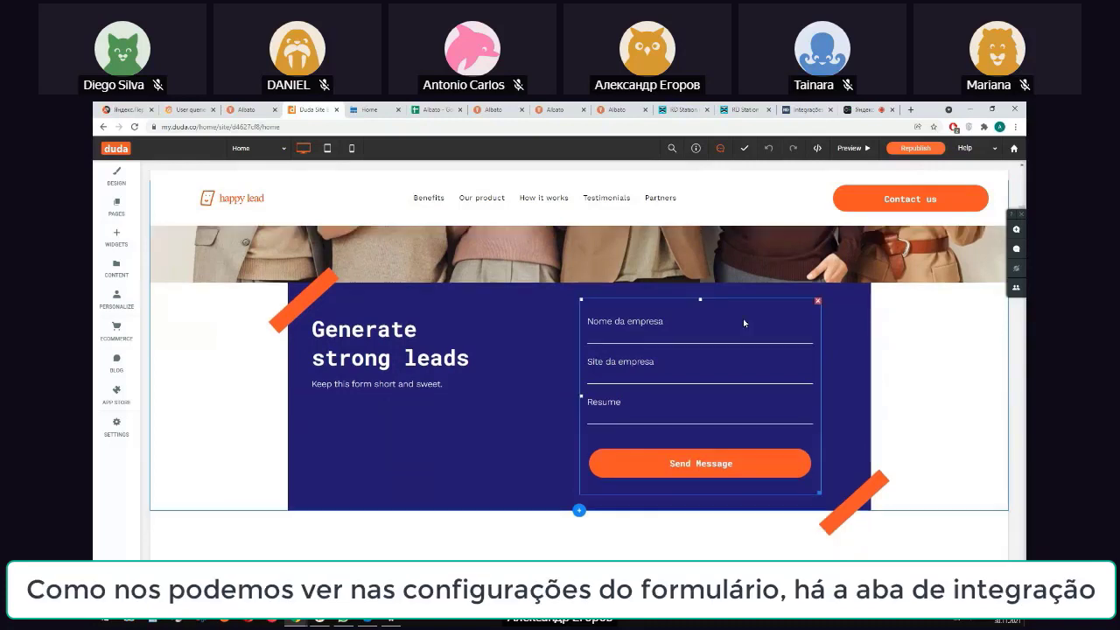
left_click(747, 318)
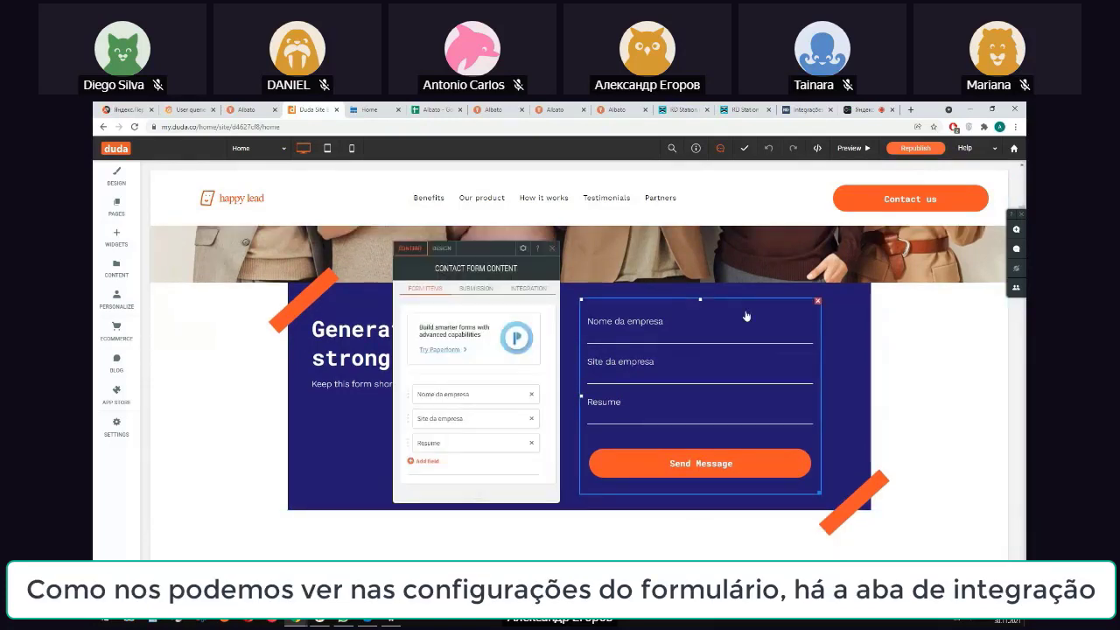
left_click(538, 292)
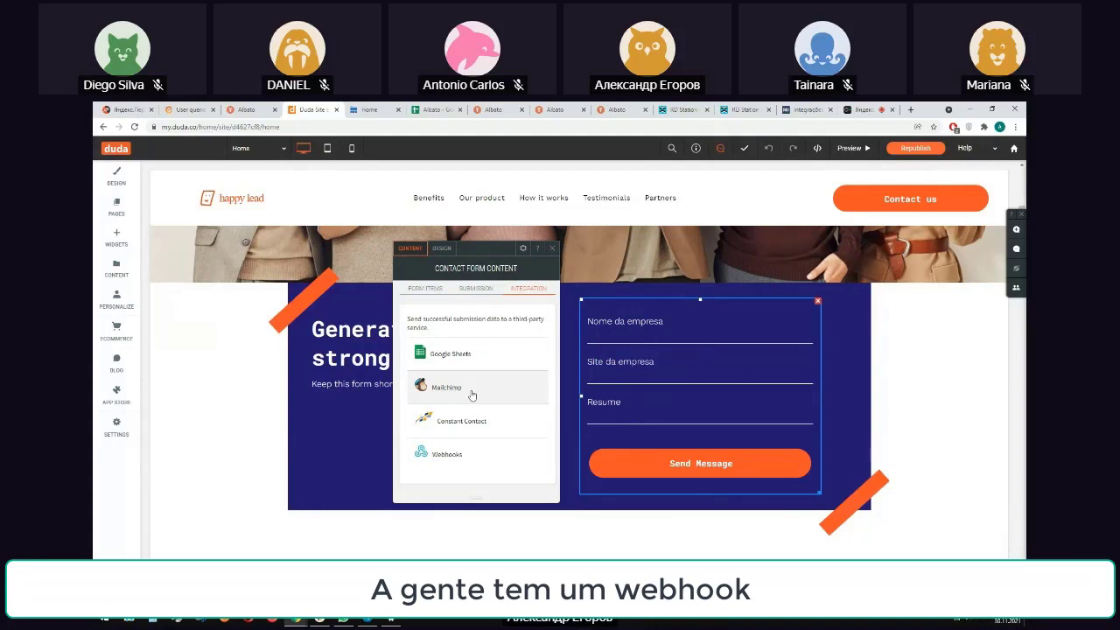
left_click(449, 459)
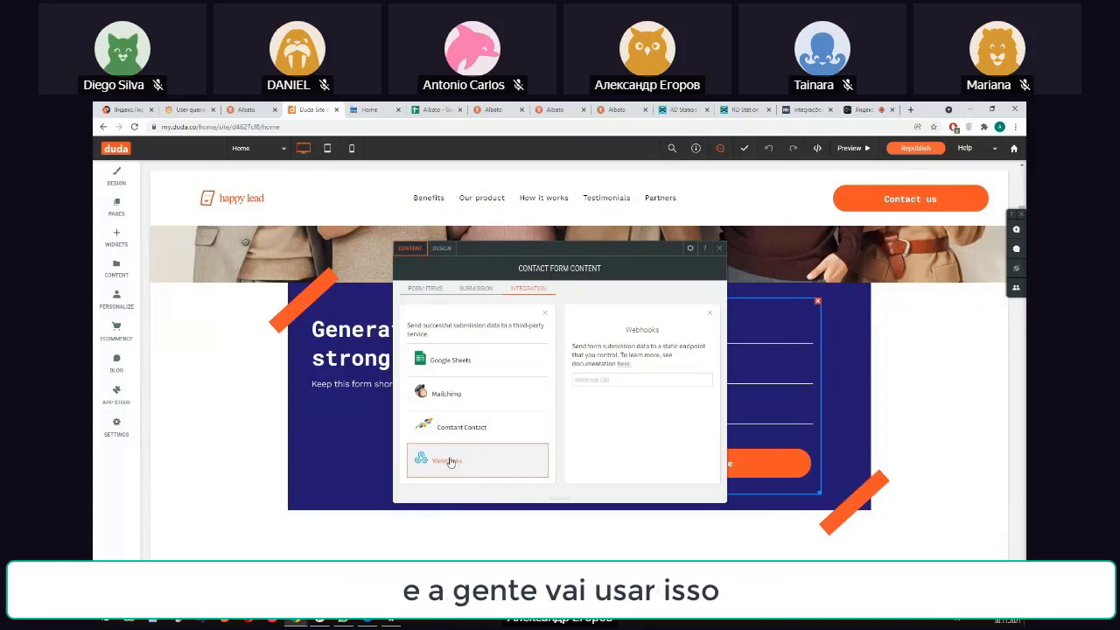
left_click(609, 380)
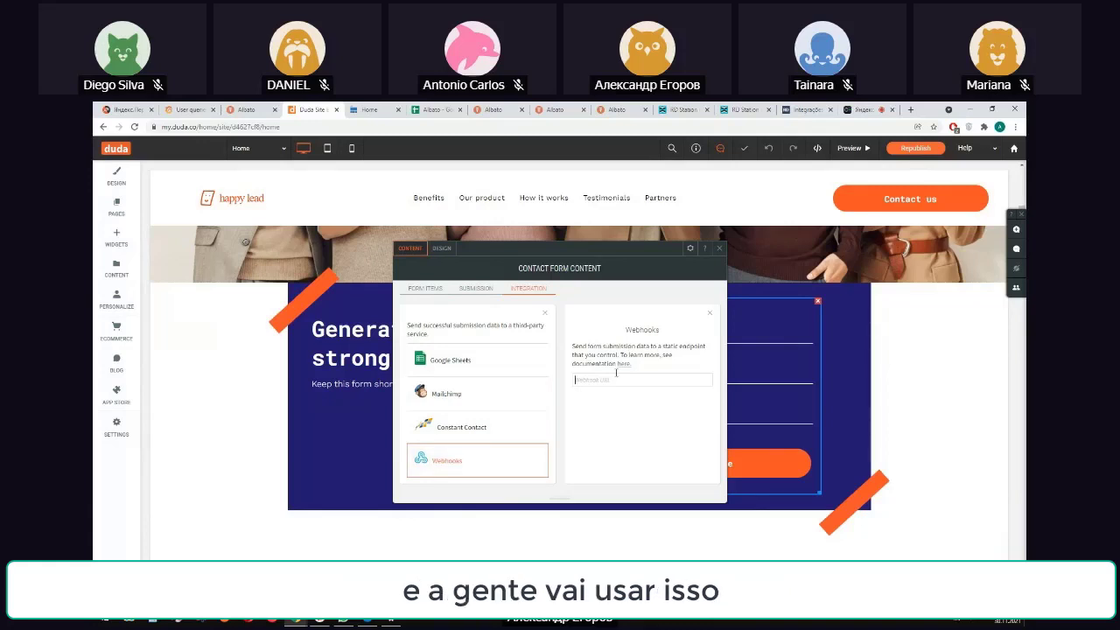
left_click(719, 252)
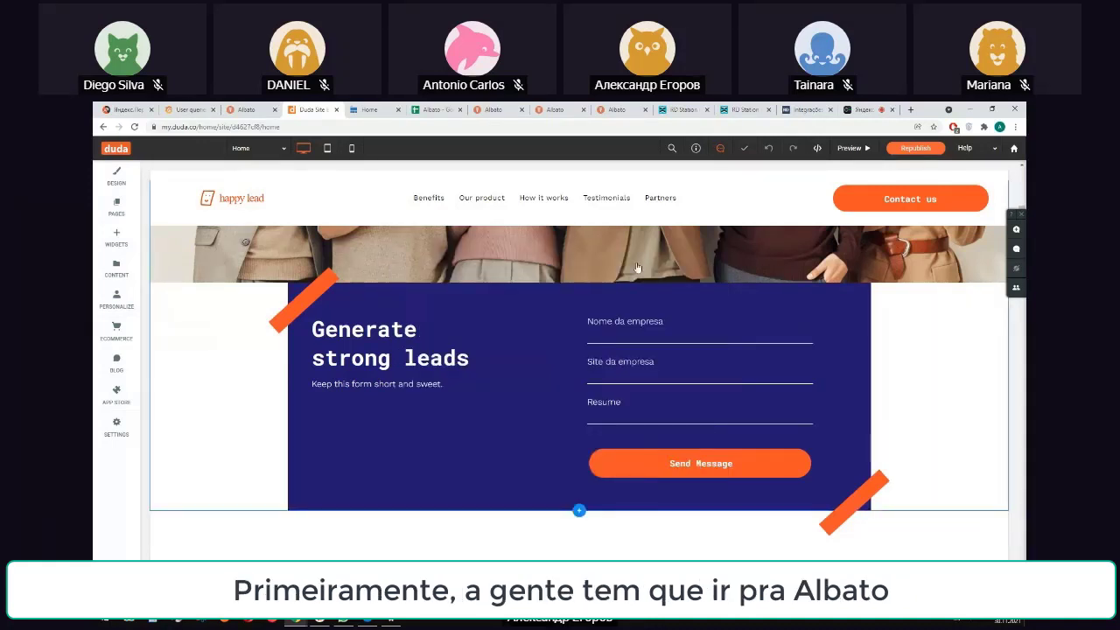
Step: Switch to the Albato service builder and add a new service named "Duda Test" in both English and Russian
left_click(552, 112)
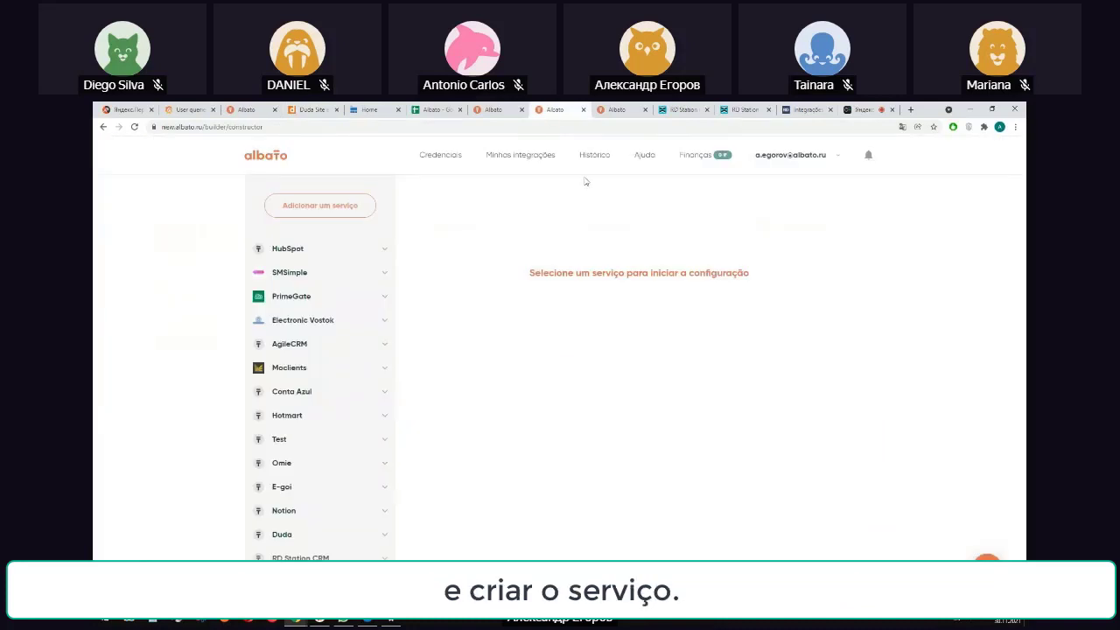
left_click(333, 215)
left_click(458, 354)
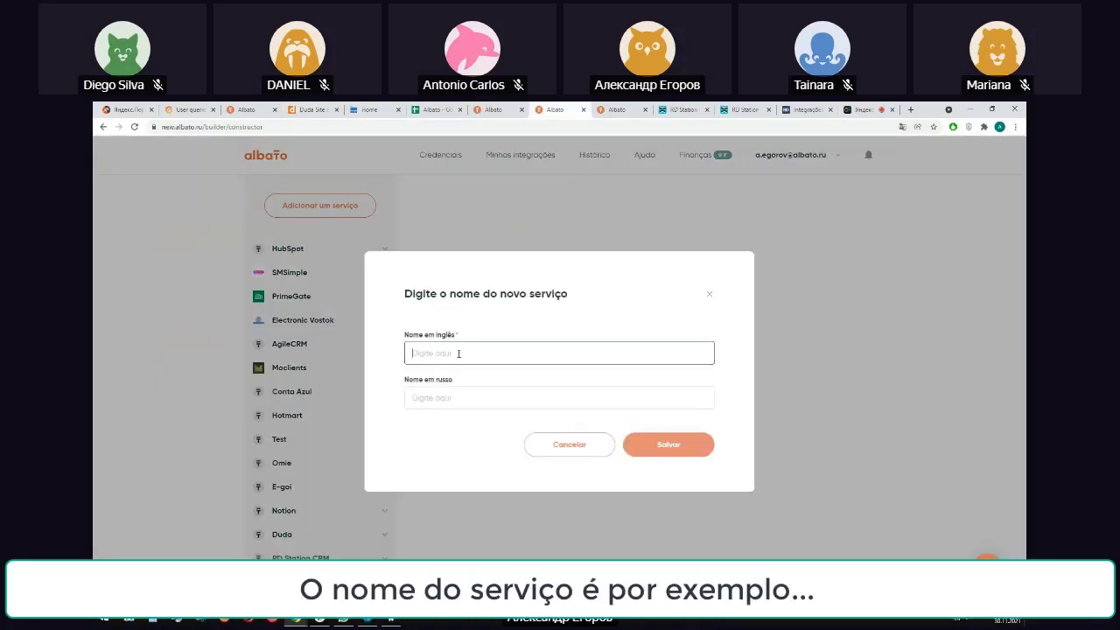
type("Duda Tes")
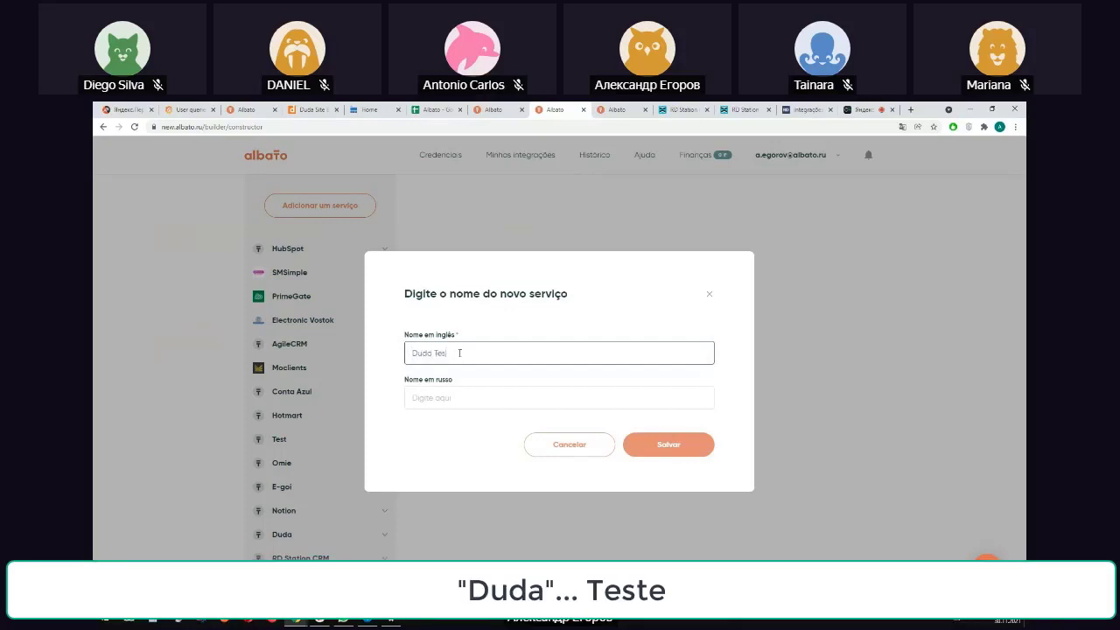
type("t")
left_click_drag(458, 353, 393, 345)
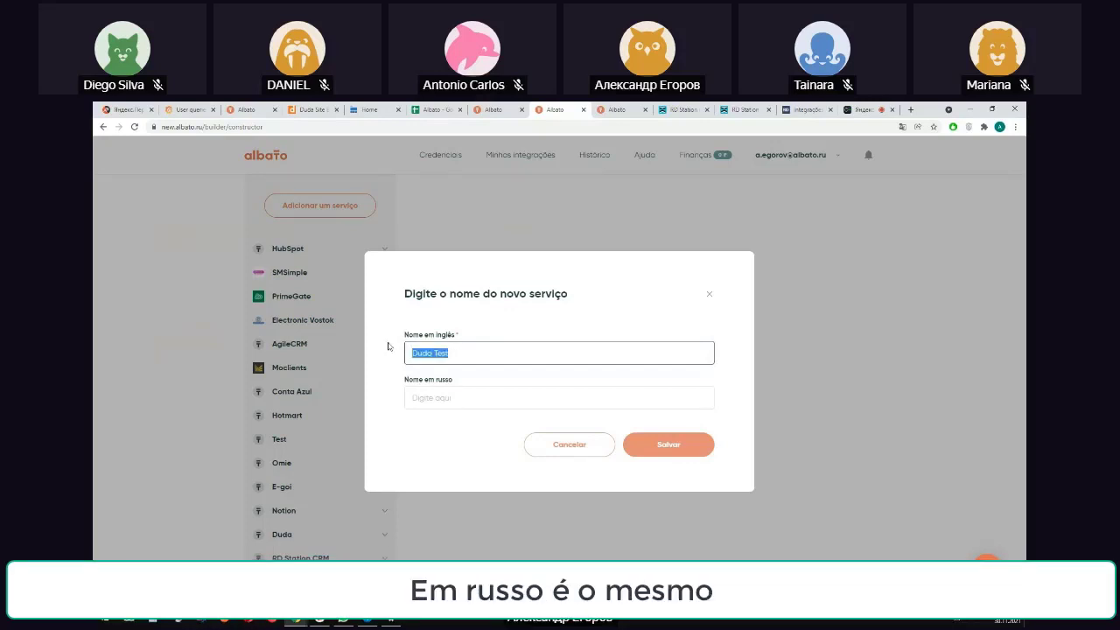
key("ctrl+c")
left_click(442, 399)
key("ctrl+v")
left_click(652, 450)
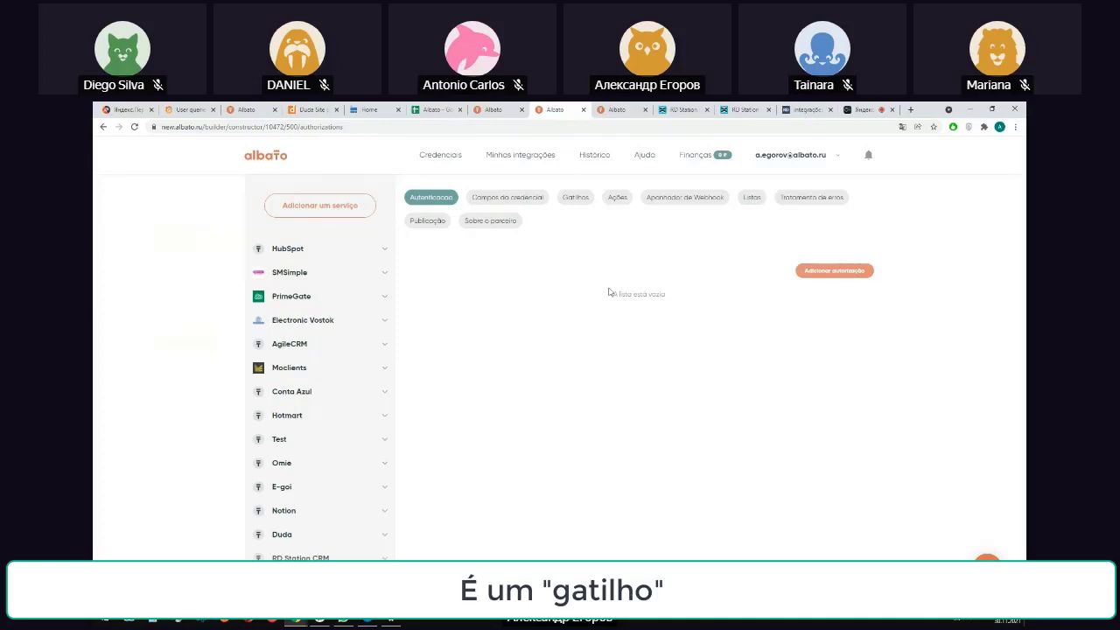
Step: Start a new credential field for the service with code "webhook" and the English and Russian name "Webhook"
left_click(573, 202)
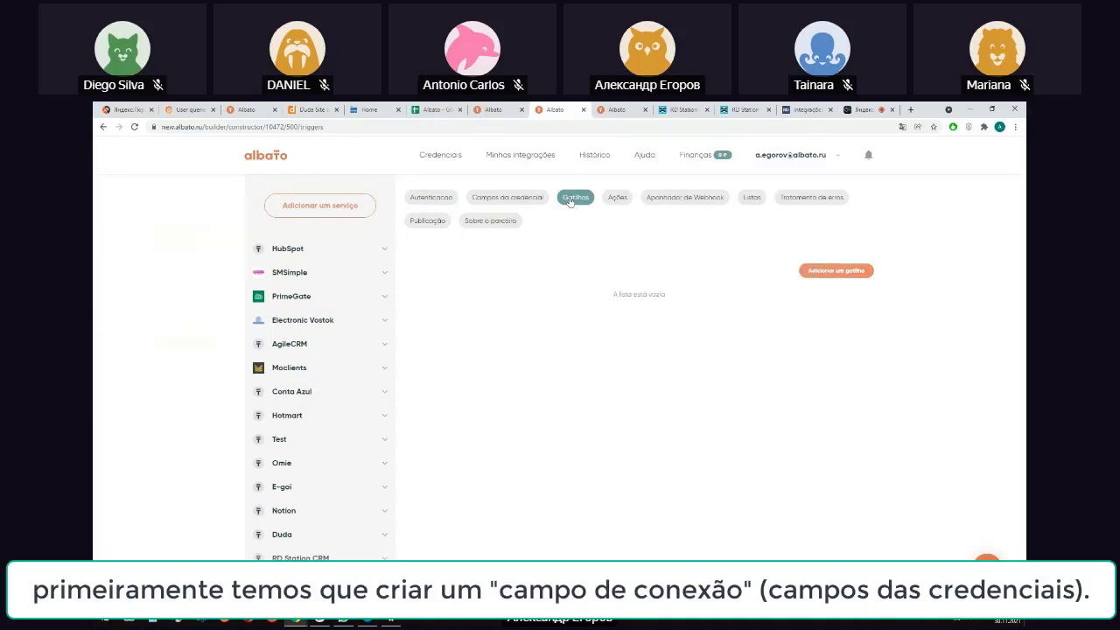
left_click(526, 200)
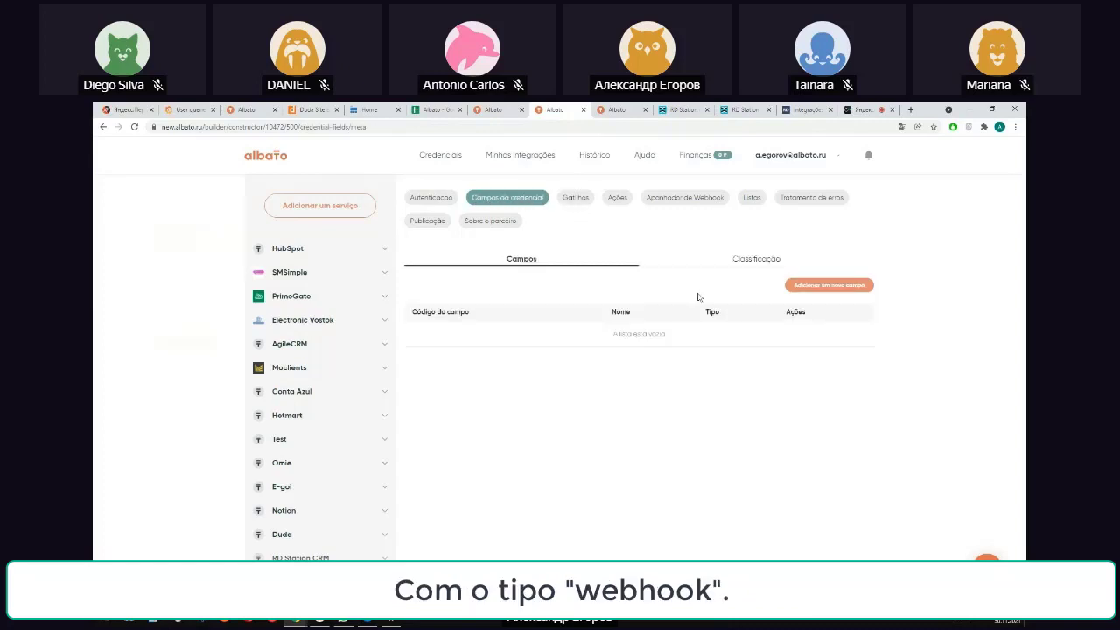
left_click(818, 286)
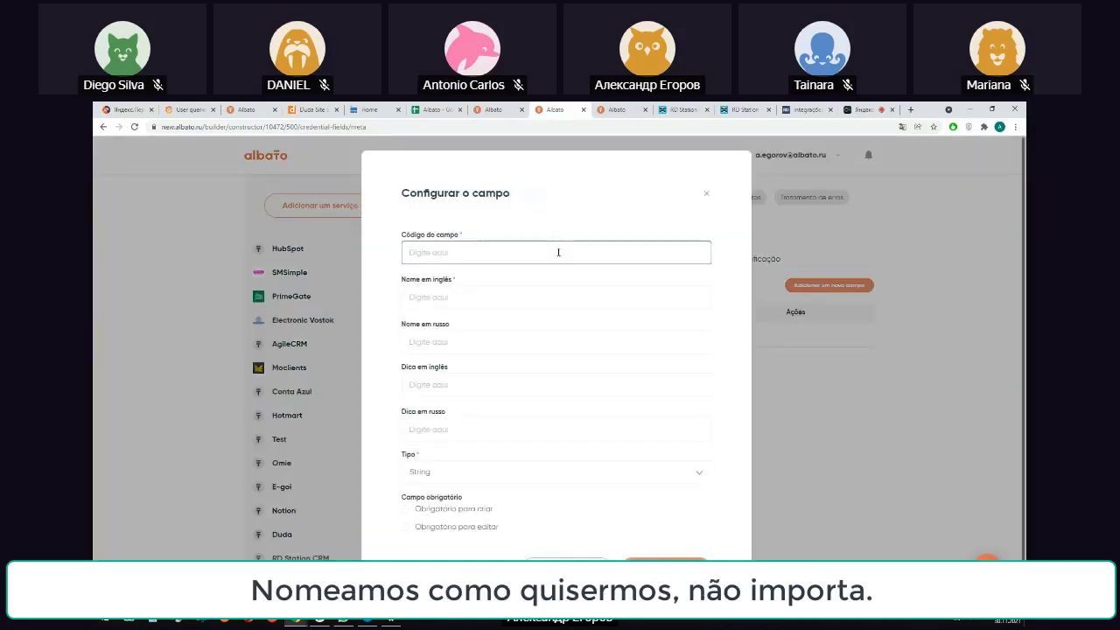
type("webhook")
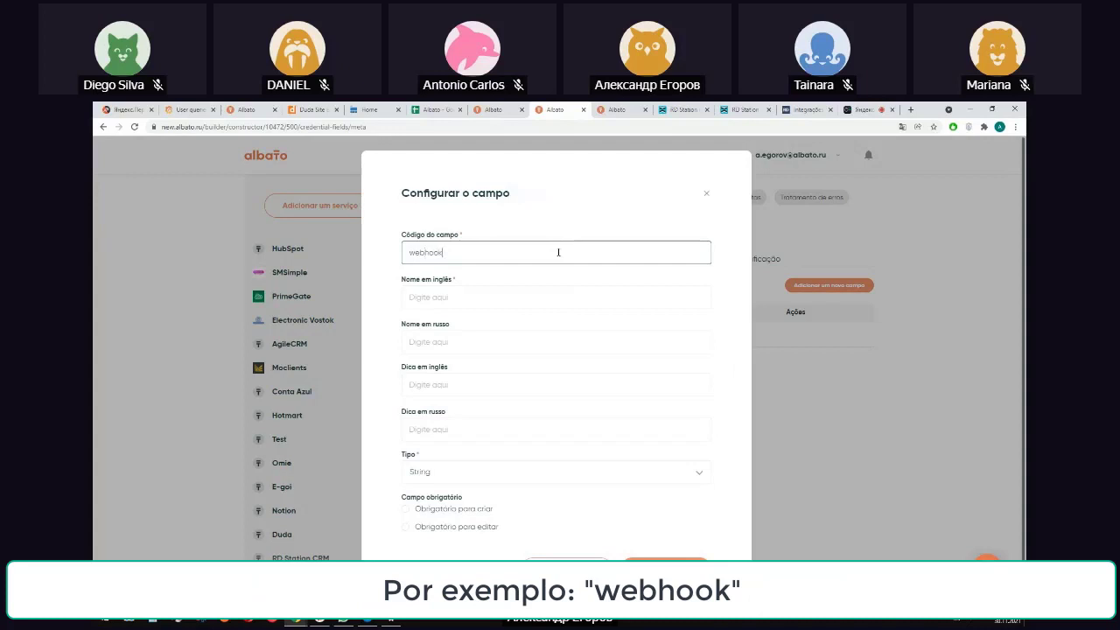
left_click(522, 296)
type("Webhook")
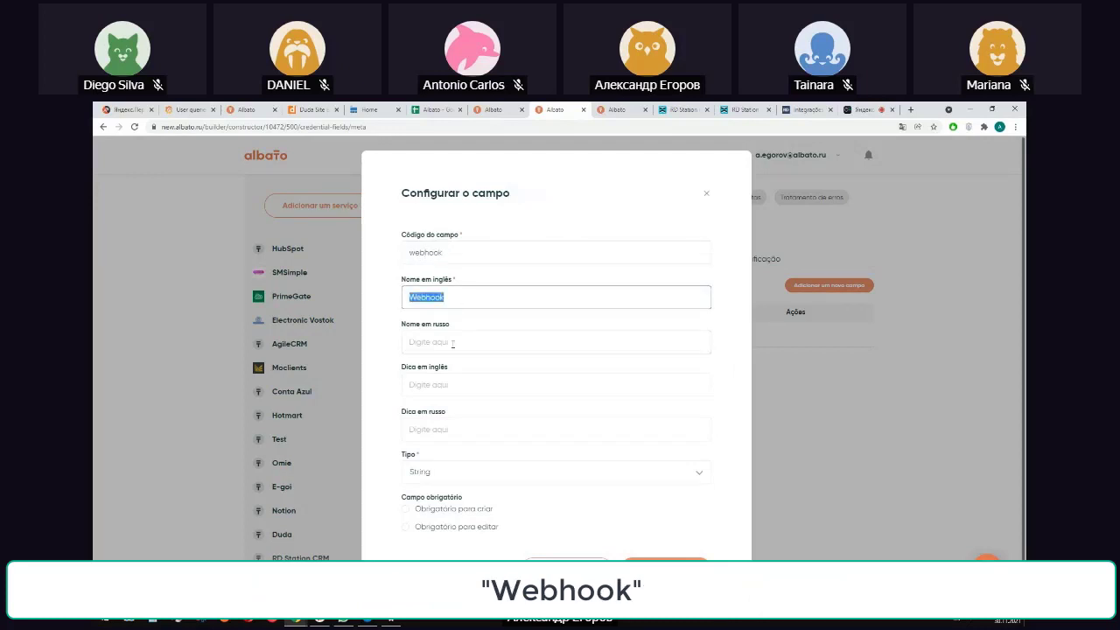
left_click(453, 343)
key("ctrl+v")
Step: Set the credential field's type to Webhook and save the field
scroll(464, 394, "down", 1)
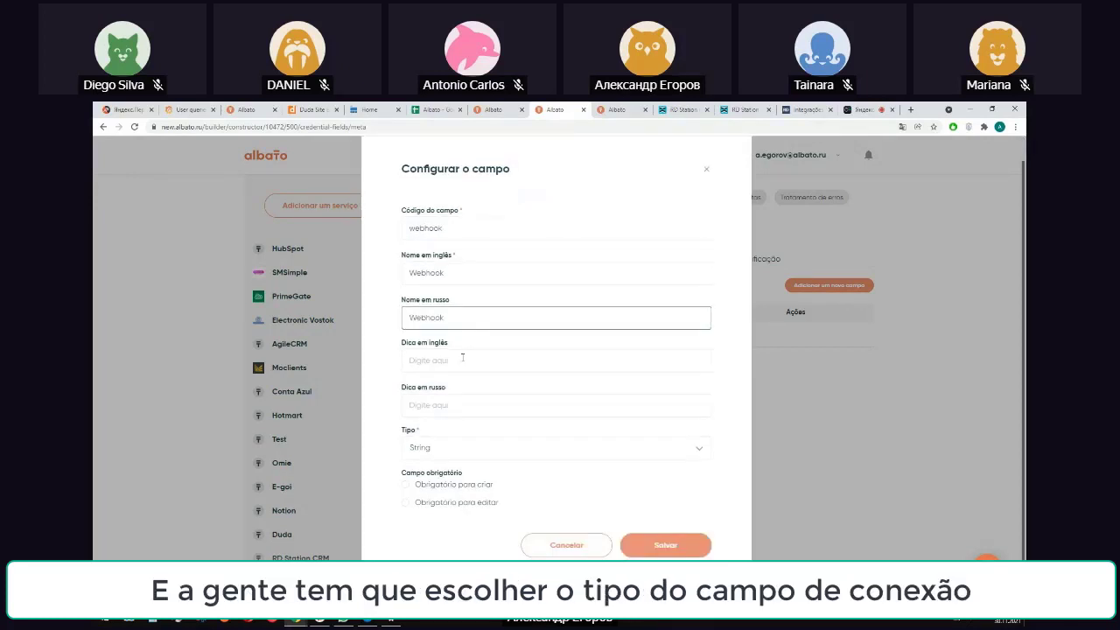
left_click(478, 456)
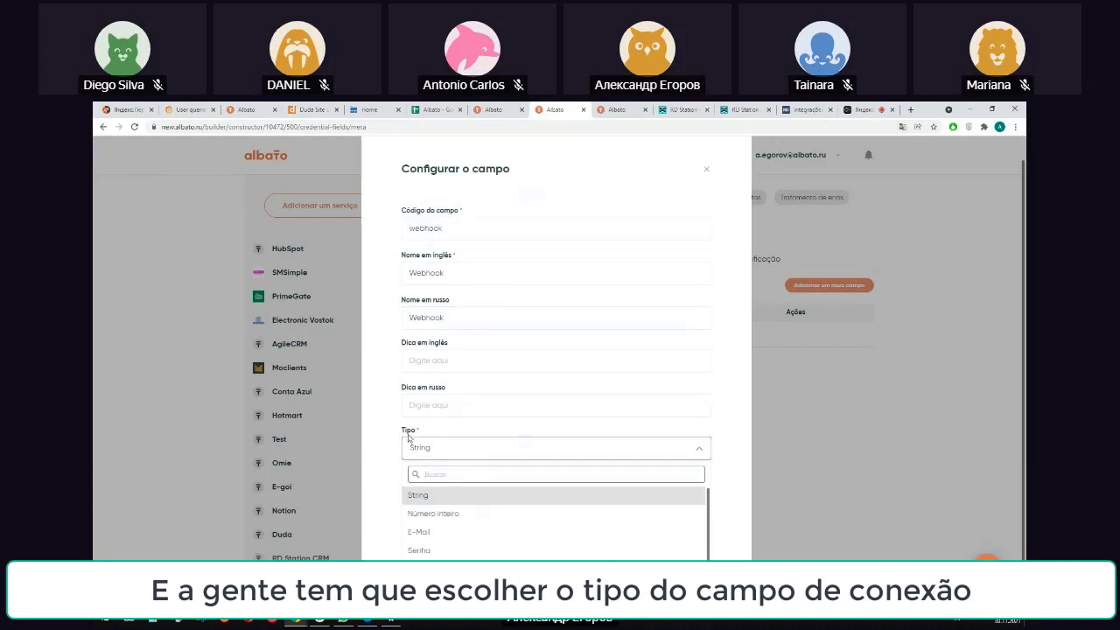
scroll(409, 439, "down", 1)
left_click(447, 458)
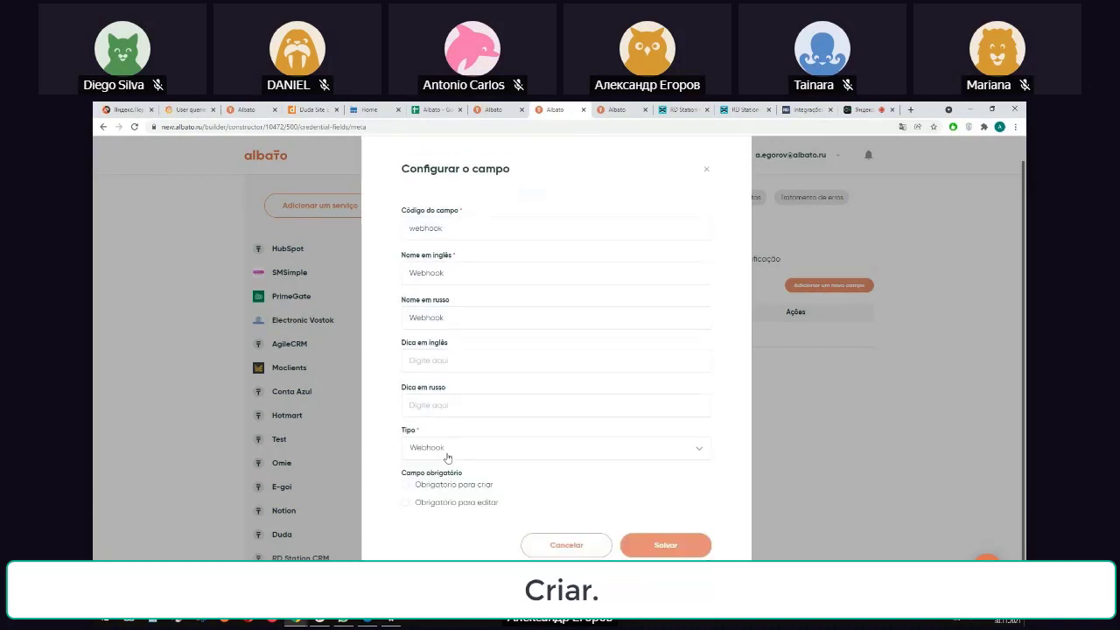
left_click(665, 545)
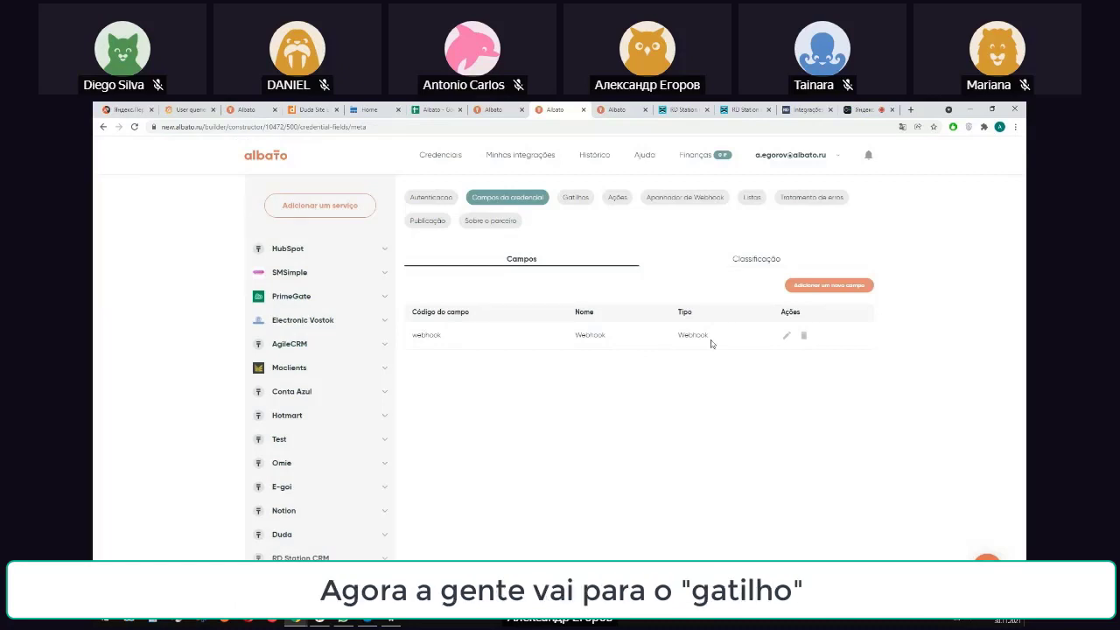
Step: Add a trigger named "Form submission" in English and Russian, with Webhook as its data retrieval method, and save it
left_click(576, 198)
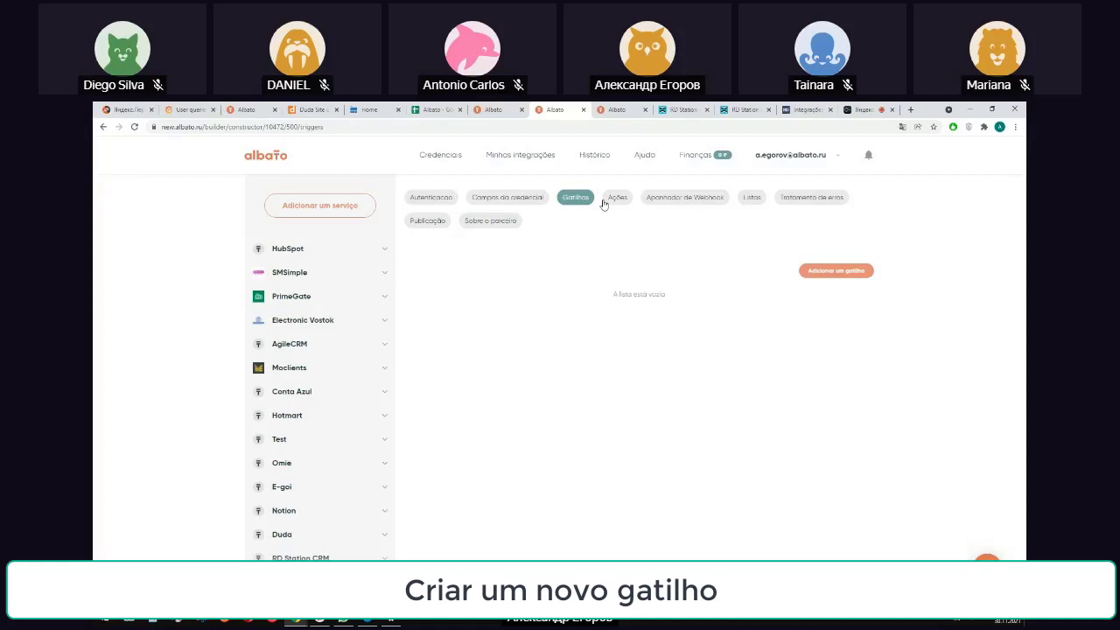
left_click(836, 271)
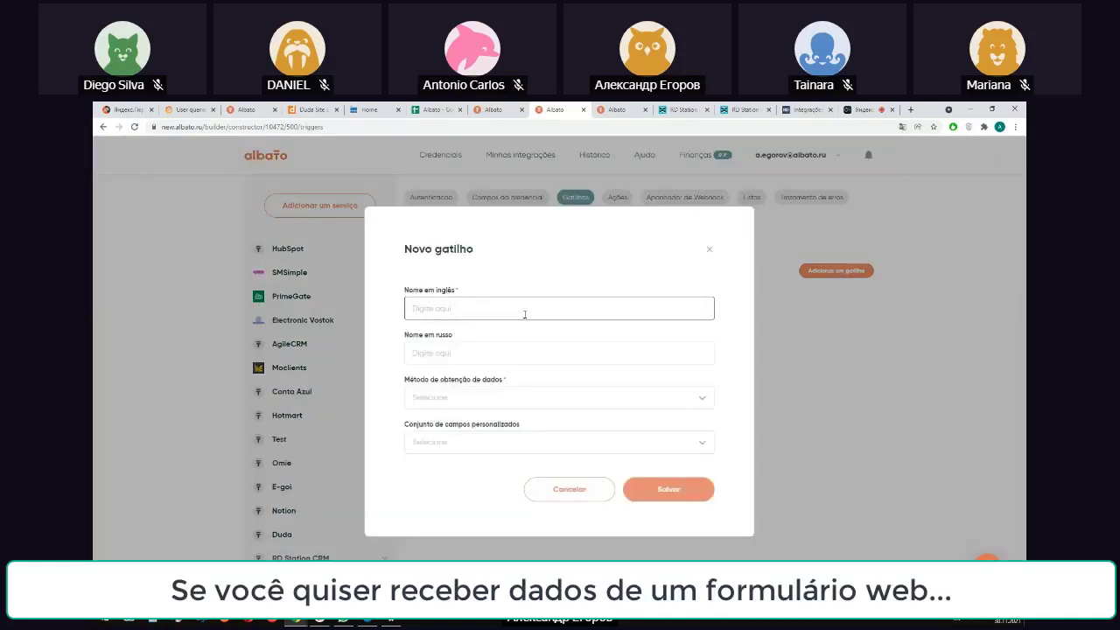
type("Form submission")
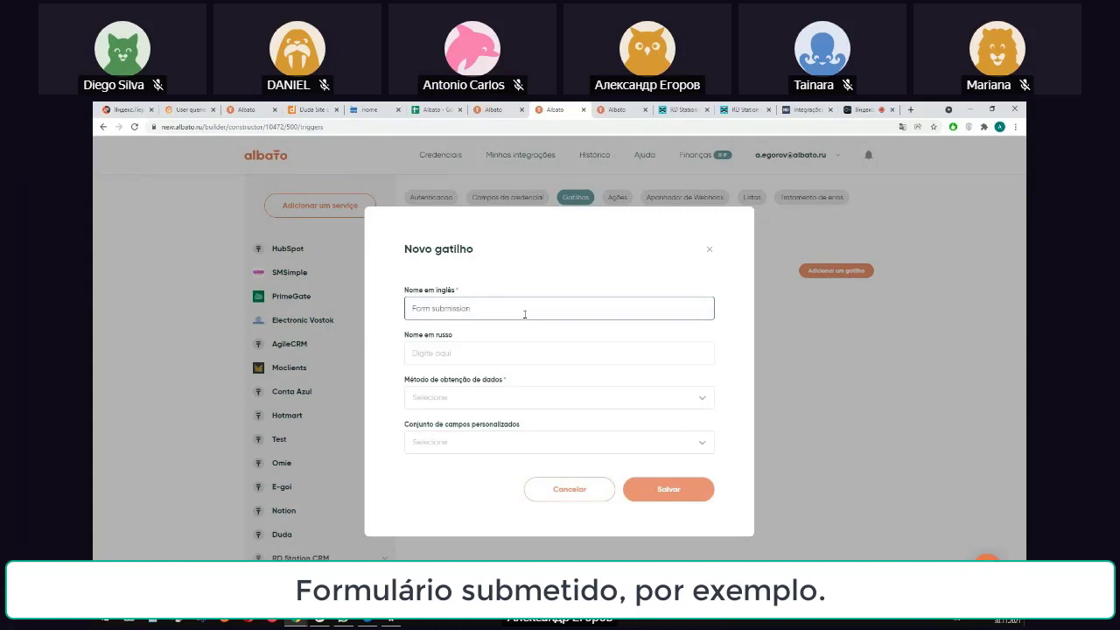
key("ctrl+a")
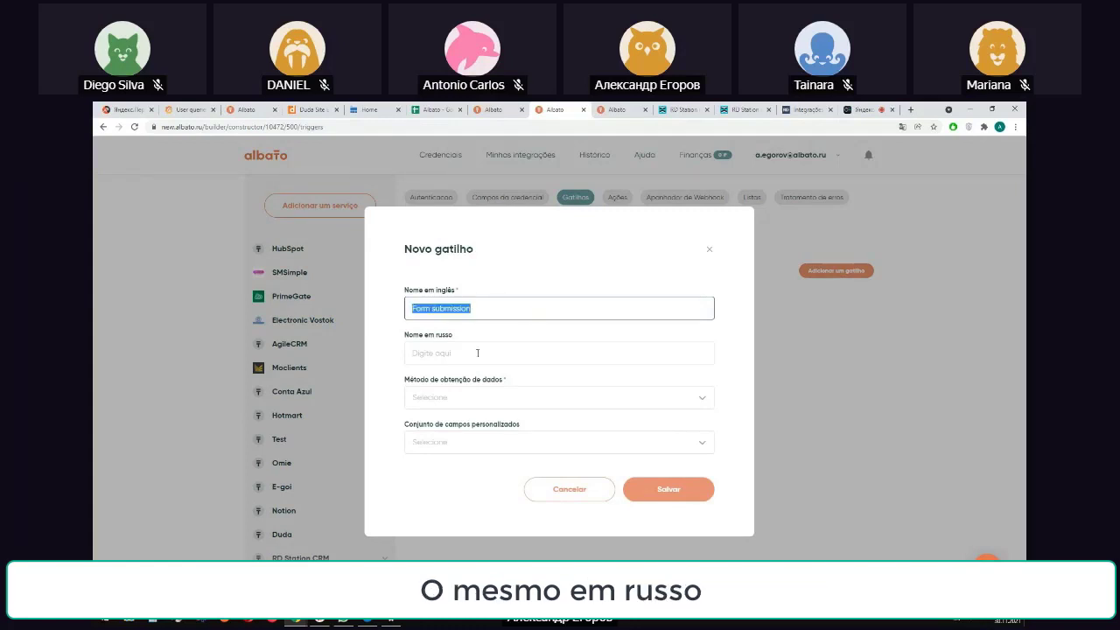
left_click(477, 352)
key("ctrl+v")
left_click(549, 398)
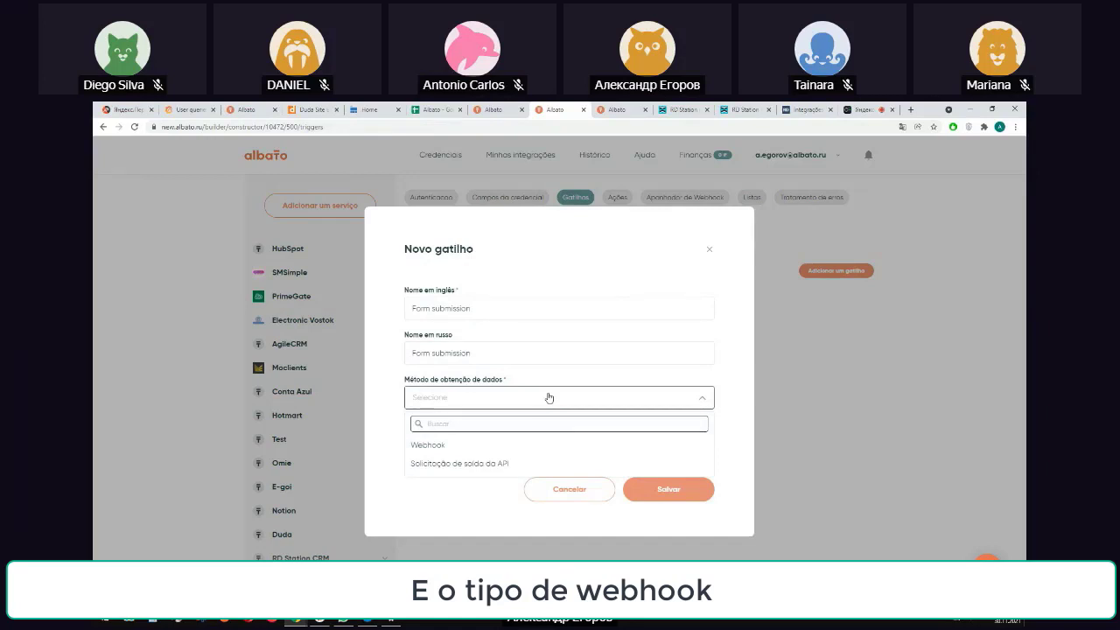
left_click(435, 446)
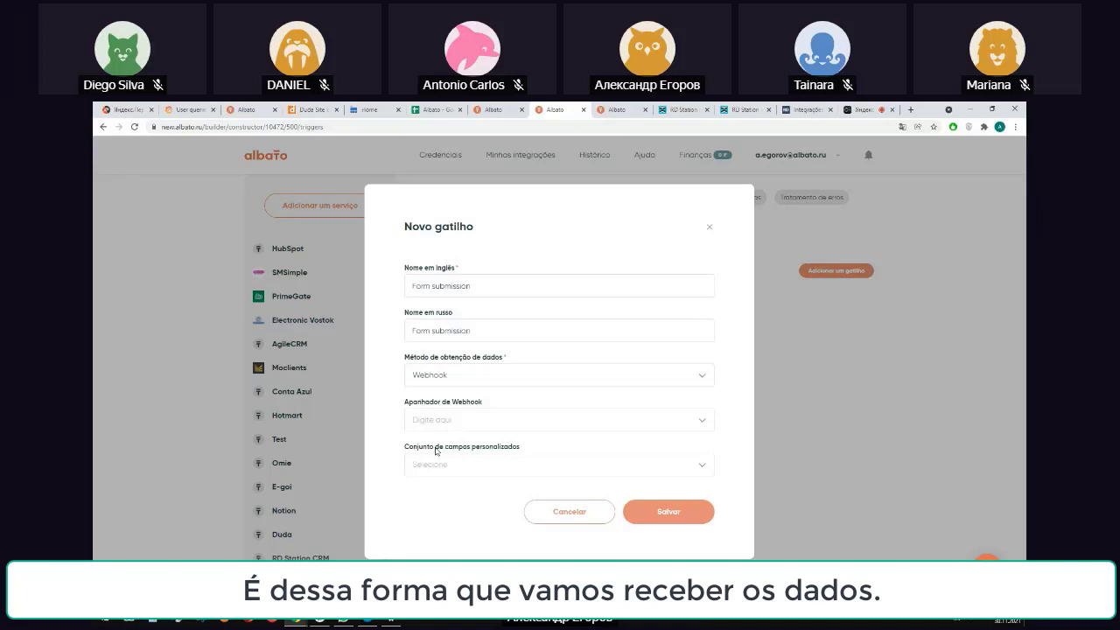
left_click(663, 512)
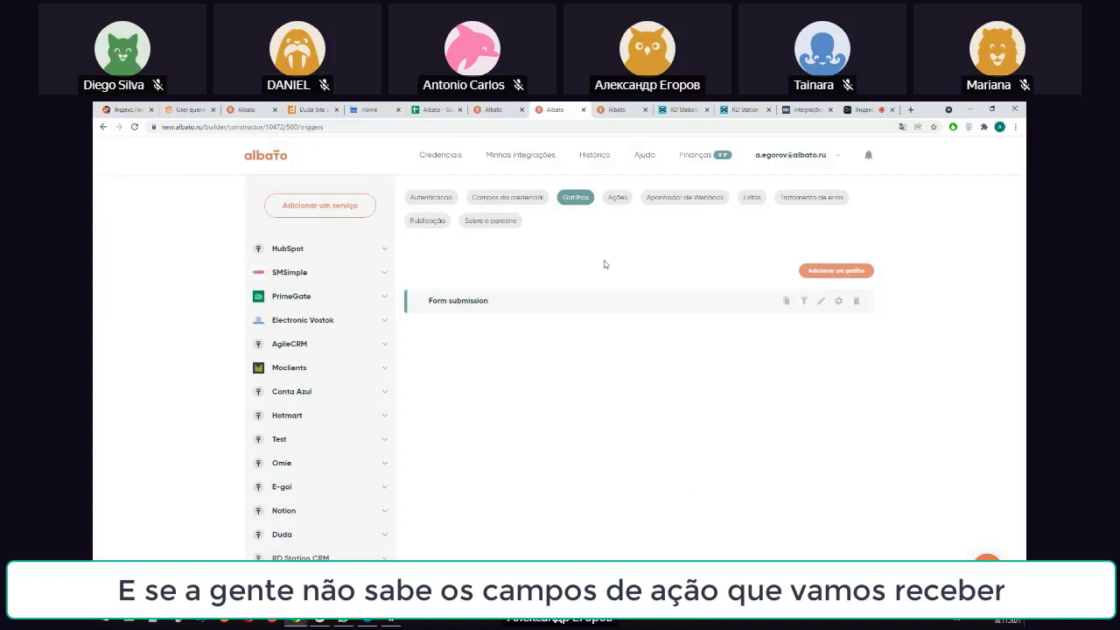
Step: Check the contact form fields on the live site, and add a webhook catcher named "Duda Catcher" to the service
left_click(371, 110)
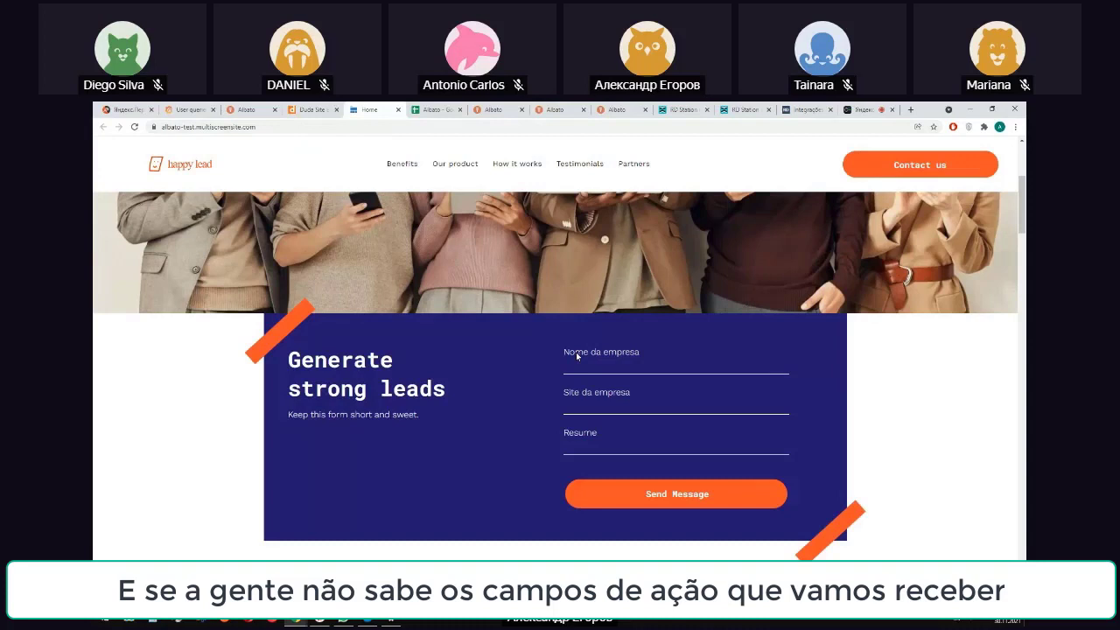
left_click(555, 111)
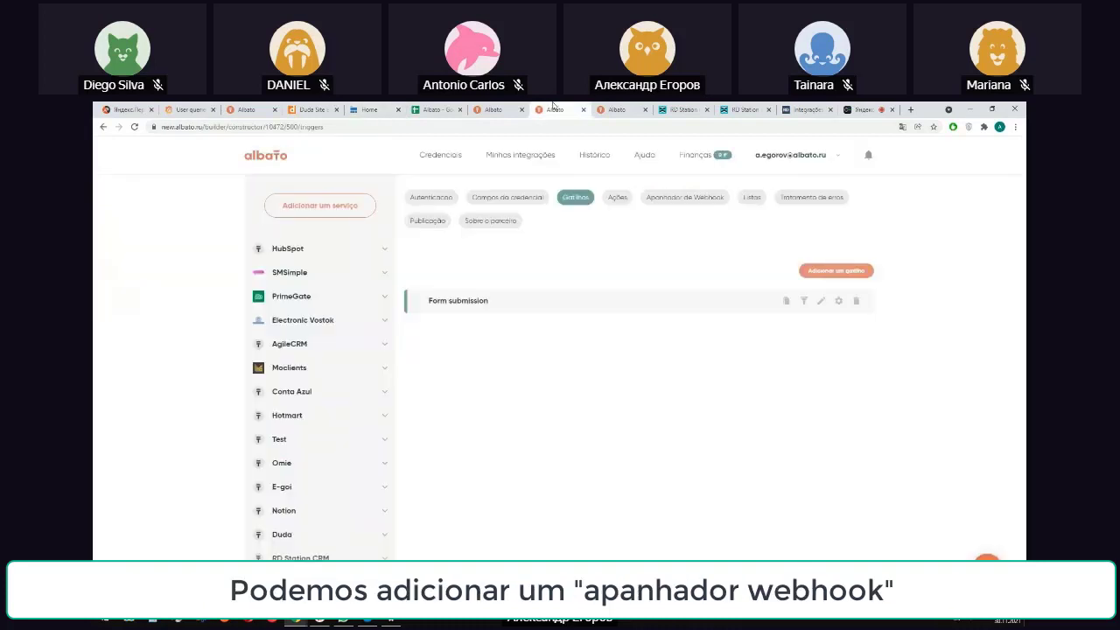
left_click(677, 199)
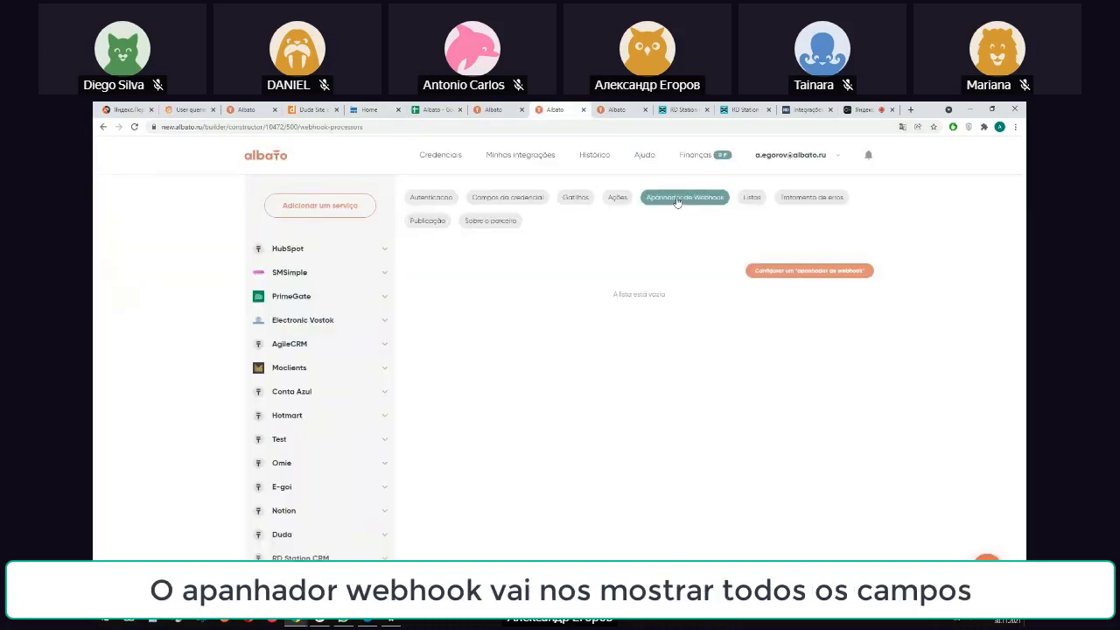
left_click(791, 274)
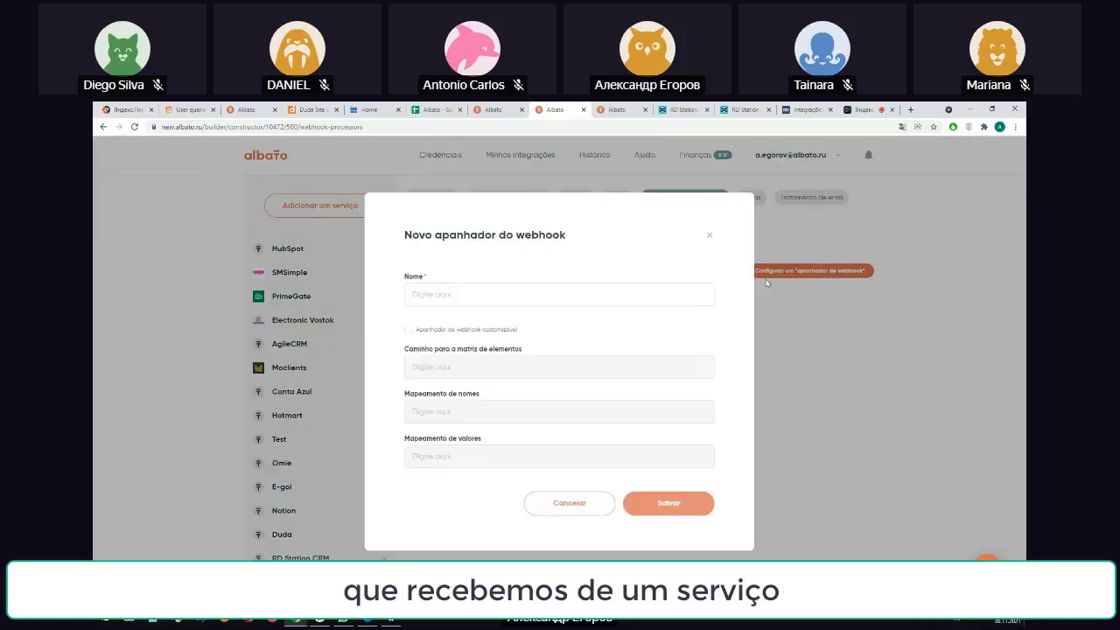
left_click(602, 301)
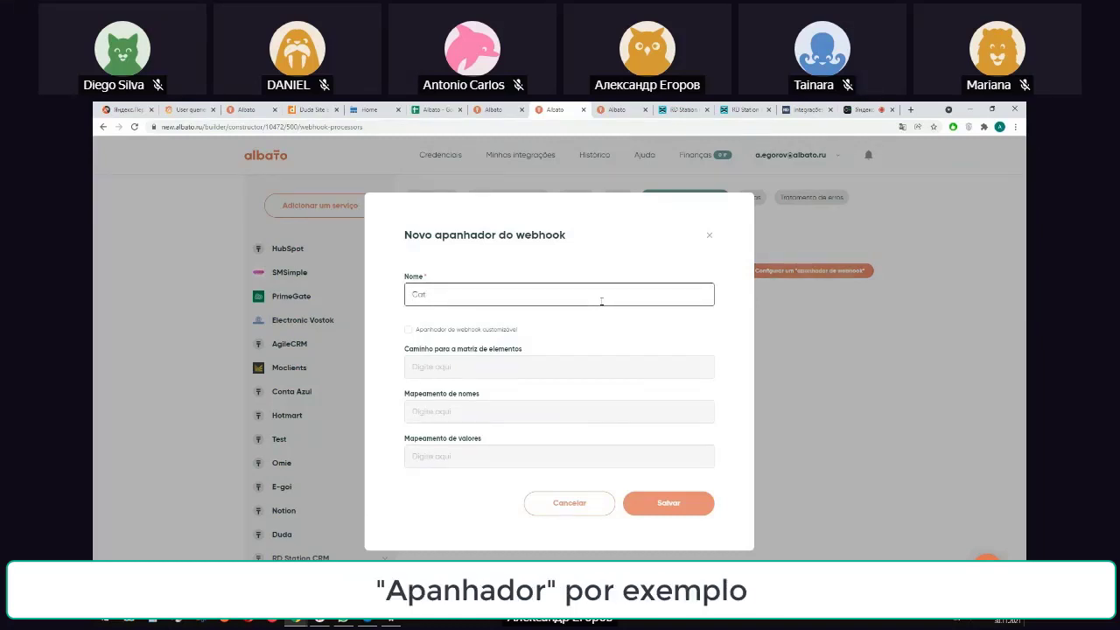
type("Catcher")
key("Home")
type("Ou")
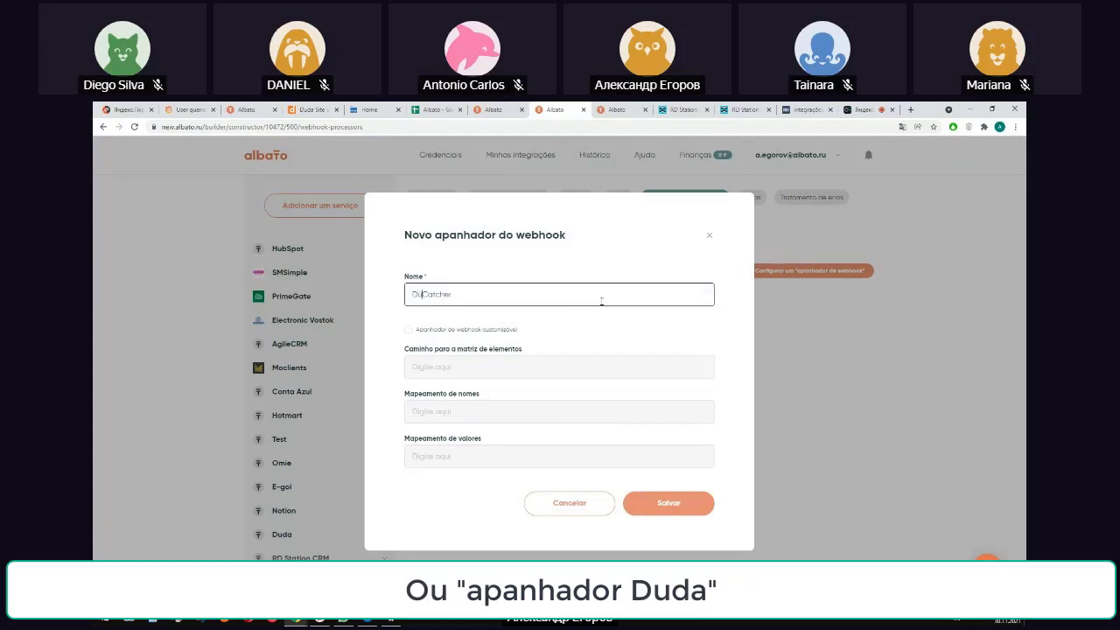
type("da")
left_click(684, 494)
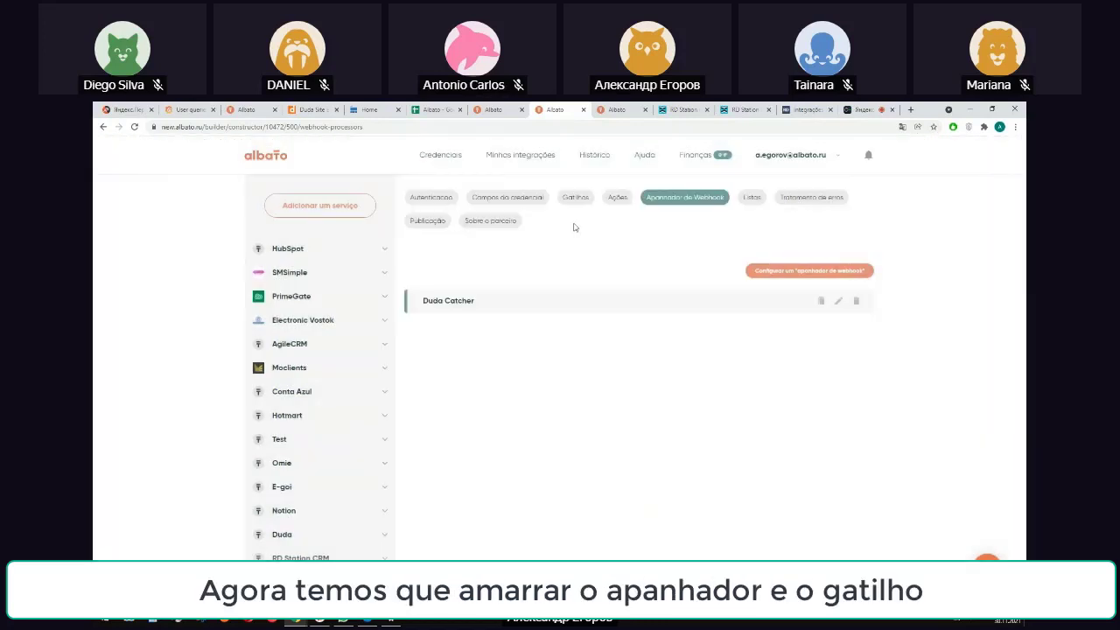
Step: Edit the "Form submission" trigger to use Duda Catcher as its webhook catcher and save it
left_click(575, 197)
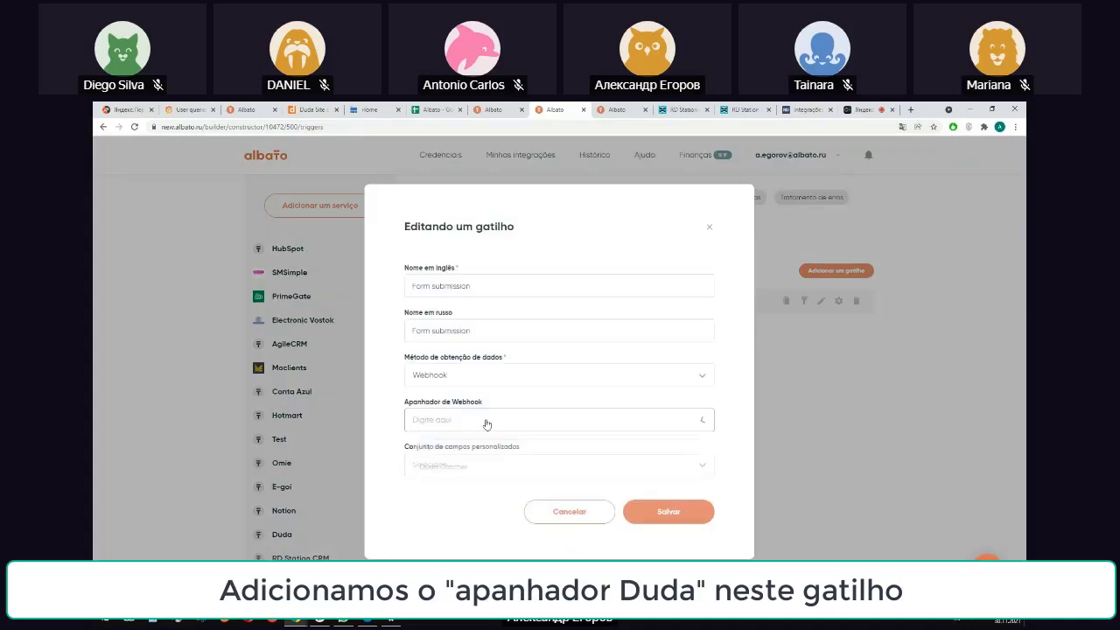
left_click(482, 422)
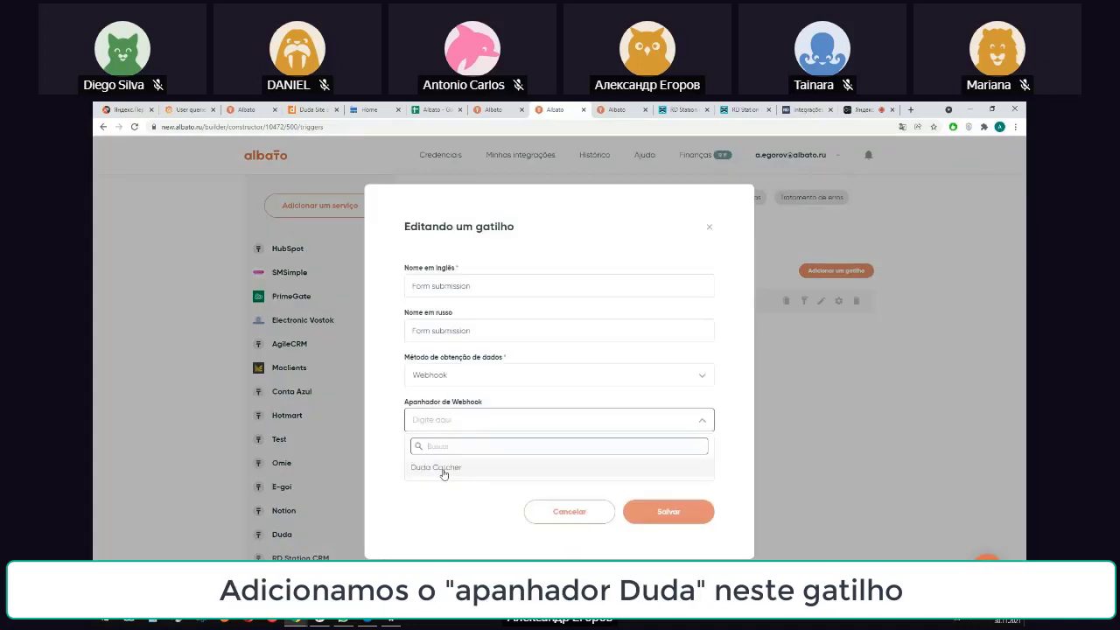
left_click(442, 470)
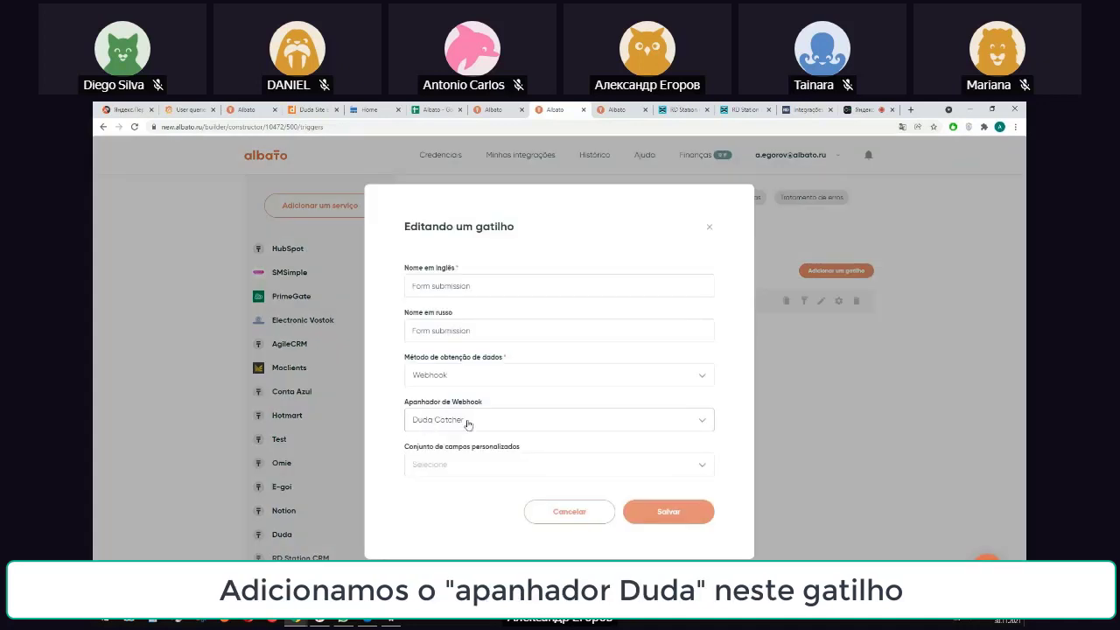
left_click(670, 513)
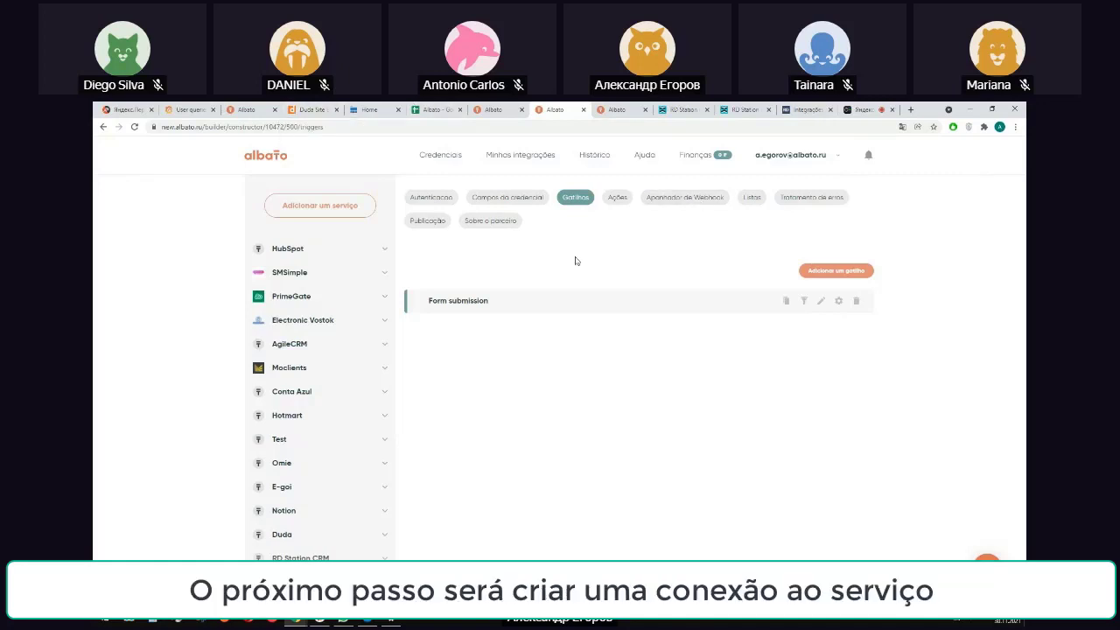
Step: Create a credential for the Duda Test service, naming it "Duda Test", and dismiss the creation notice
left_click(307, 109)
left_click(554, 110)
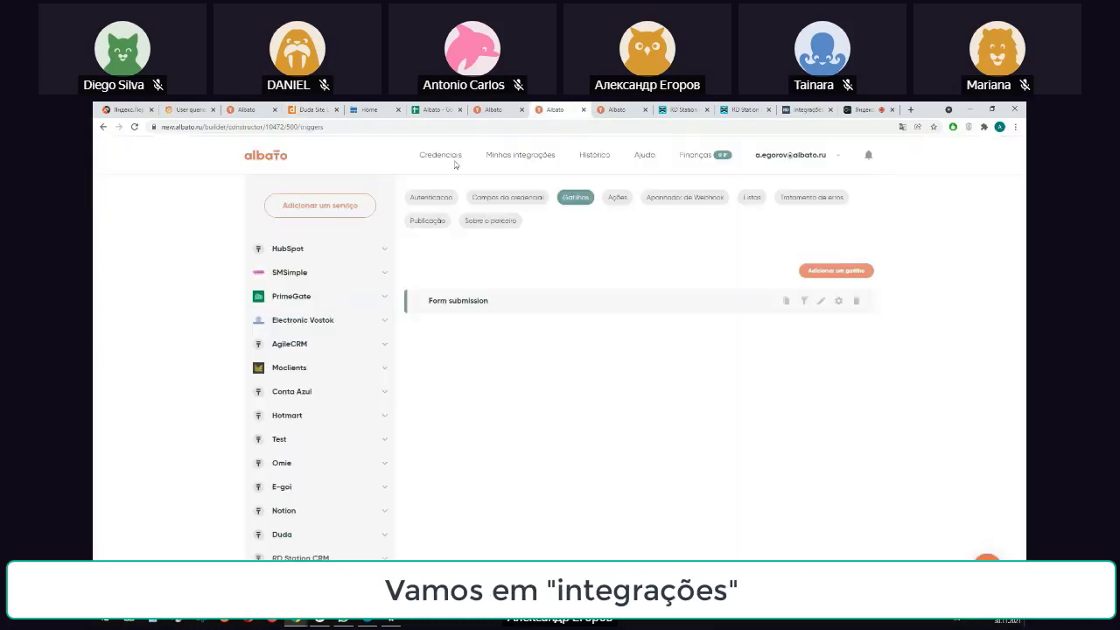
left_click(494, 109)
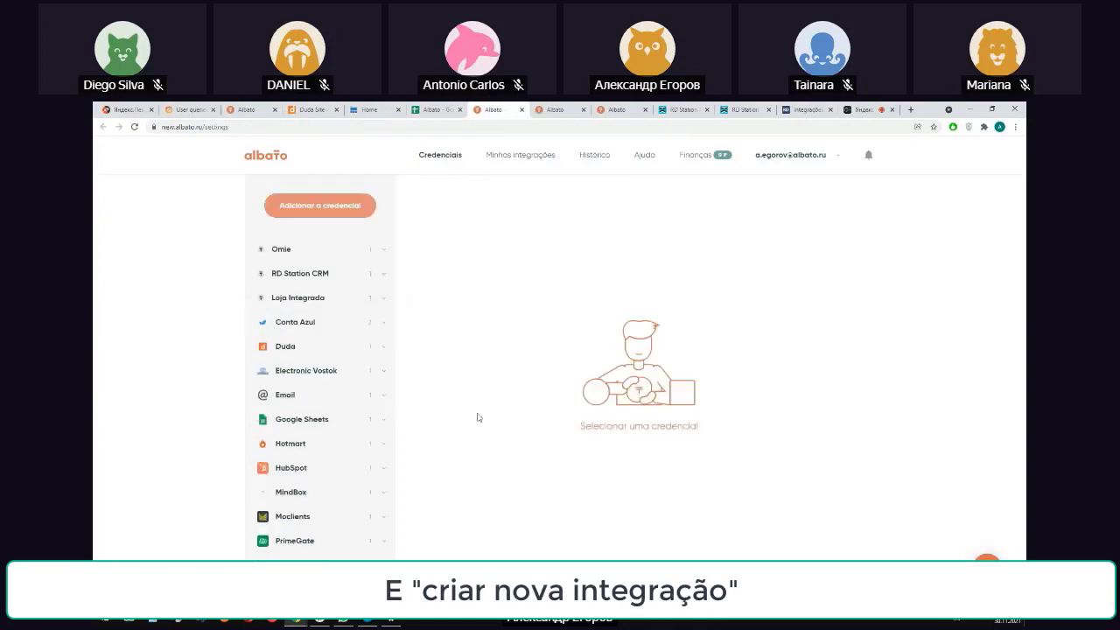
left_click(322, 211)
left_click(612, 289)
type("dud")
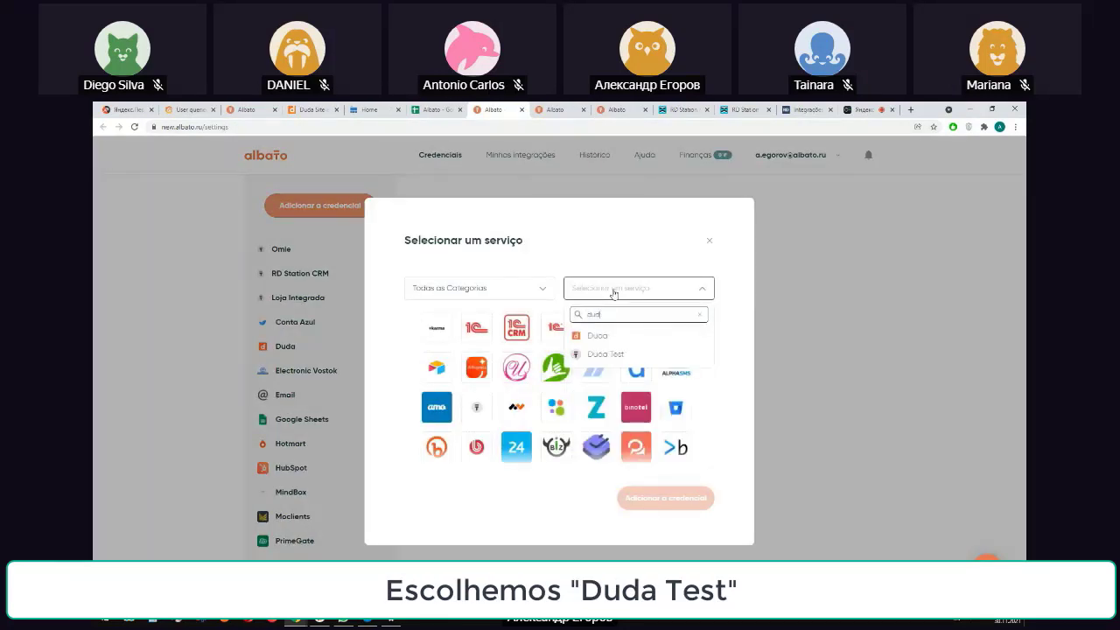
left_click(611, 353)
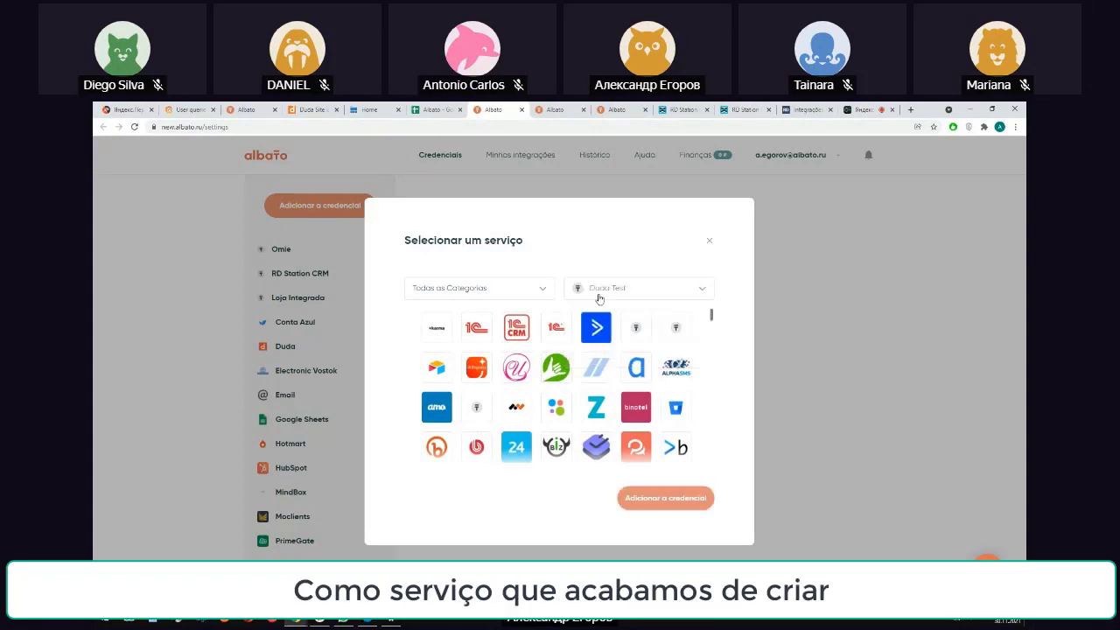
left_click(666, 498)
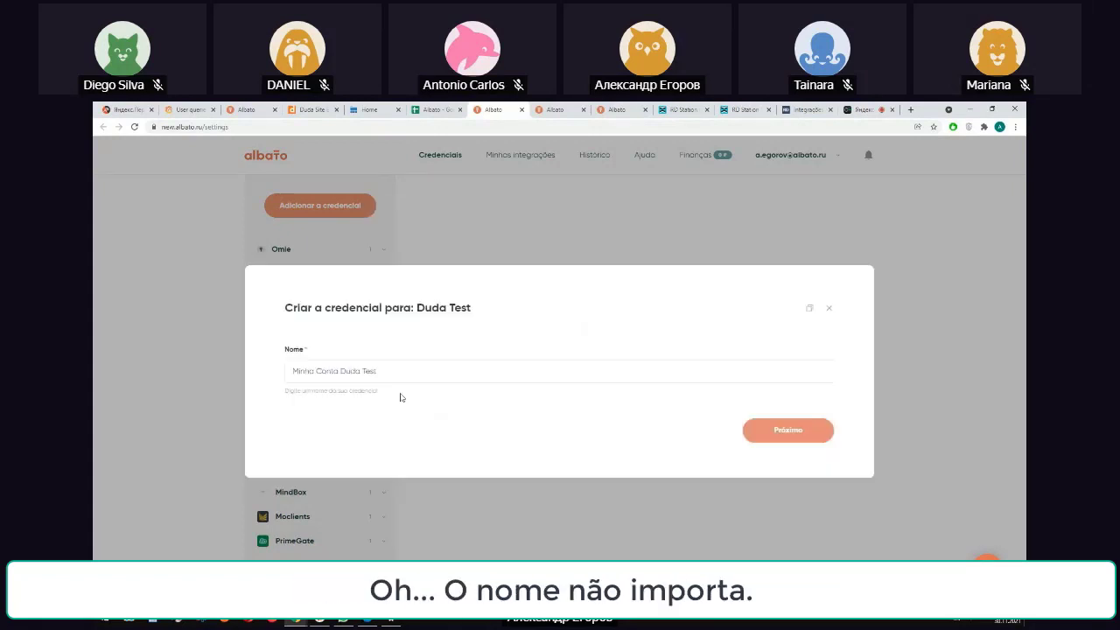
left_click_drag(389, 371, 277, 371)
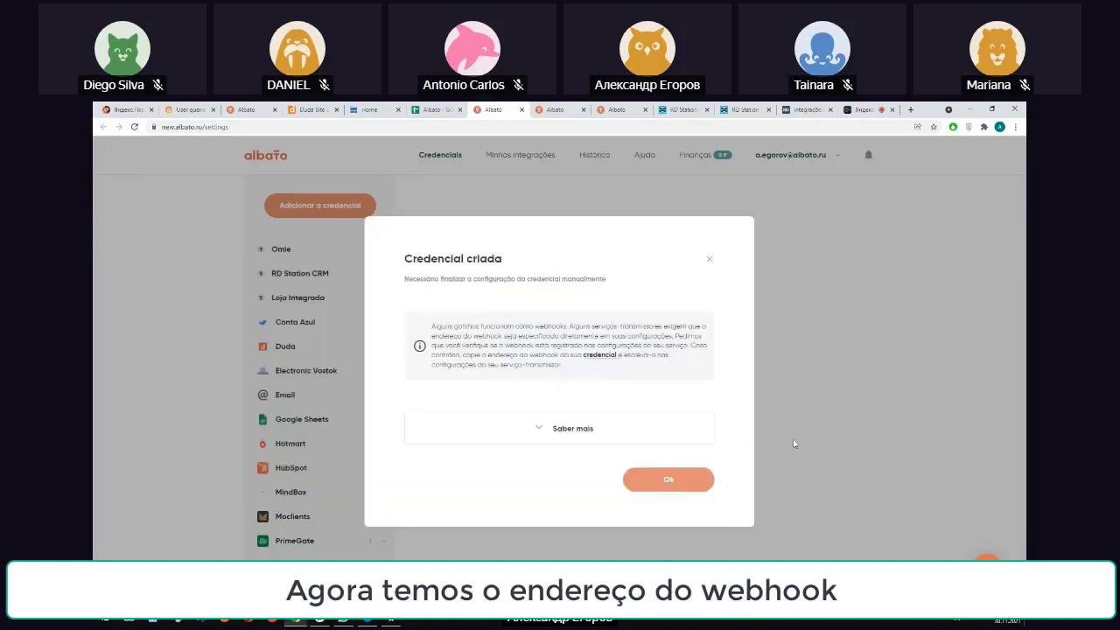
left_click(665, 480)
Step: Copy the webhook URL from the new Duda Test credential
left_click(612, 301)
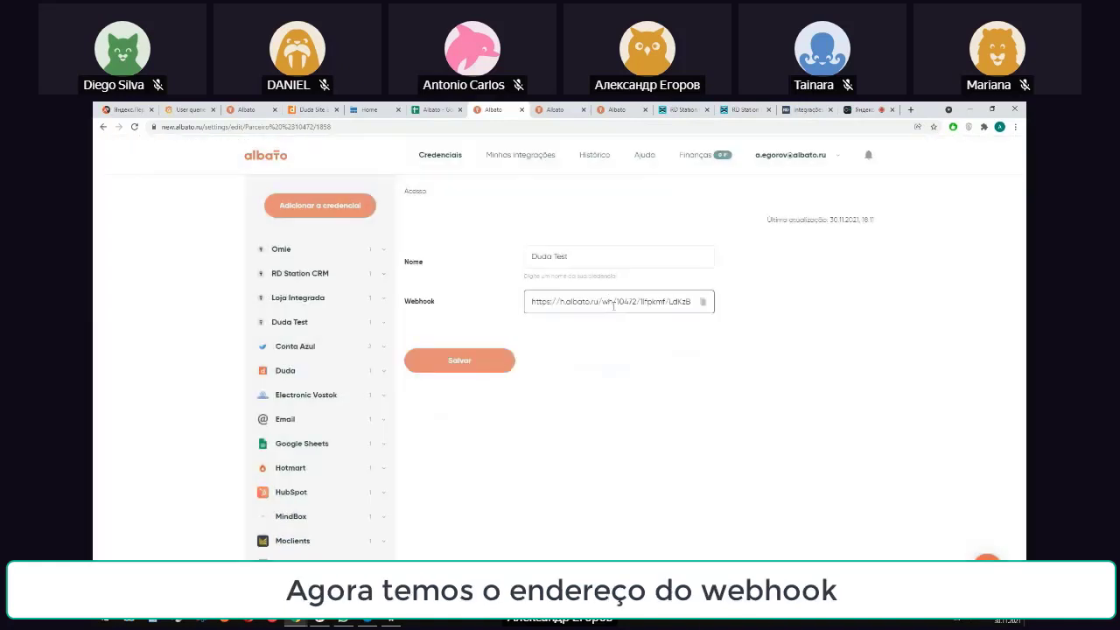
key("ctrl+a")
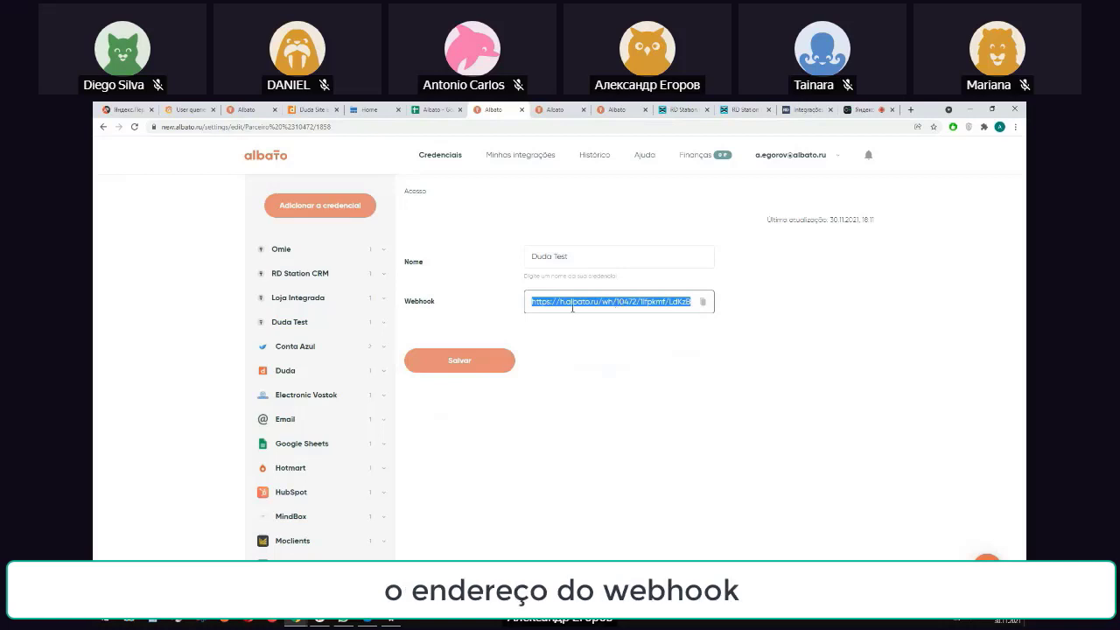
triple_click(545, 303)
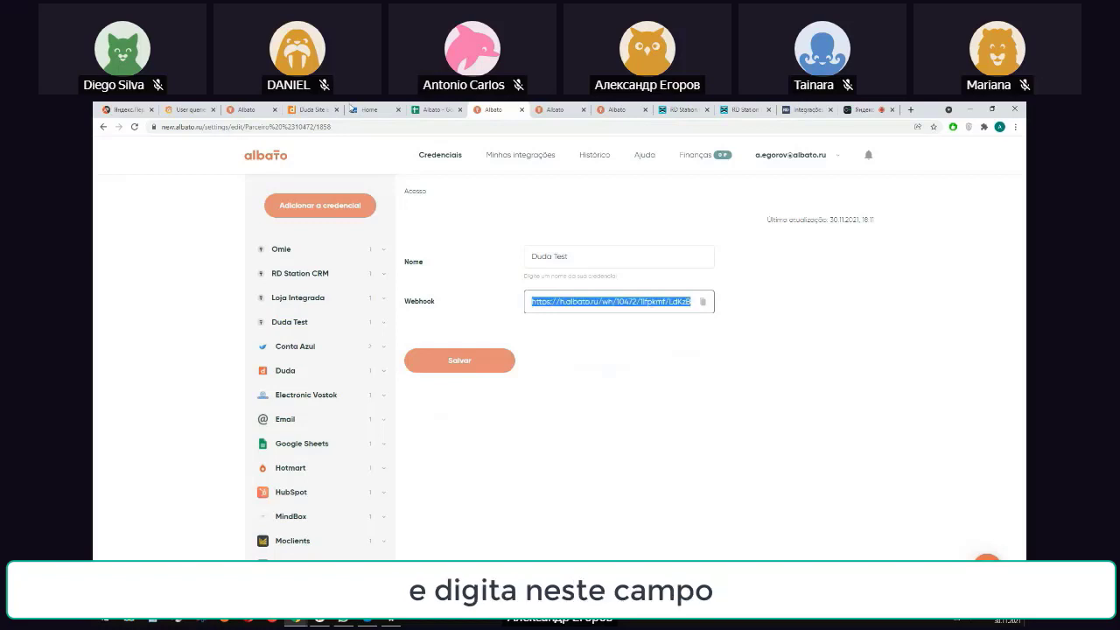
Step: Switch to the Duda site editor, paste the copied URL into the contact form's Webhooks integration, and close its settings
left_click(312, 109)
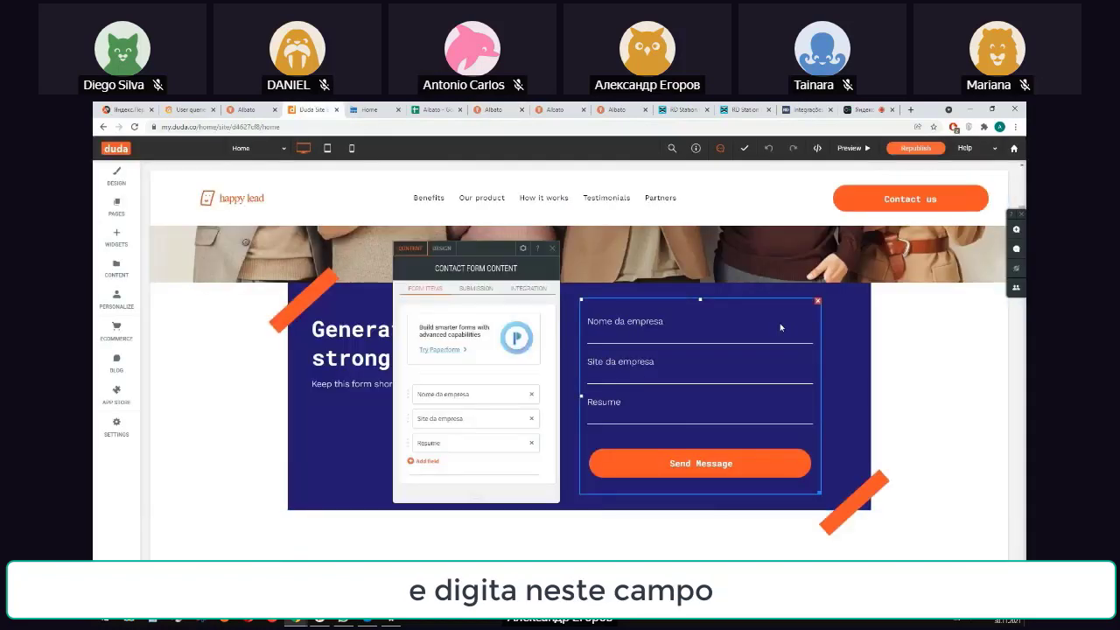
left_click(528, 287)
left_click(464, 457)
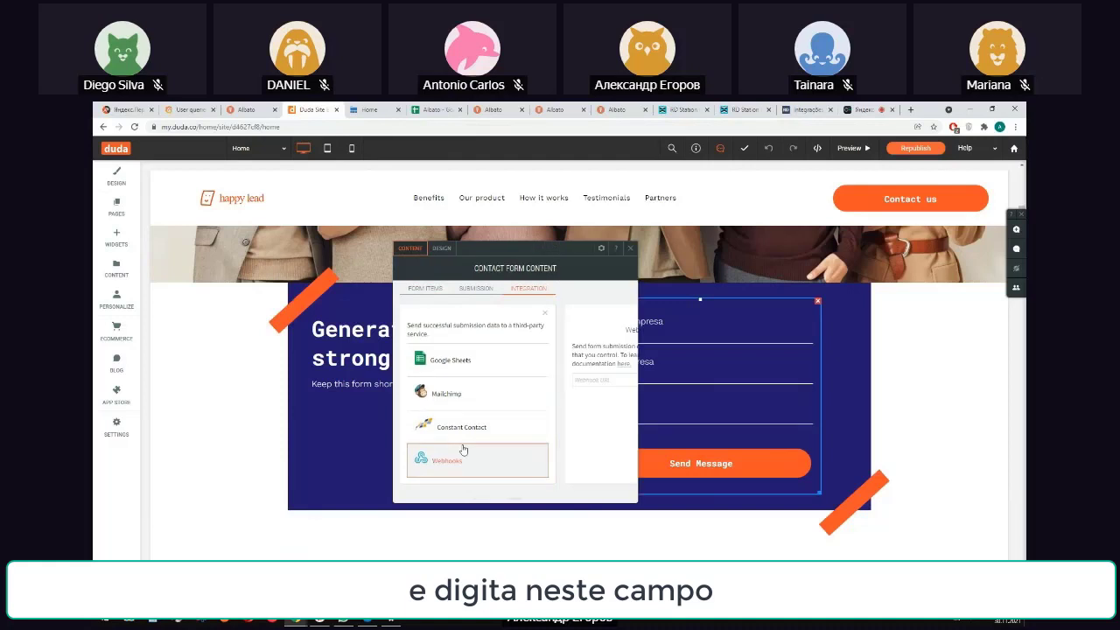
key("ctrl+v")
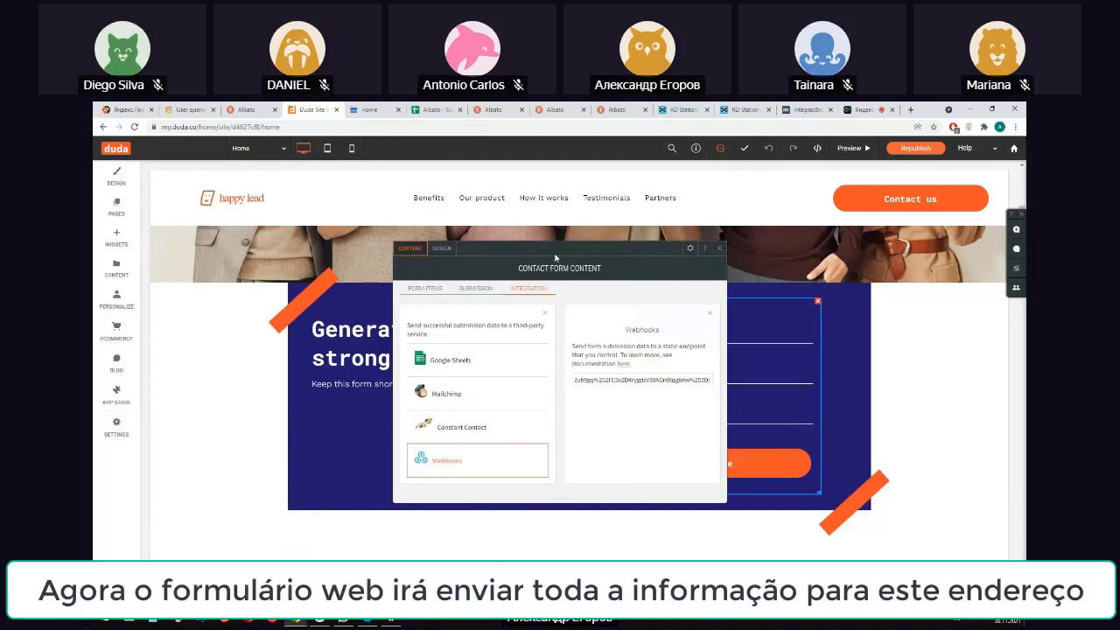
left_click_drag(555, 257, 366, 240)
double_click(428, 362)
key("ctrl+a")
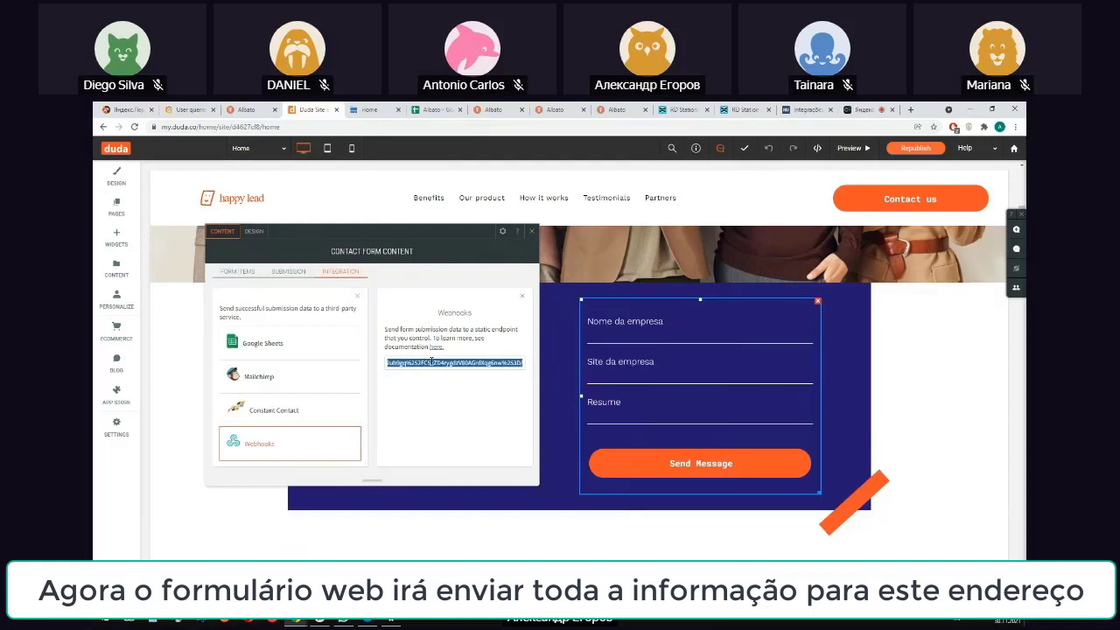
left_click(522, 296)
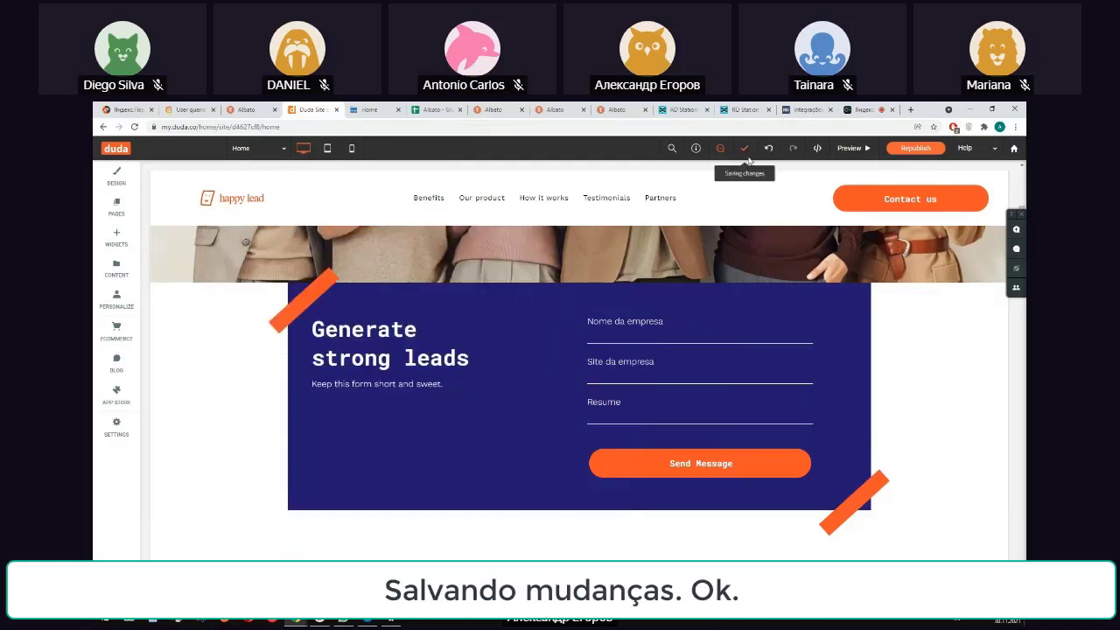
Step: Republish the Duda site and bring up the contact form on the live page
left_click(916, 149)
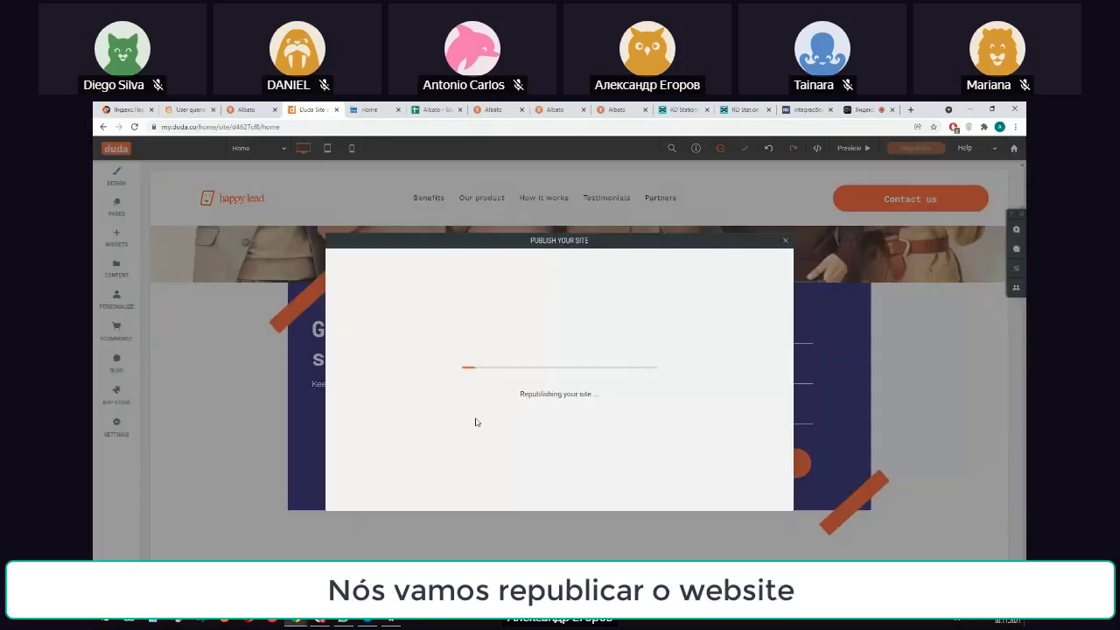
left_click(362, 109)
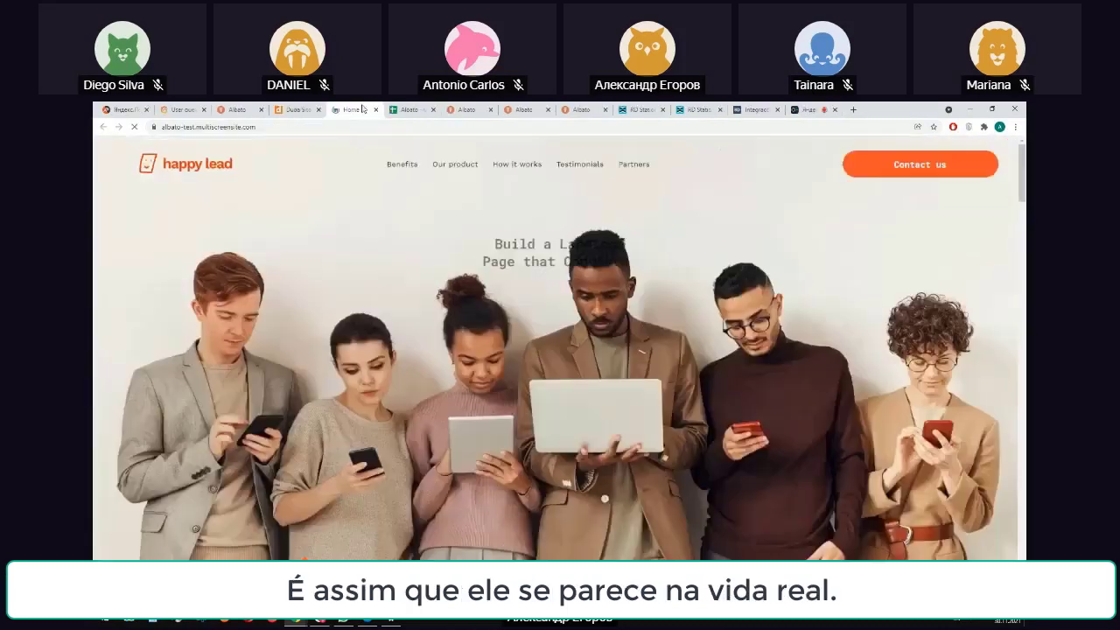
scroll(560, 350, "down", 5)
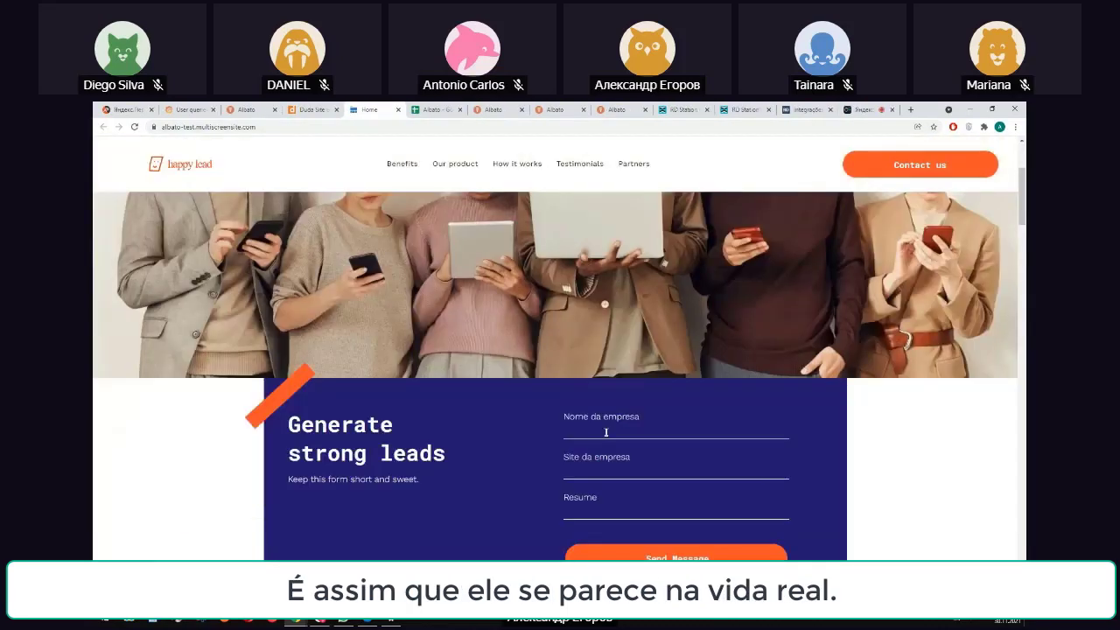
Step: Place the cursor in the live form's Nome da empresa field, and bring up the Albato spreadsheet in Google Sheets
left_click(605, 432)
scroll(605, 433, "down", 2)
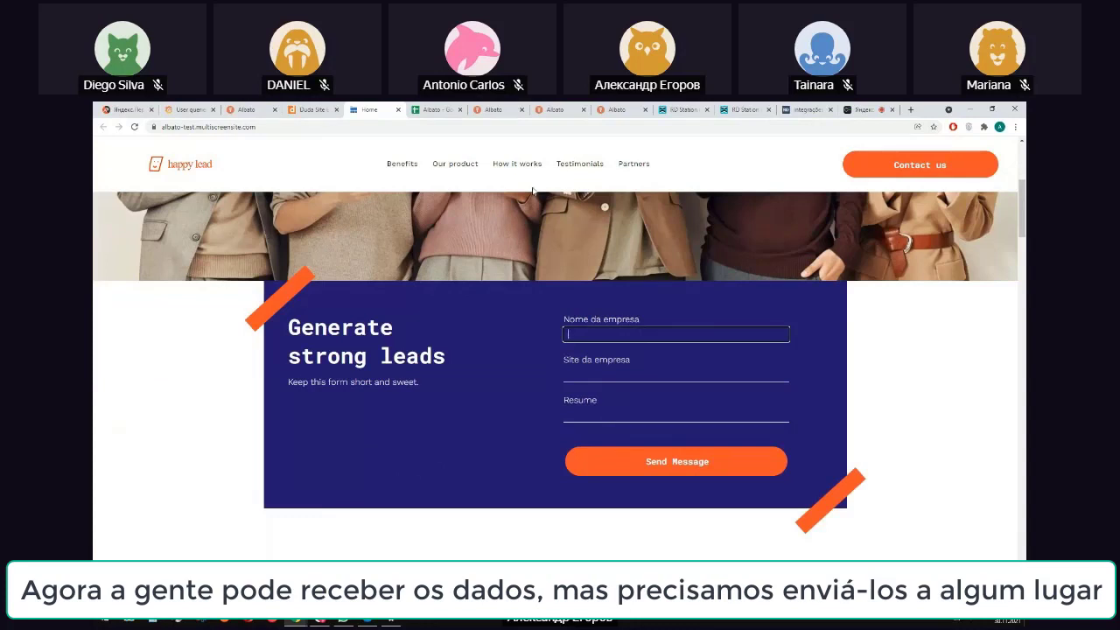
left_click(551, 111)
left_click(436, 111)
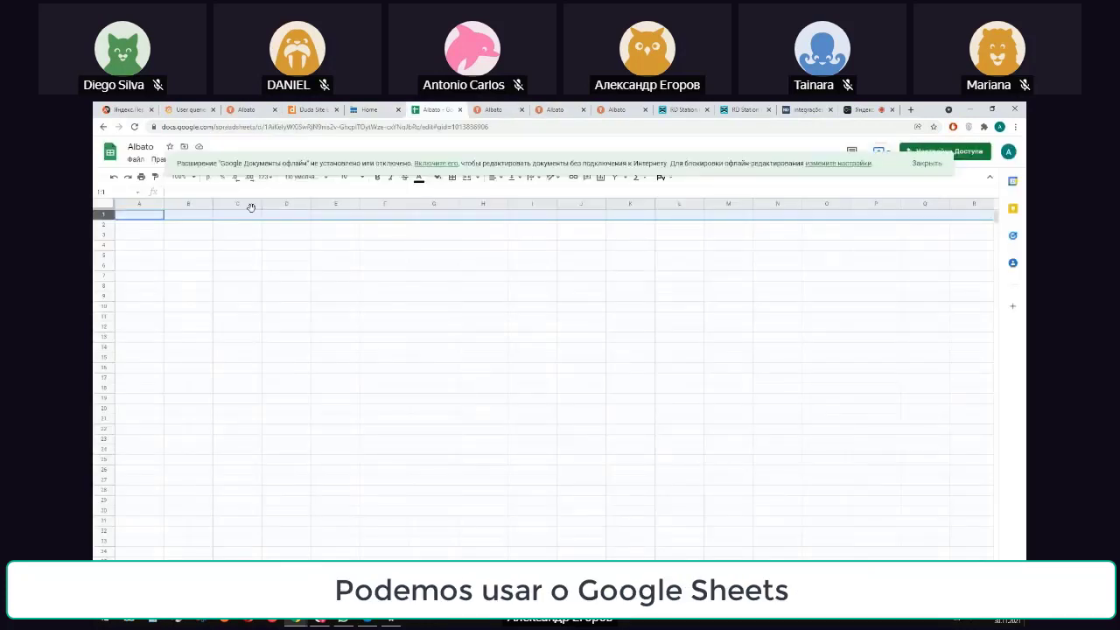
Step: Switch back to the Albato credentials page and add a new credential for the Google Sheets service
left_click(551, 111)
left_click(505, 111)
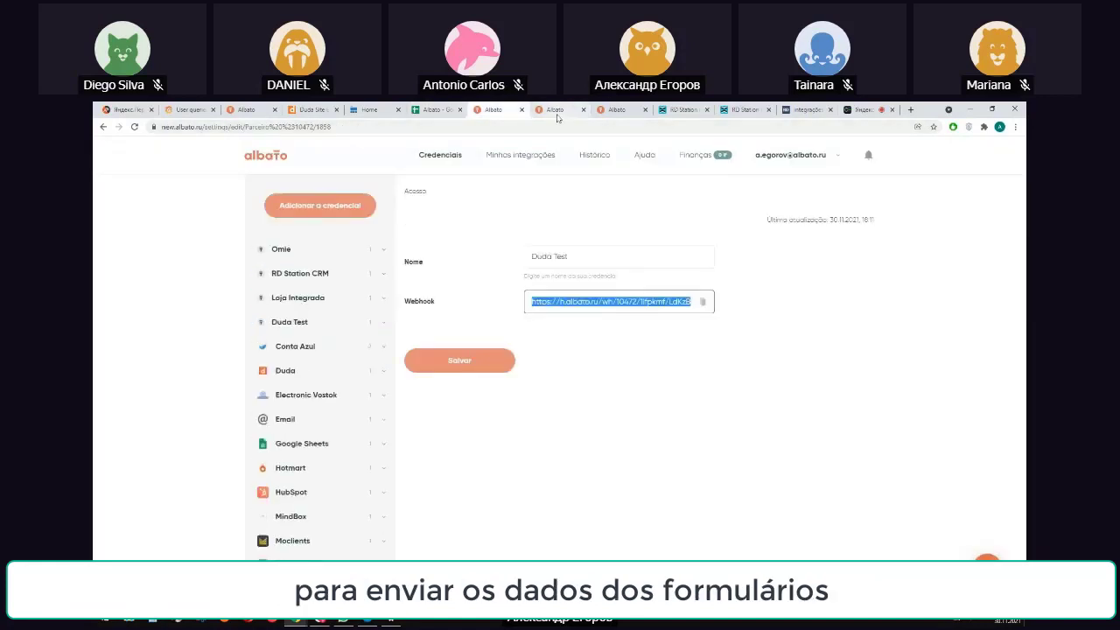
left_click(555, 111)
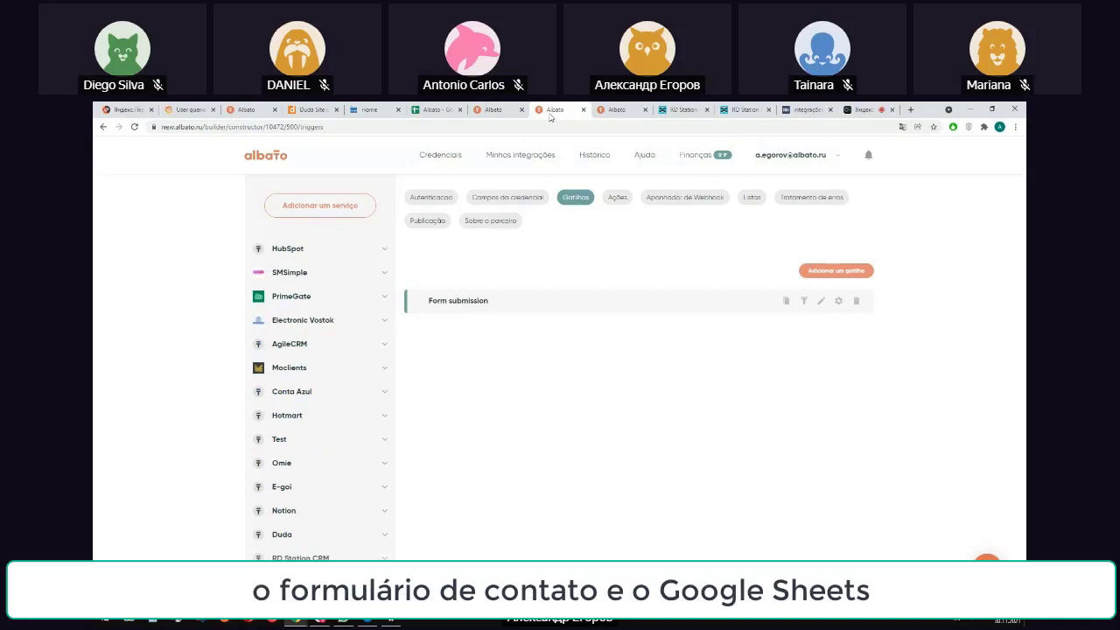
left_click(497, 111)
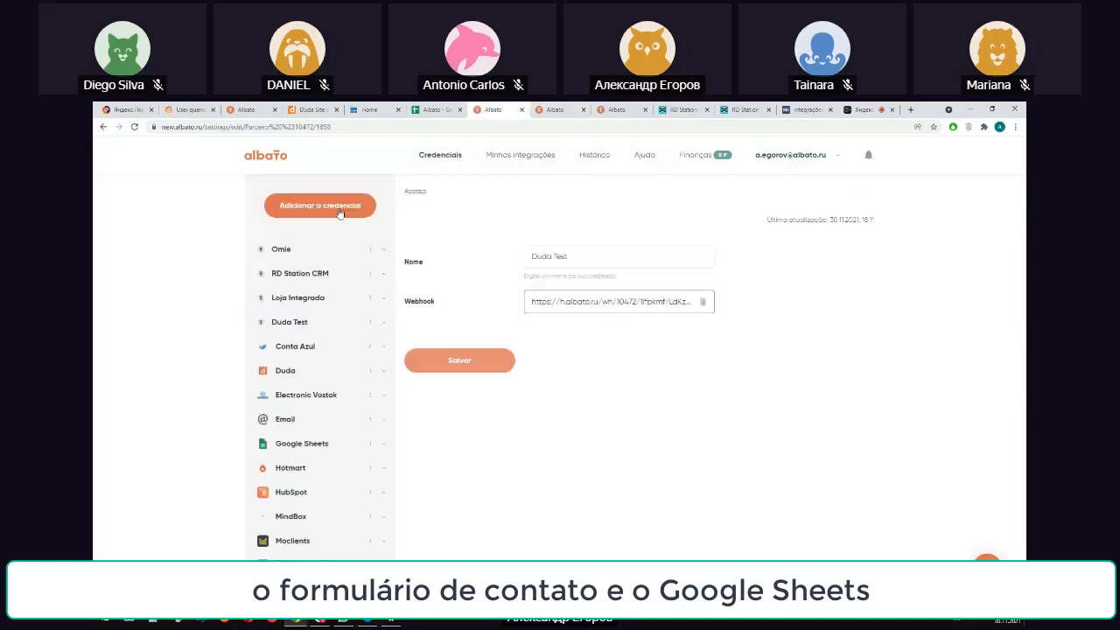
left_click(339, 213)
left_click(625, 288)
type("goo")
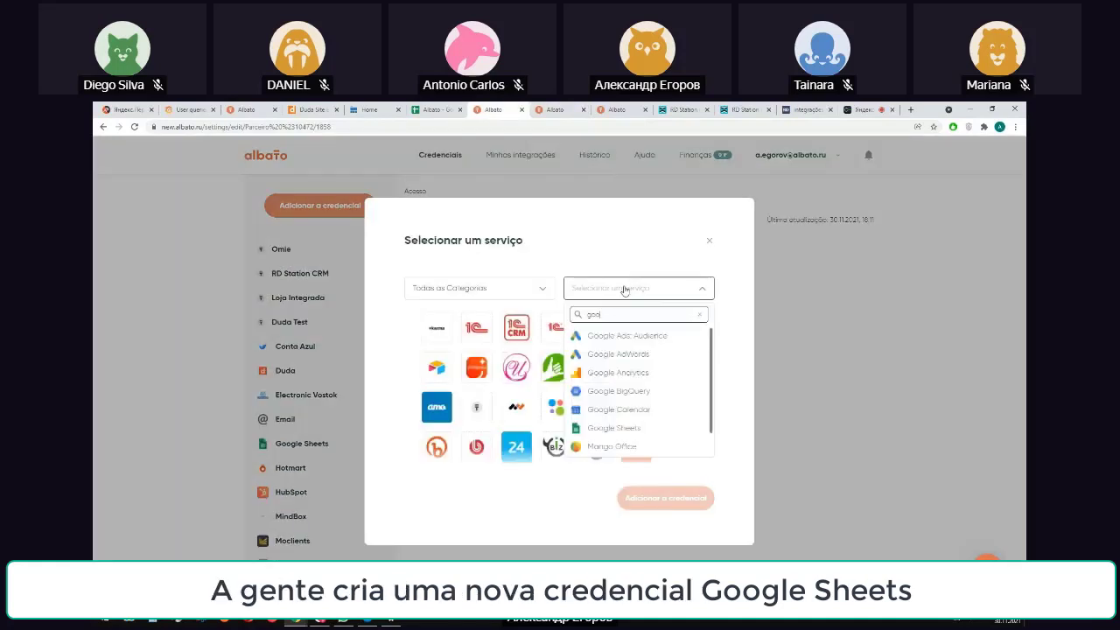
left_click(615, 428)
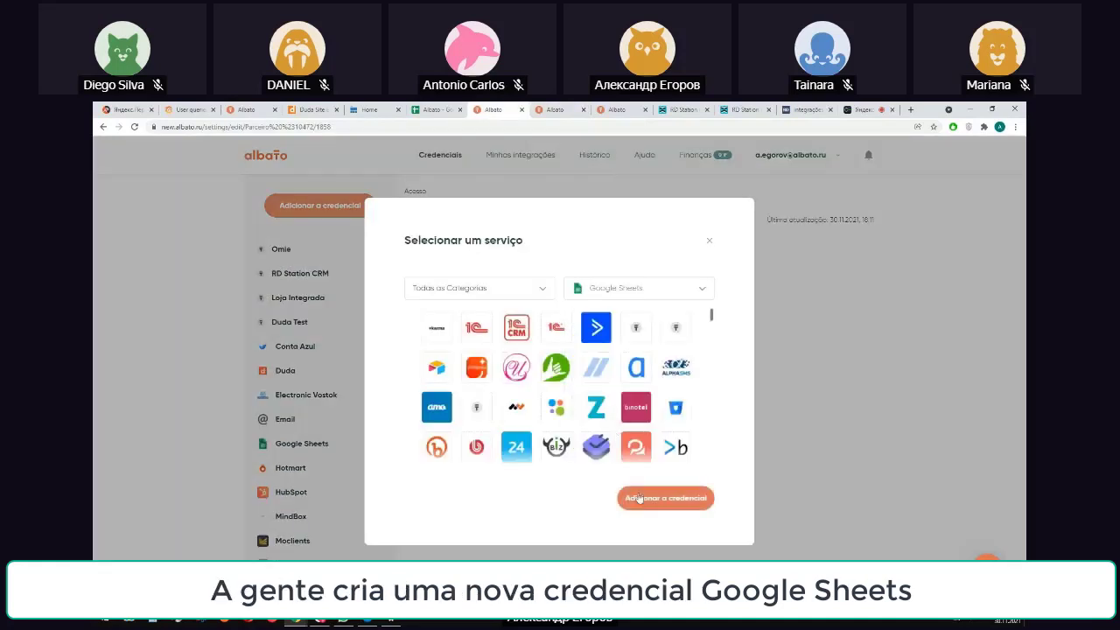
left_click(665, 498)
Step: Grant Albato access to the Google account for the new Google Sheets credential and dismiss the creation notice
left_click(827, 430)
left_click(656, 409)
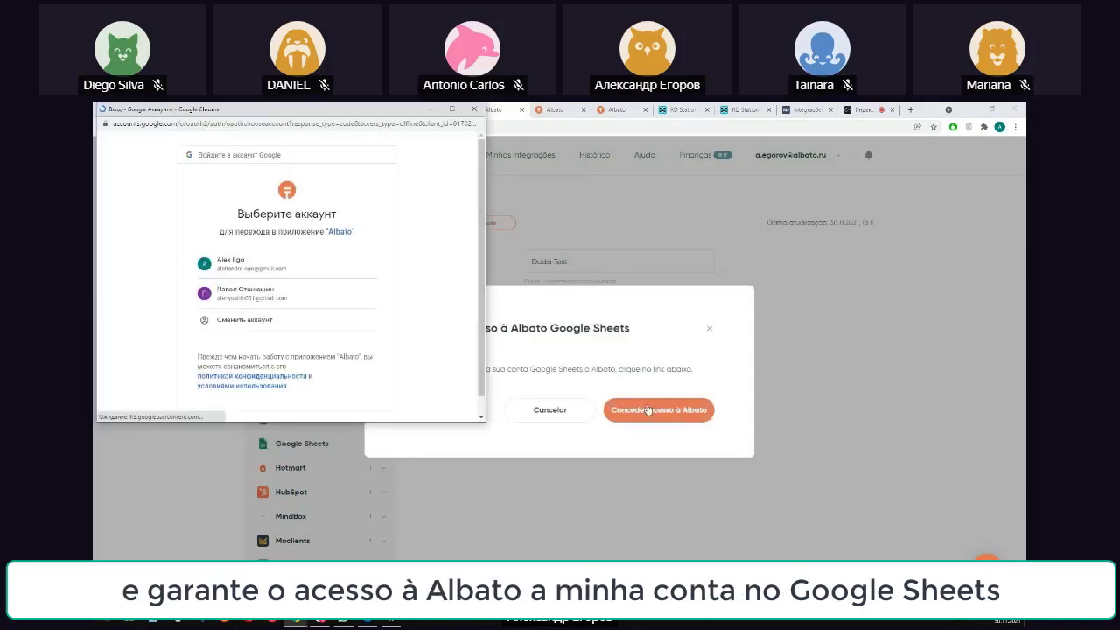
left_click(300, 275)
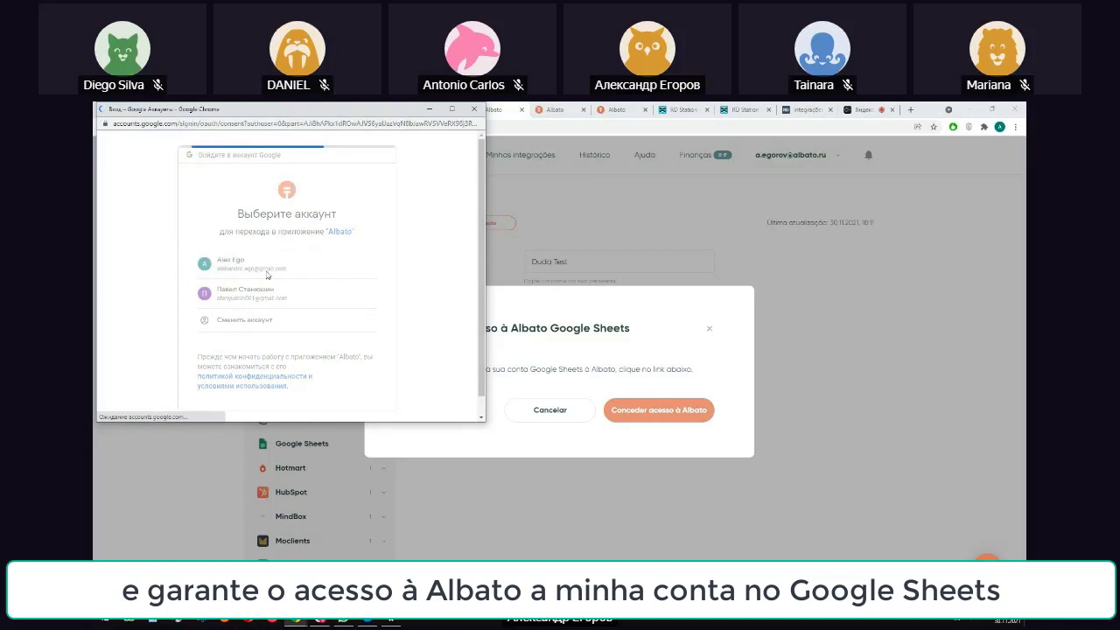
left_click(333, 383)
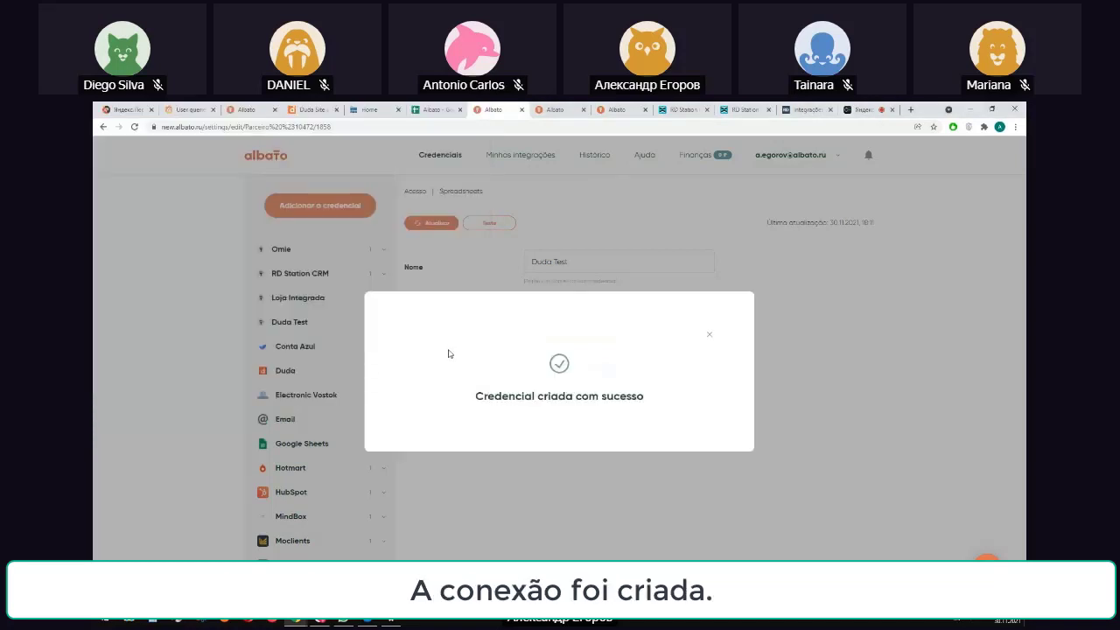
left_click(710, 337)
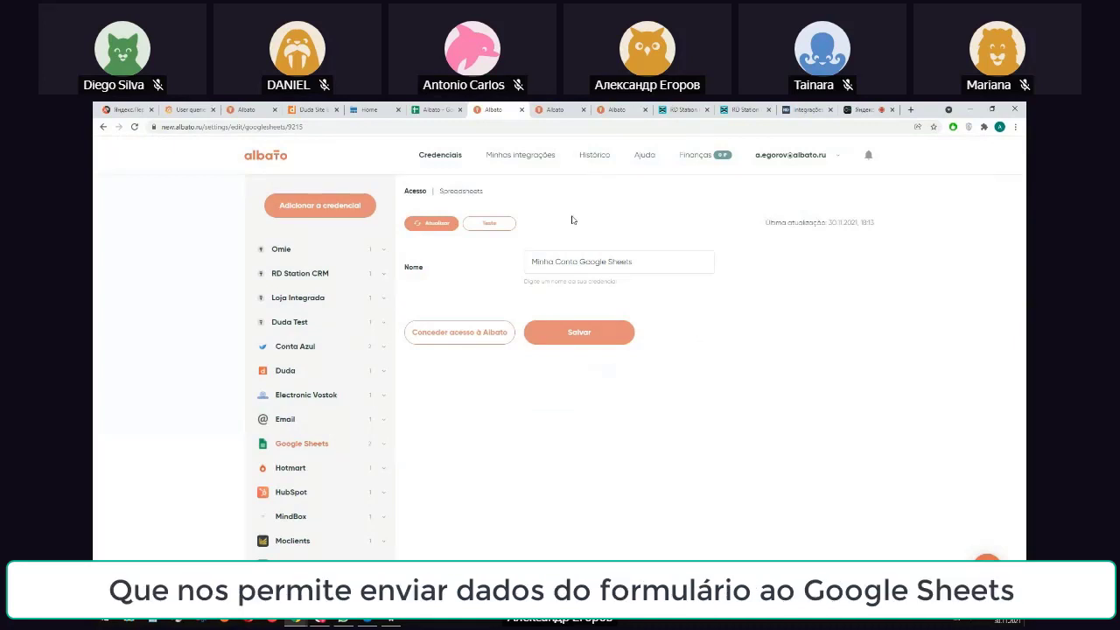
Step: Start a new integration from scratch with Duda Test as the service that sends the data
left_click(542, 157)
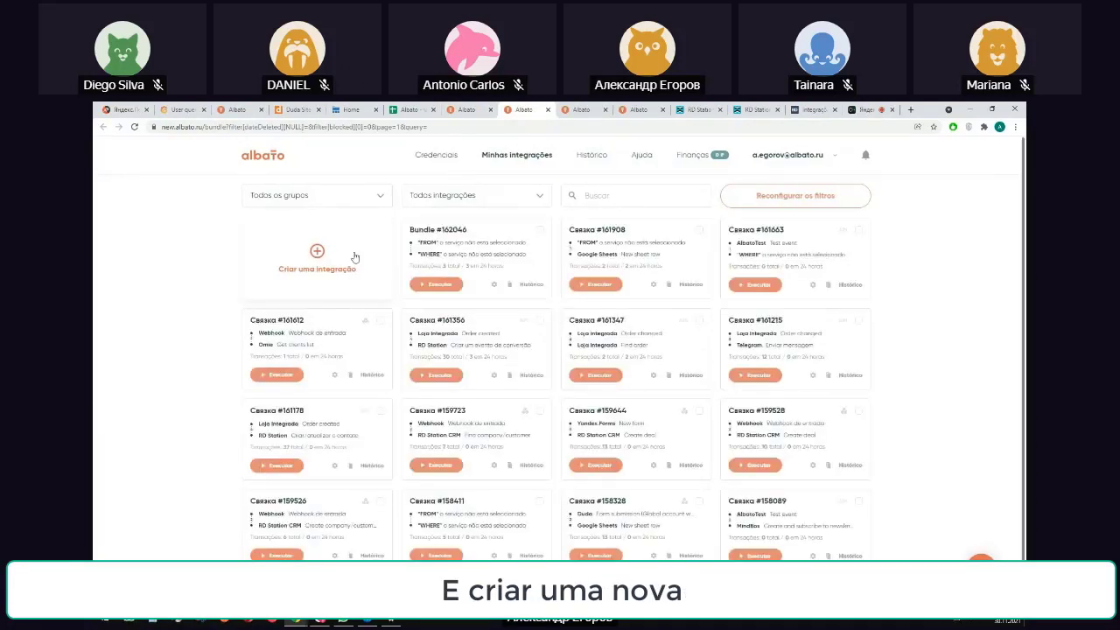
mouse_move(354, 255)
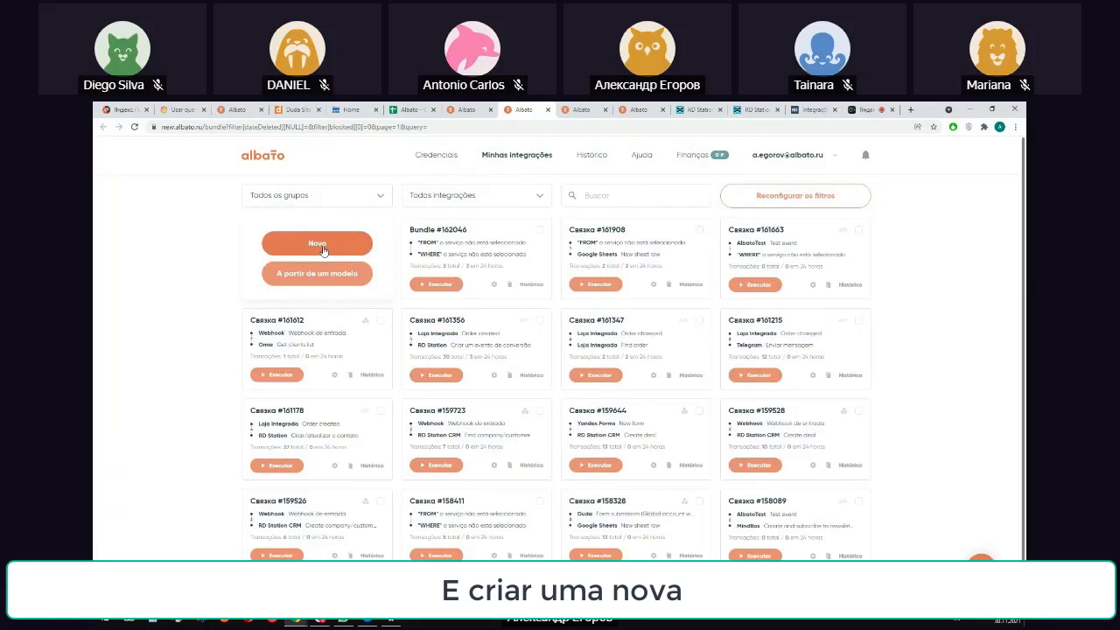
left_click(323, 250)
left_click(388, 332)
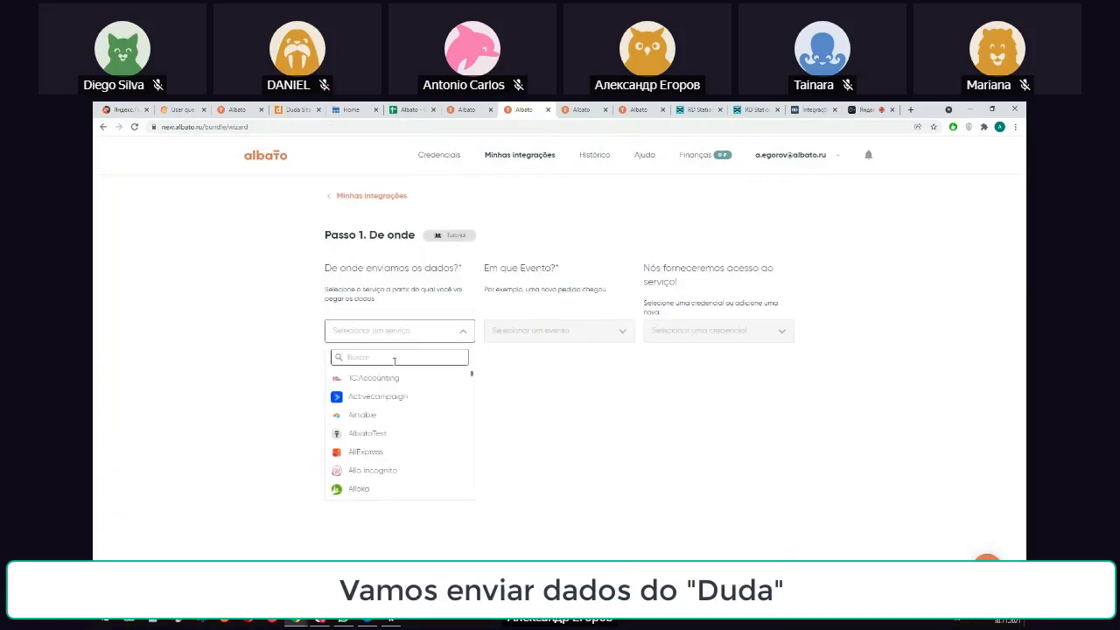
type("duda")
left_click(367, 395)
Step: Choose the Form submission event with the Duda Test credential and start waiting for the webhook
left_click(552, 331)
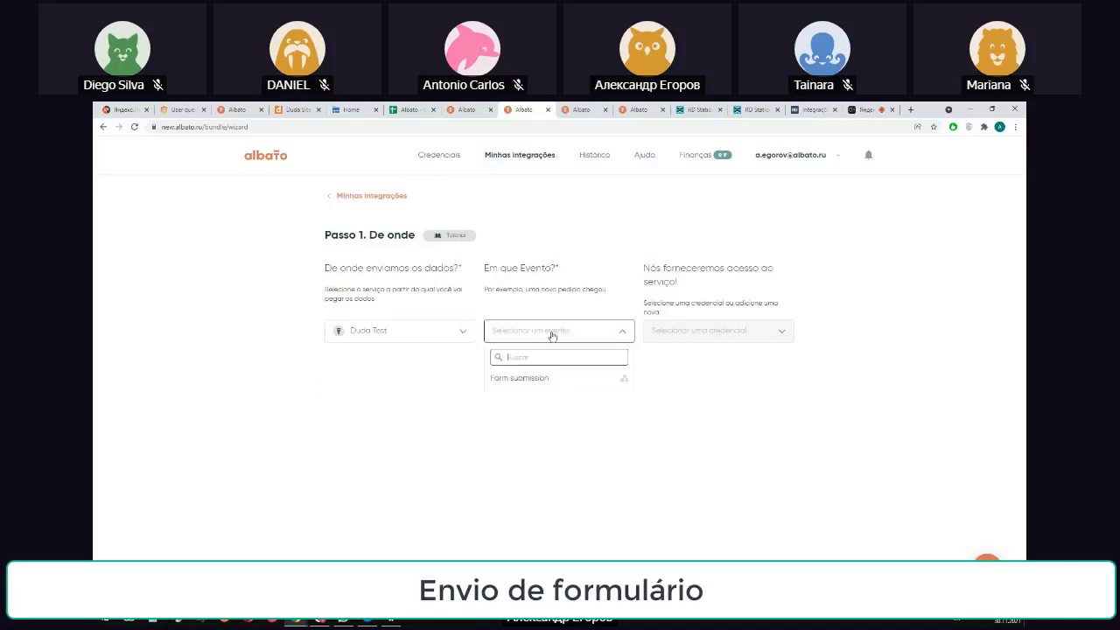
left_click(533, 380)
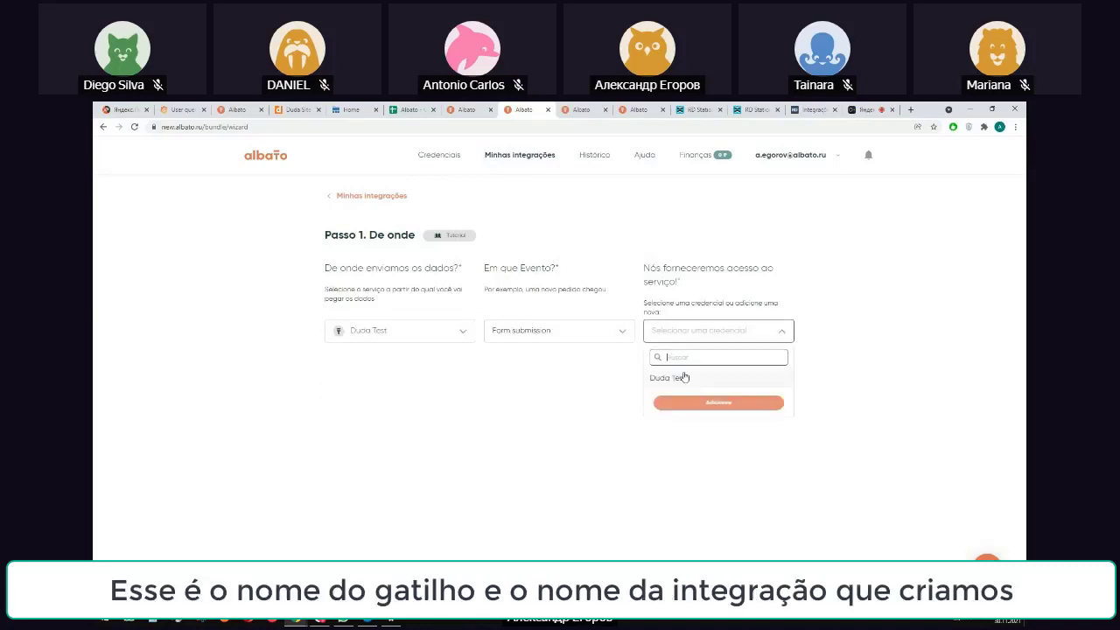
left_click(681, 377)
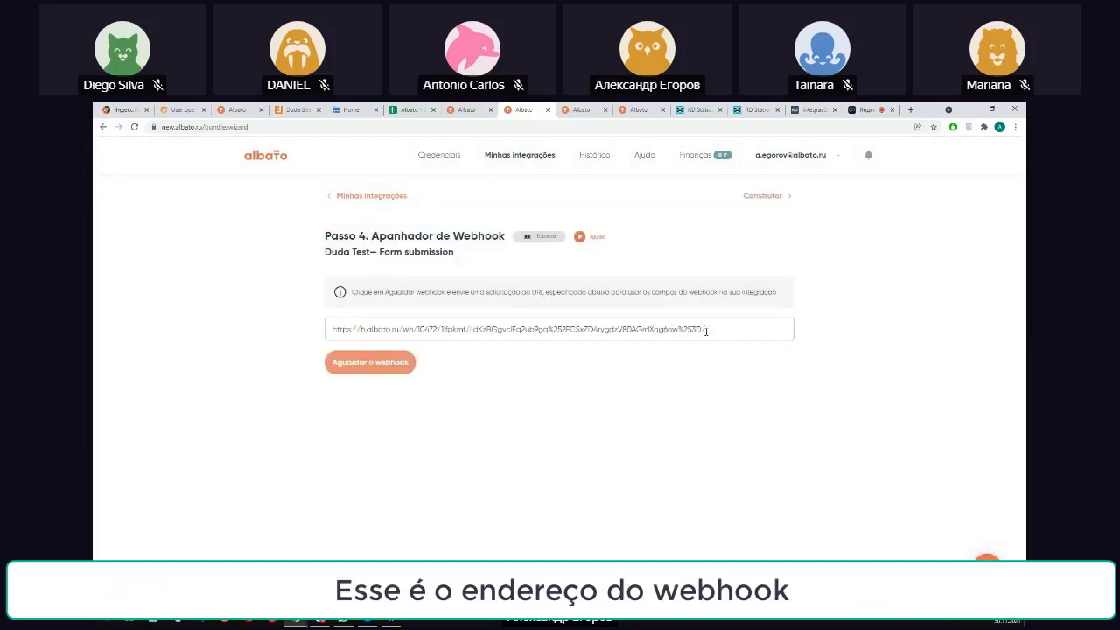
triple_click(705, 331)
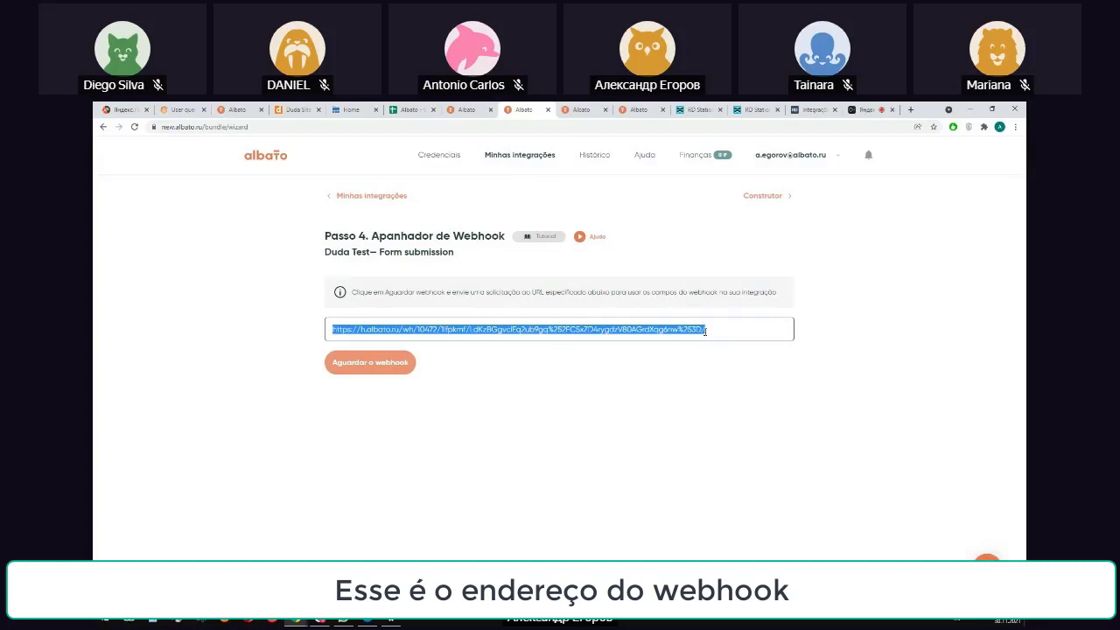
left_click(375, 368)
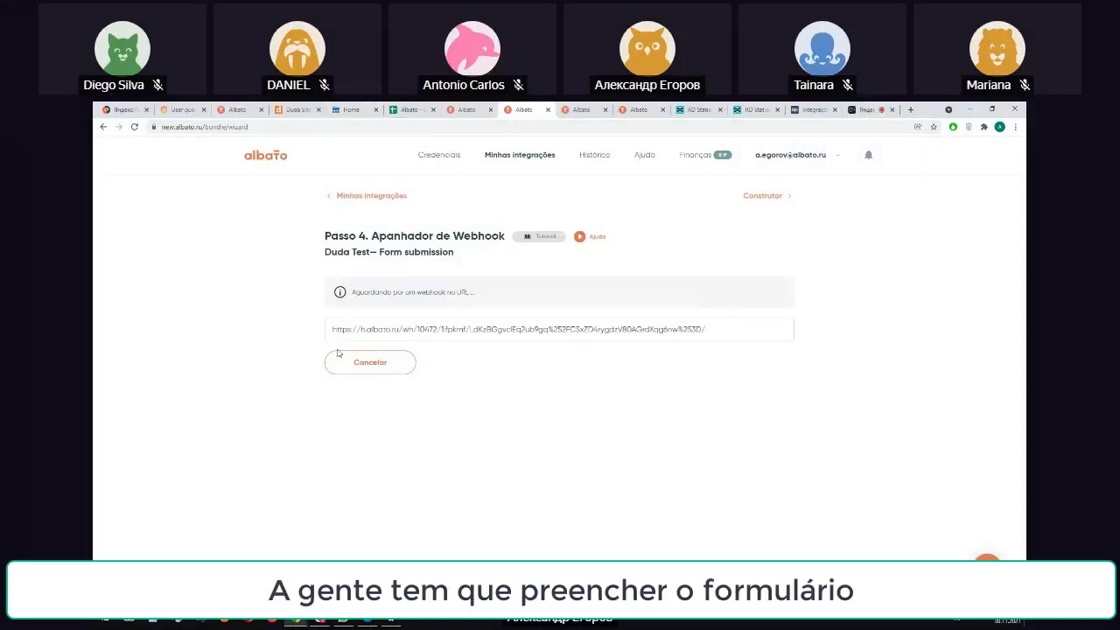
left_click(350, 109)
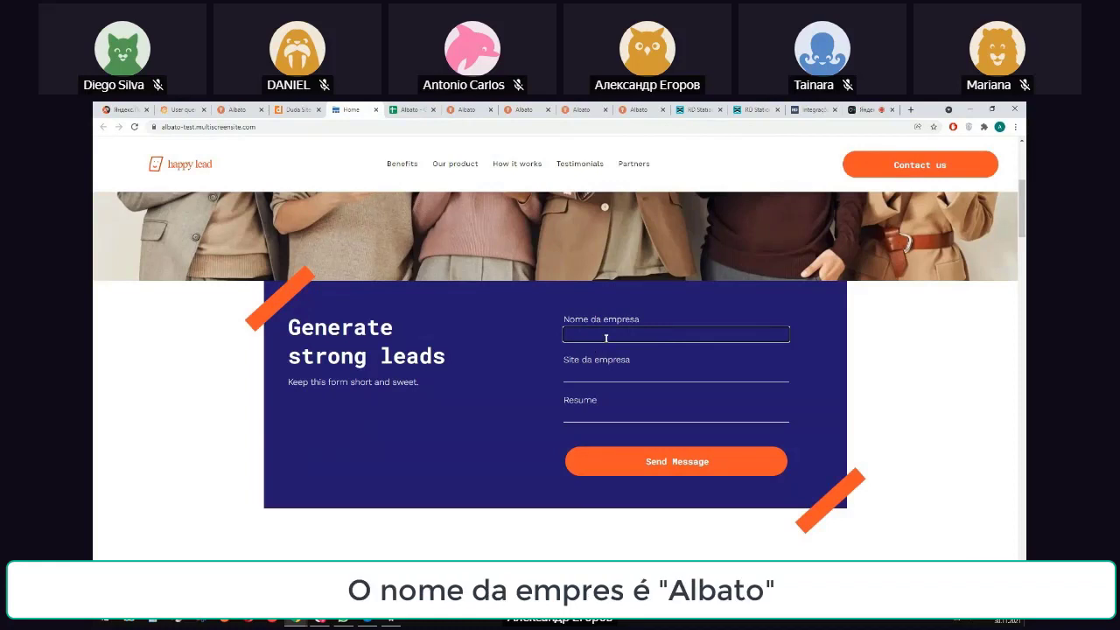
type("Albato")
key("Tab")
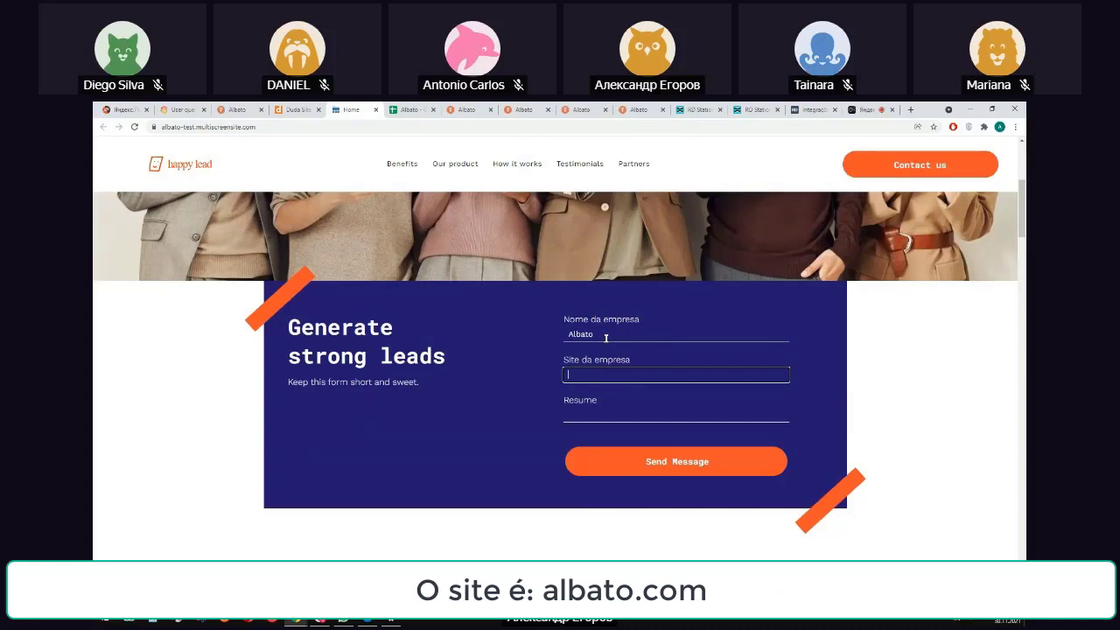
type("www.albato.com")
key("Tab")
type("Integration Platform")
left_click(732, 473)
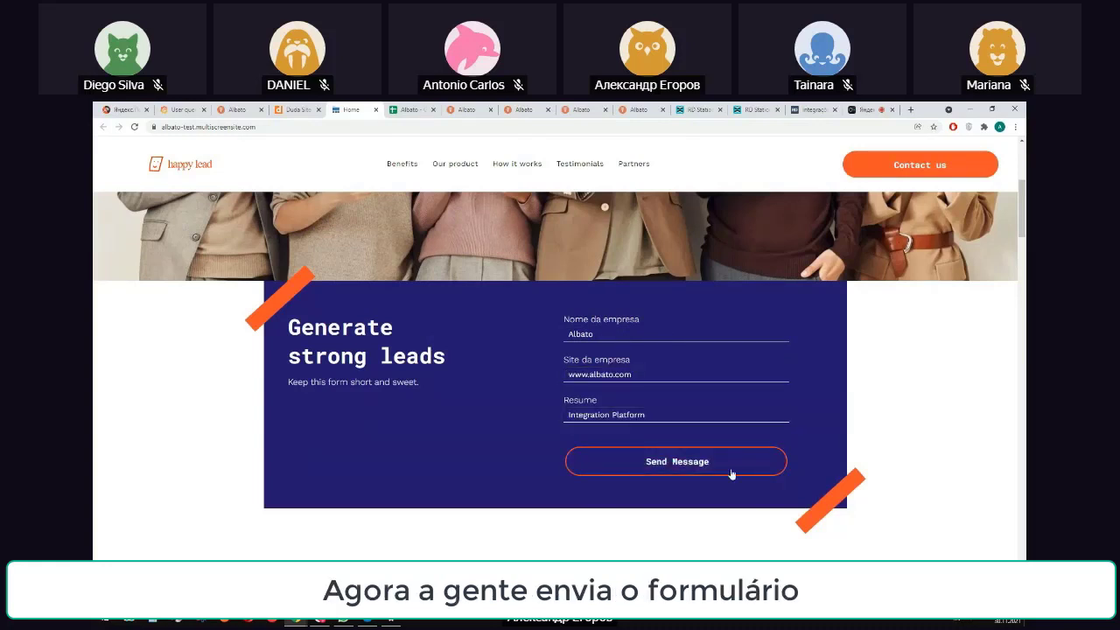
scroll(732, 474, "up", 2)
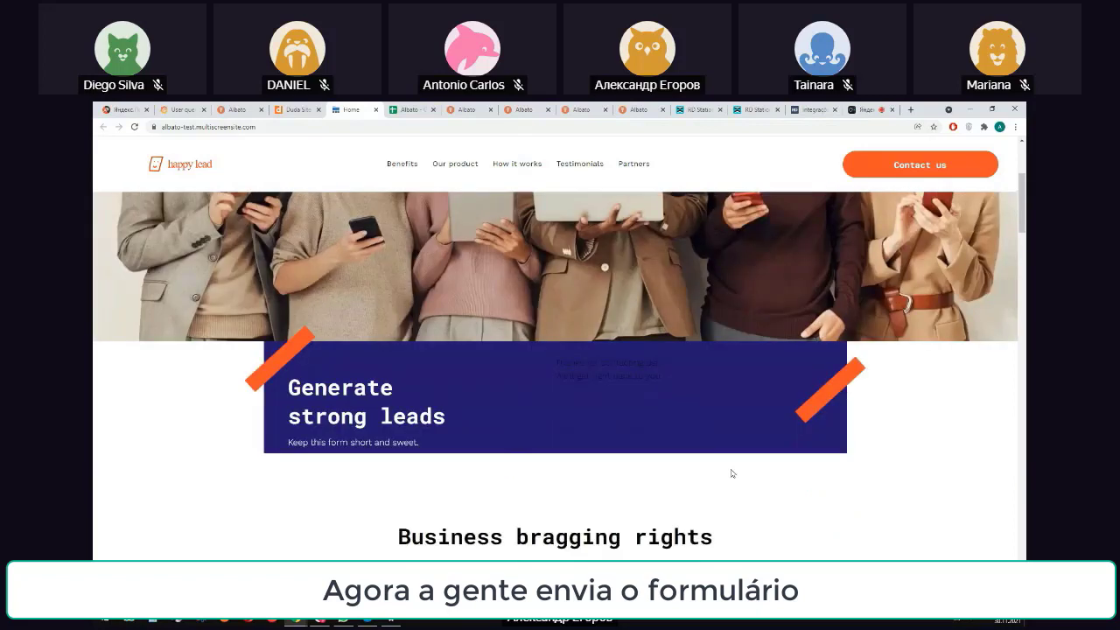
Step: Return to the Albato integration wizard and review the form fields captured from the webhook
left_click(523, 109)
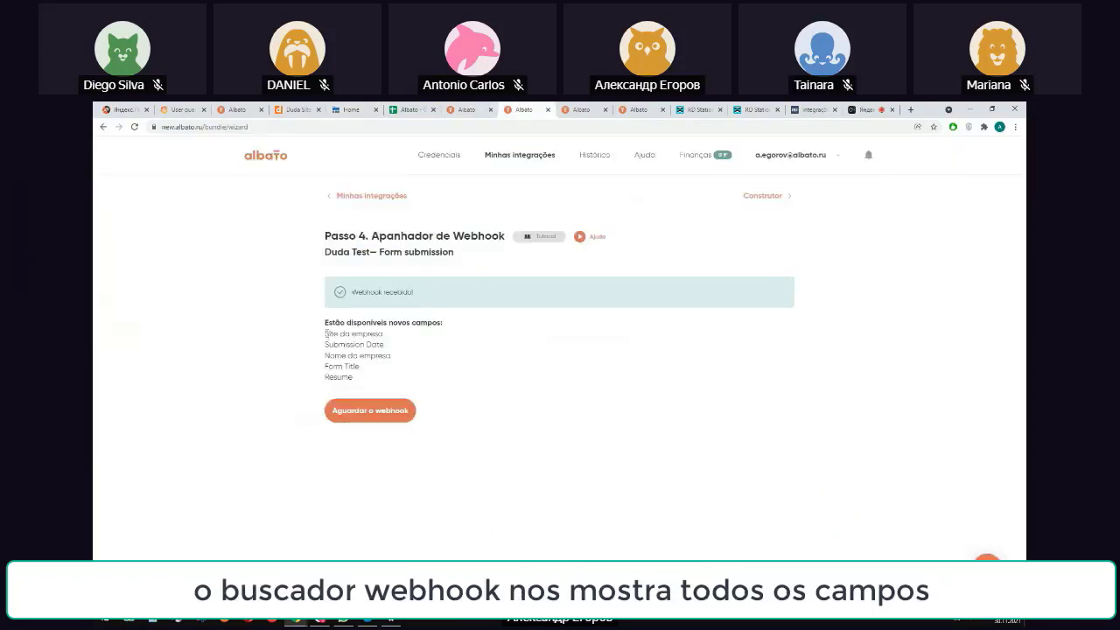
left_click_drag(326, 333, 370, 383)
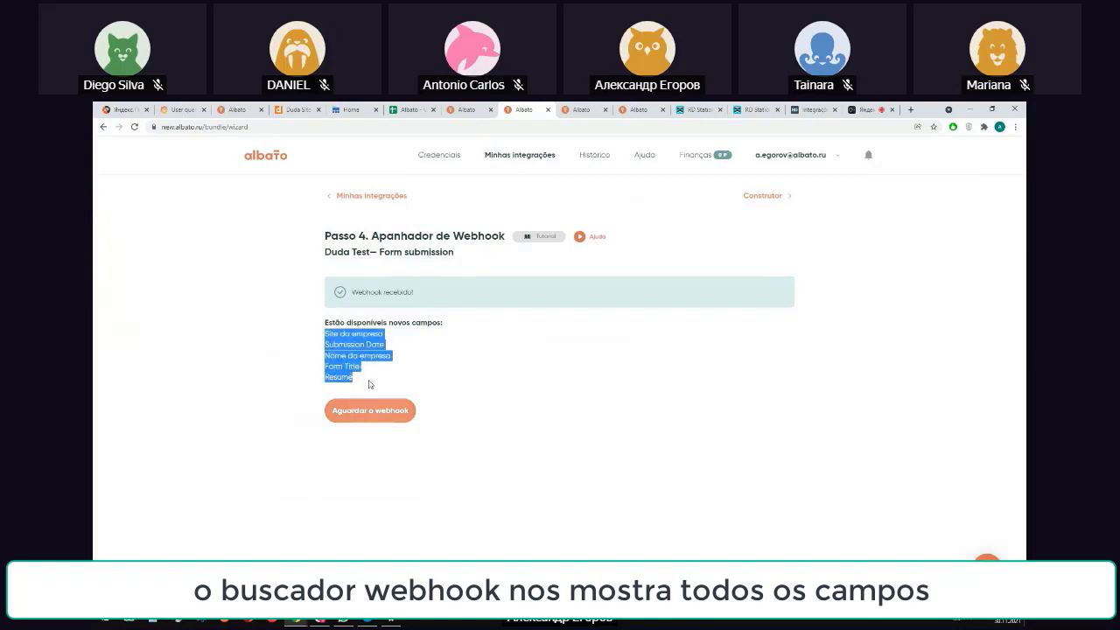
left_click(375, 430)
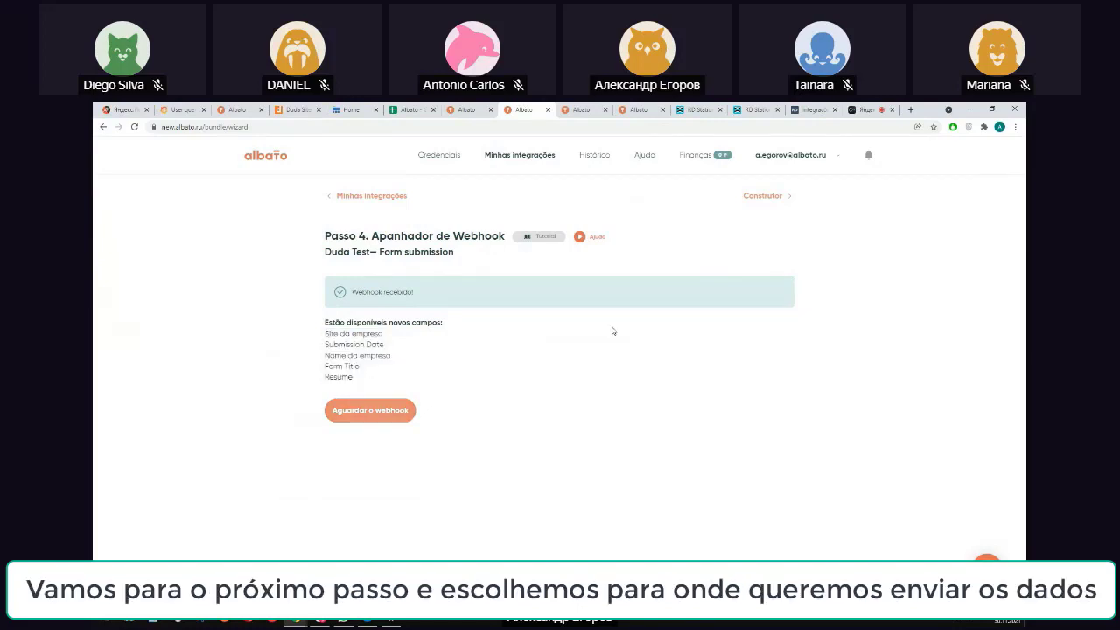
Step: Set the destination service to Google Sheets with the New sheet row action and the Minha Conta Google Sheets credential
left_click(402, 333)
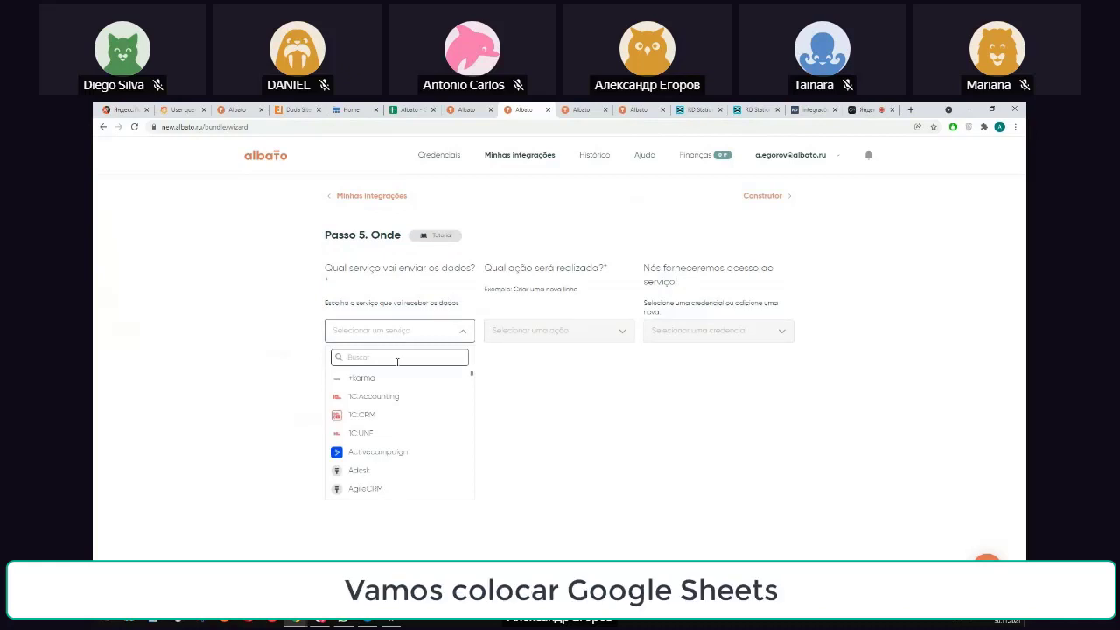
type("she")
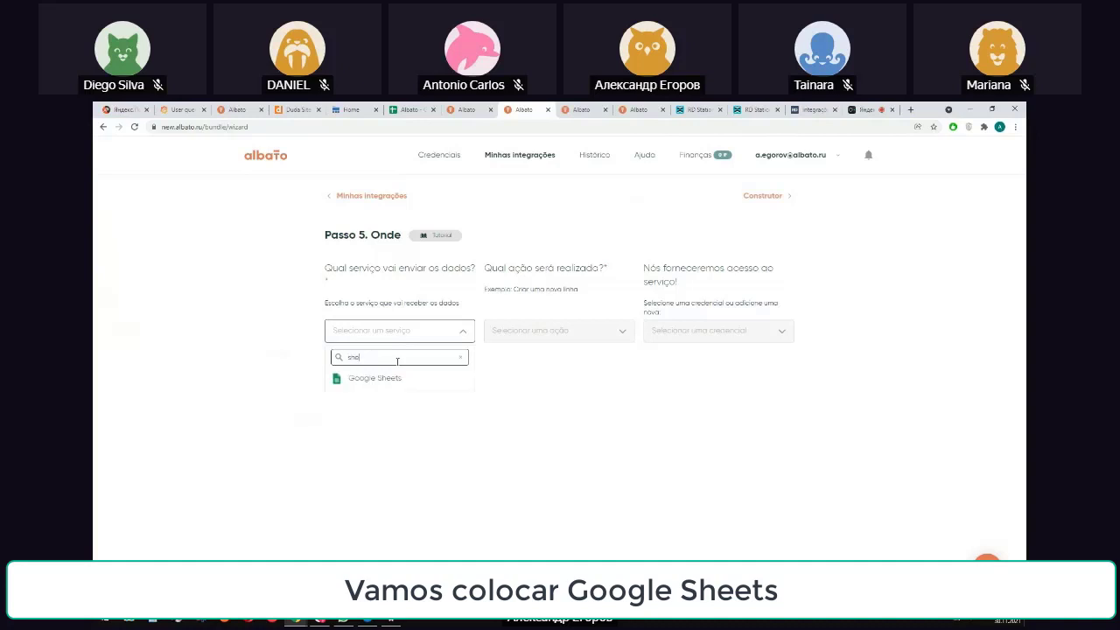
left_click(376, 377)
left_click(510, 334)
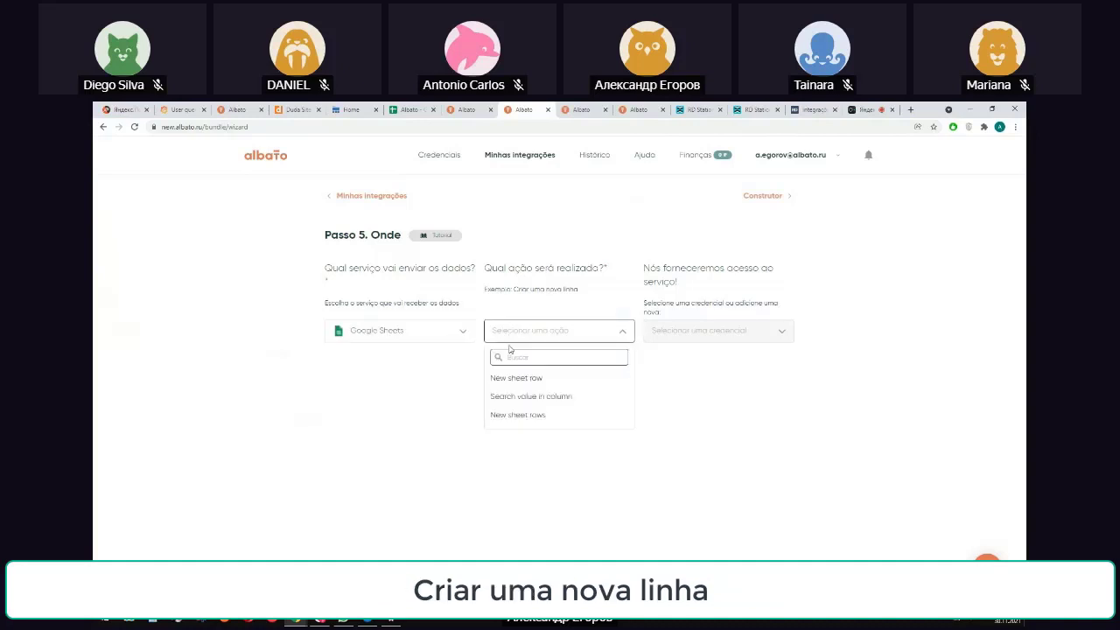
left_click(531, 380)
left_click(740, 333)
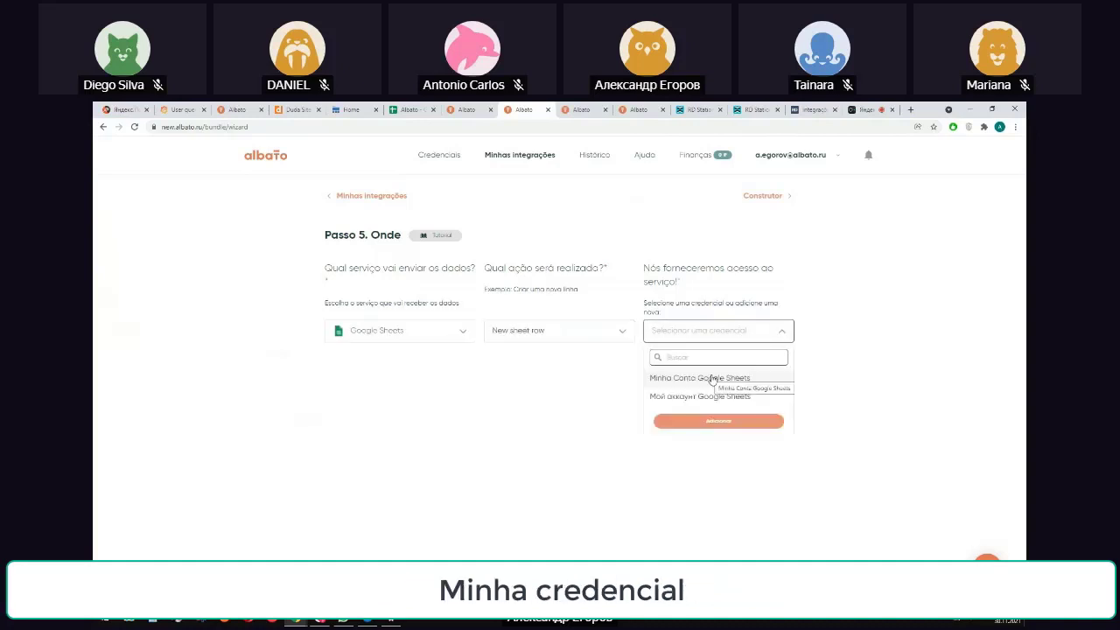
left_click(713, 379)
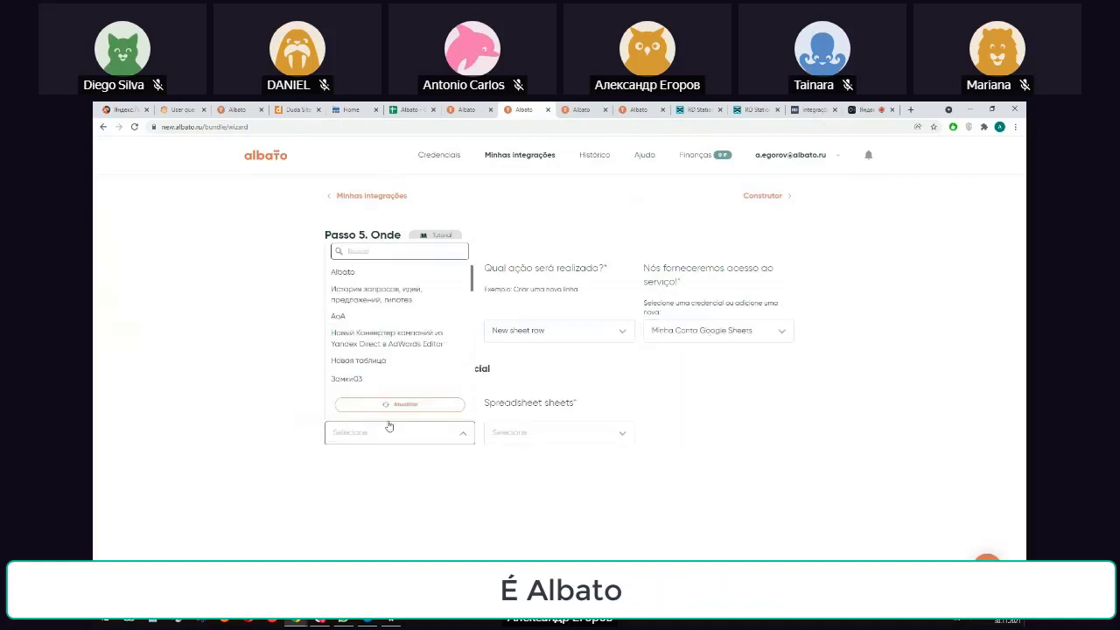
Step: Select the Albato spreadsheet and its CONTACT FORM TEST sheet as the target, and check that sheet in Google Sheets
left_click(343, 273)
left_click(545, 436)
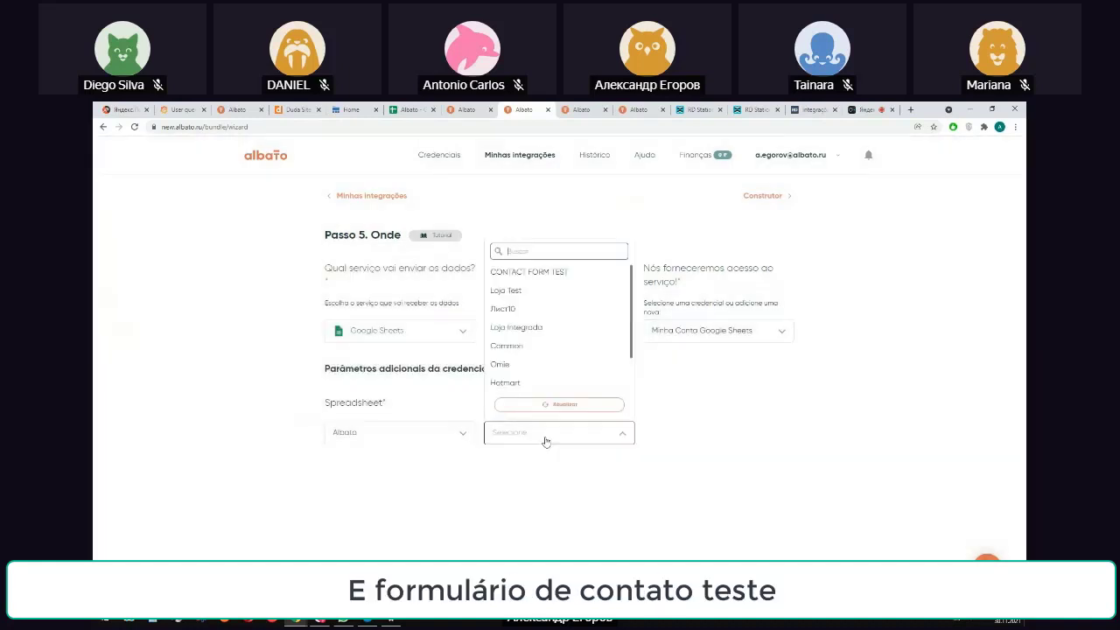
left_click(544, 273)
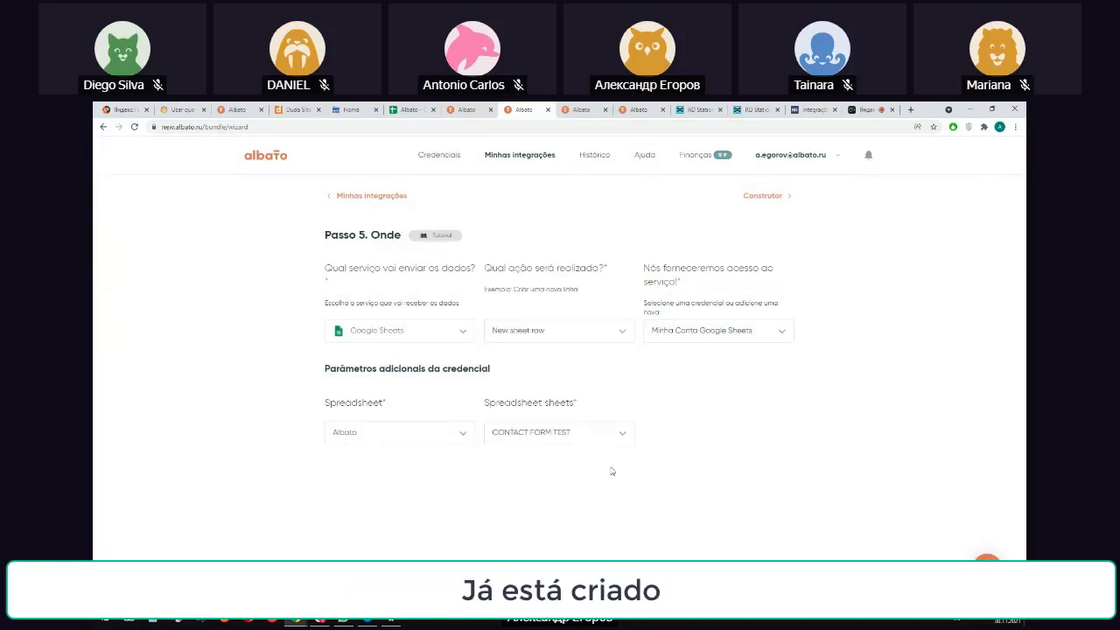
left_click(414, 111)
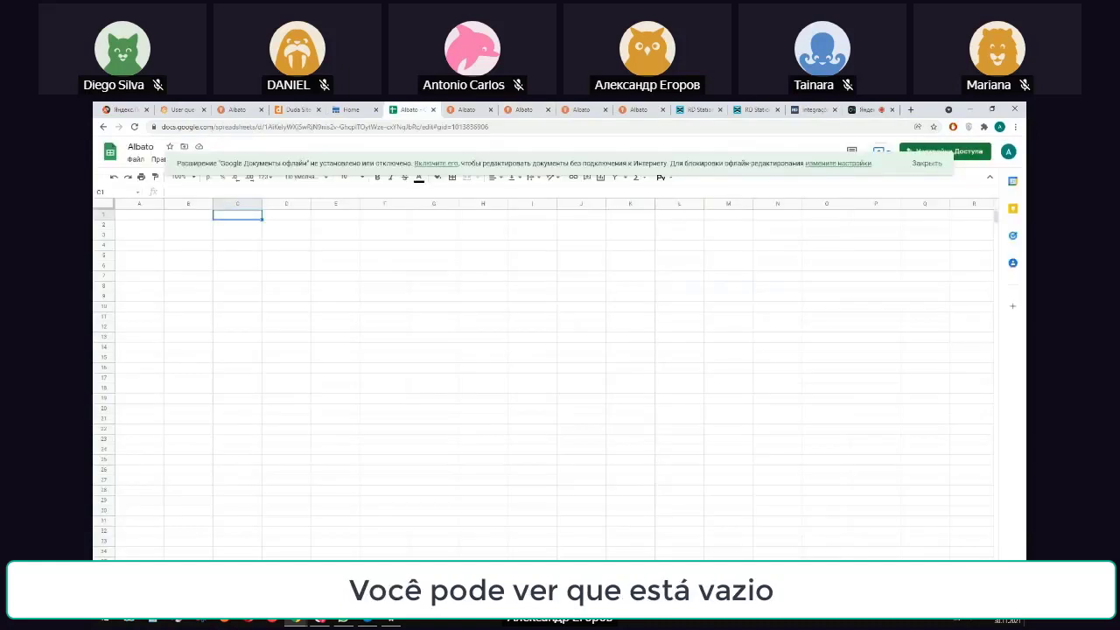
left_click_drag(123, 218, 325, 228)
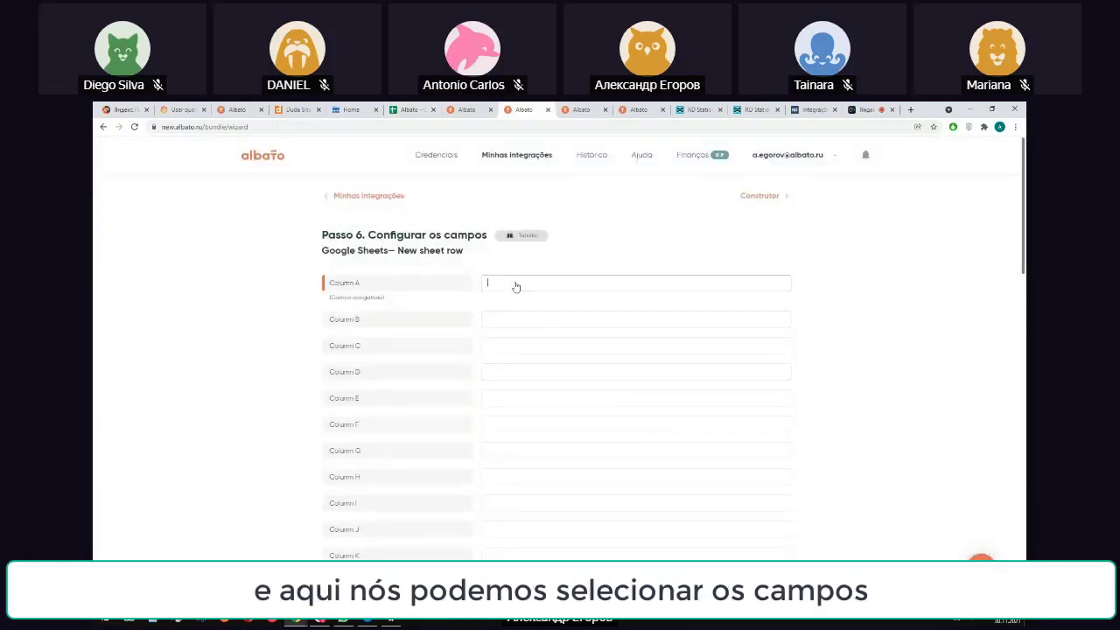
Step: Map Column A to Nome da empresa, Column B to Site da empresa and Column C to Resume, and continue to the duplicate search parameters
left_click(517, 289)
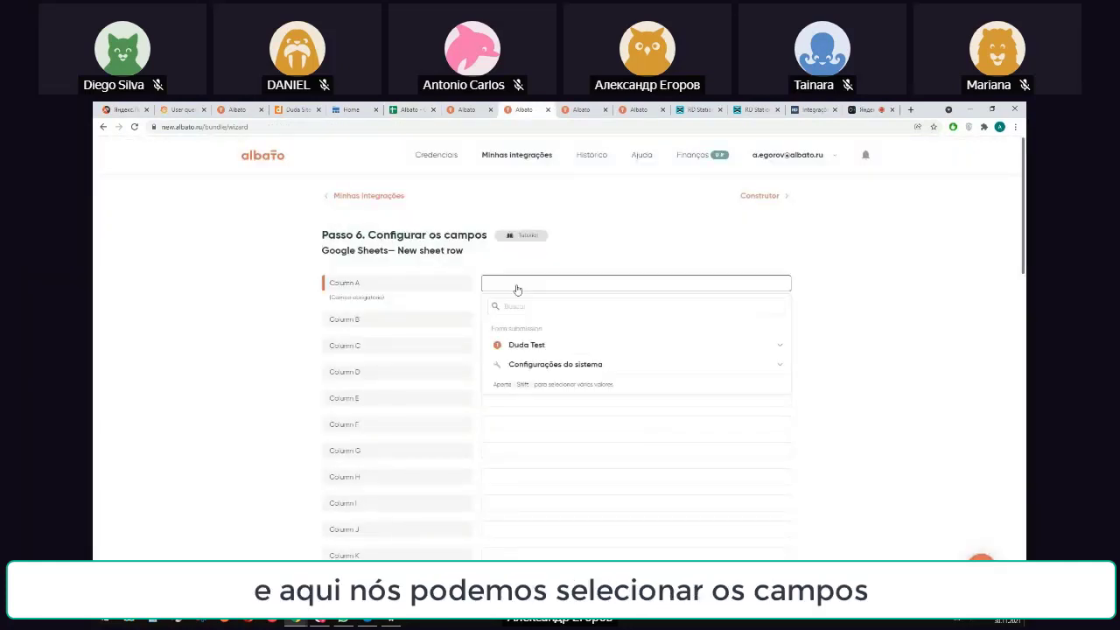
left_click(536, 347)
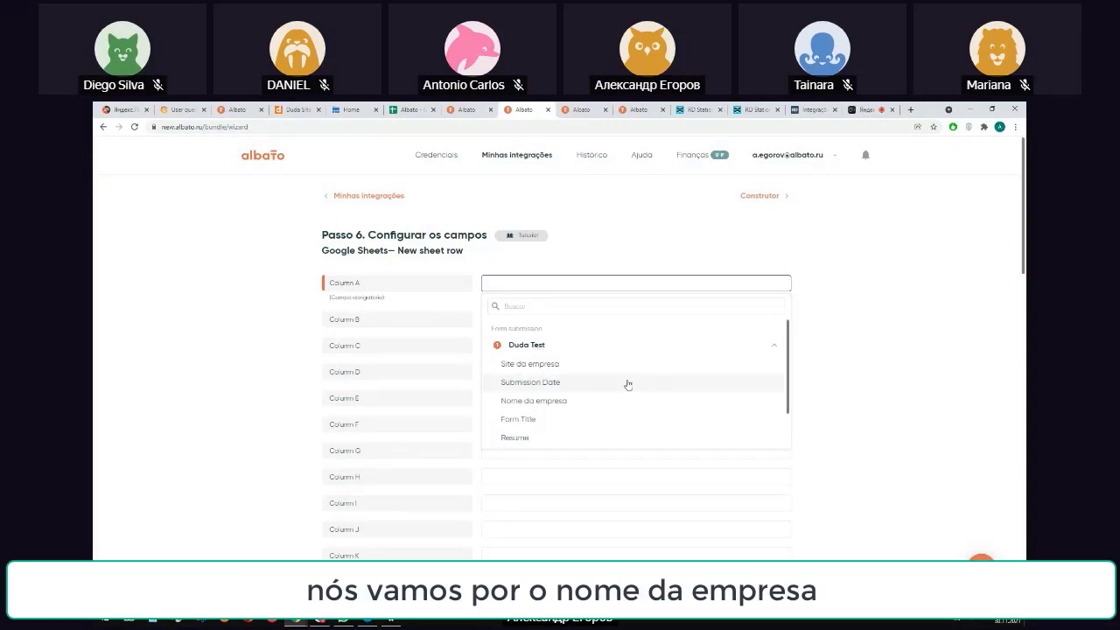
scroll(628, 384, "down", 1)
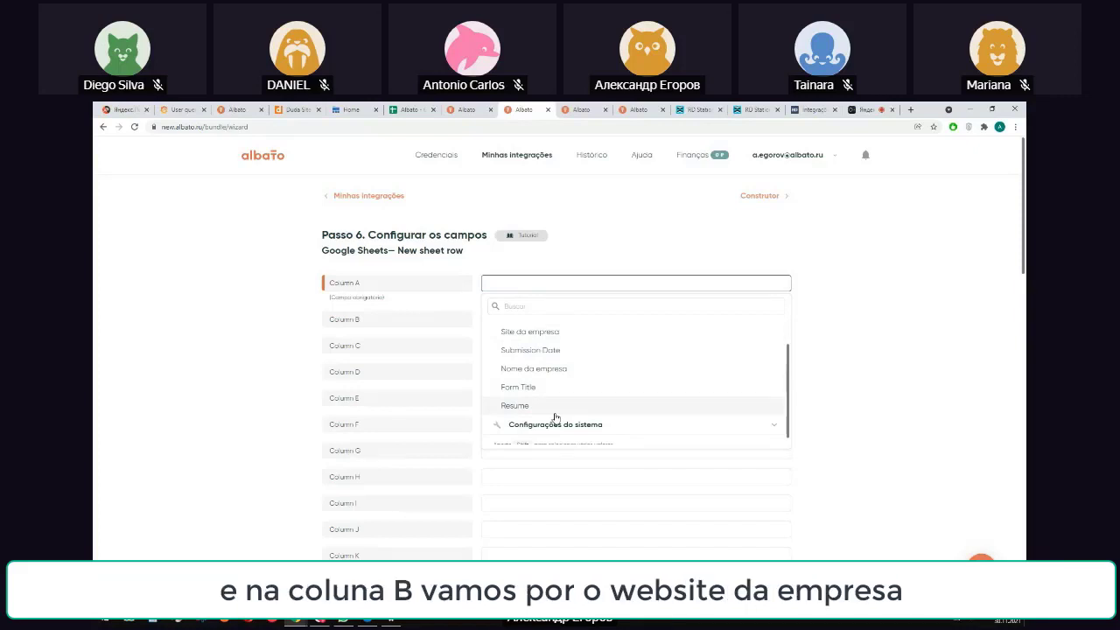
left_click(555, 367)
left_click(515, 329)
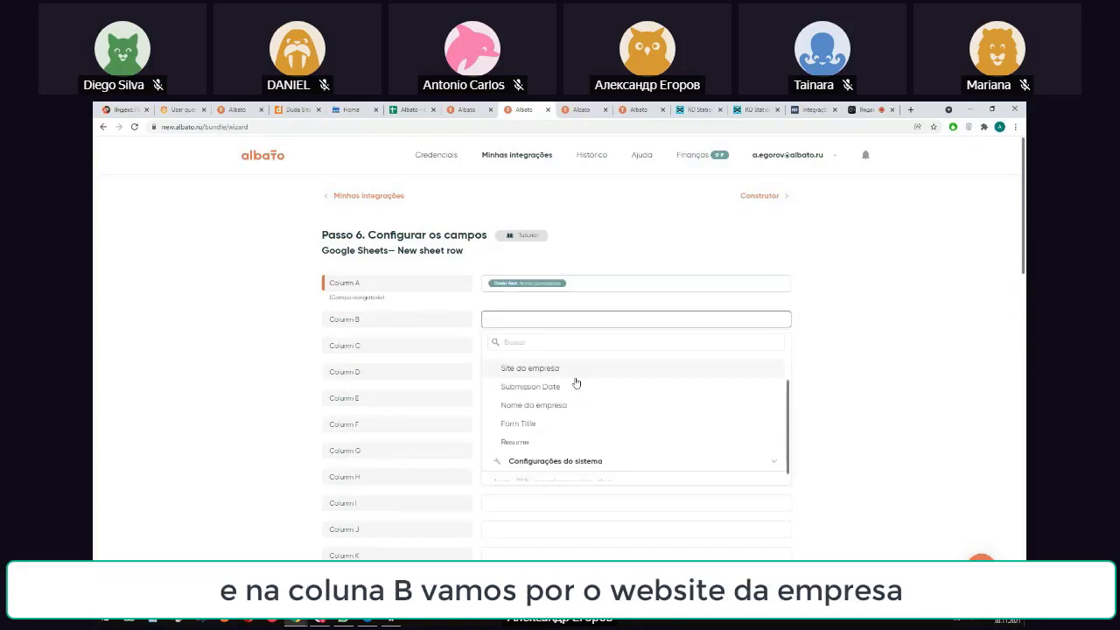
left_click(542, 400)
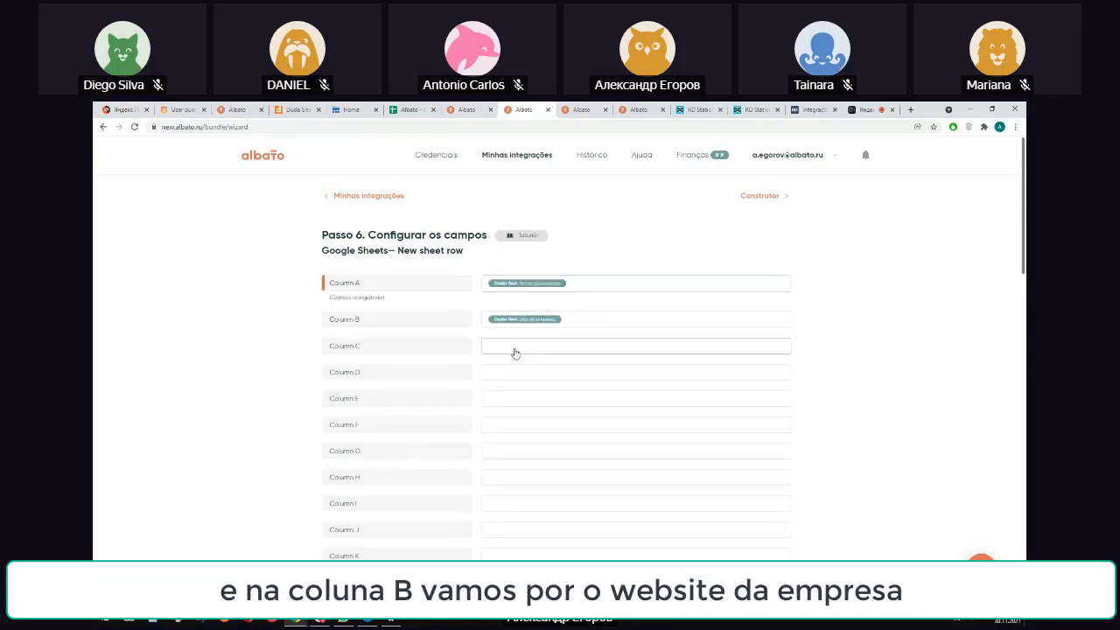
left_click(515, 350)
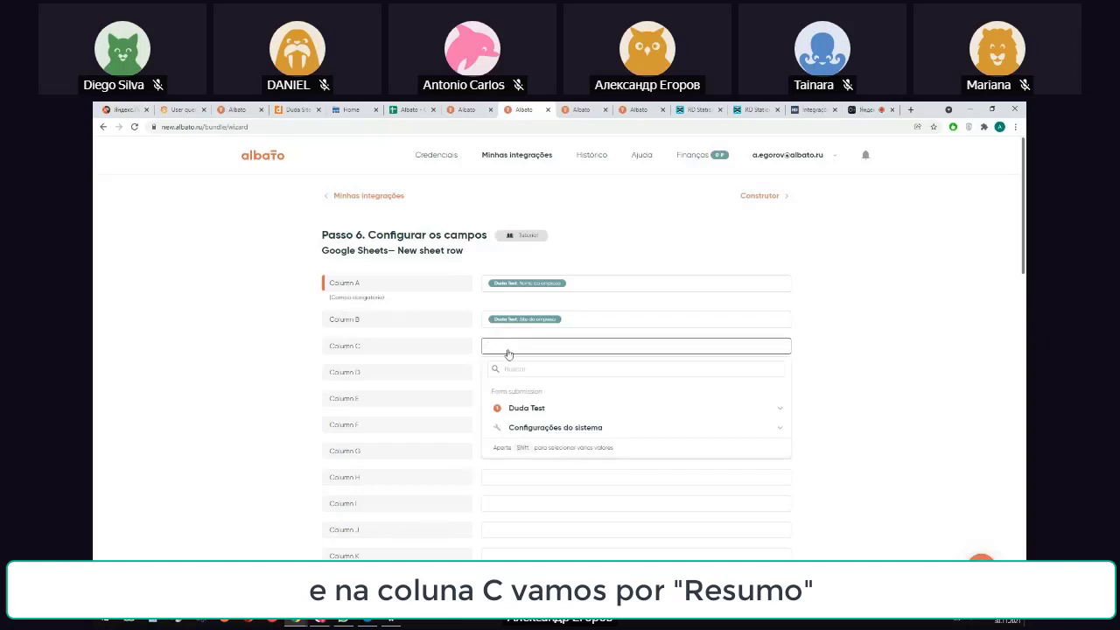
left_click(537, 409)
left_click(554, 469)
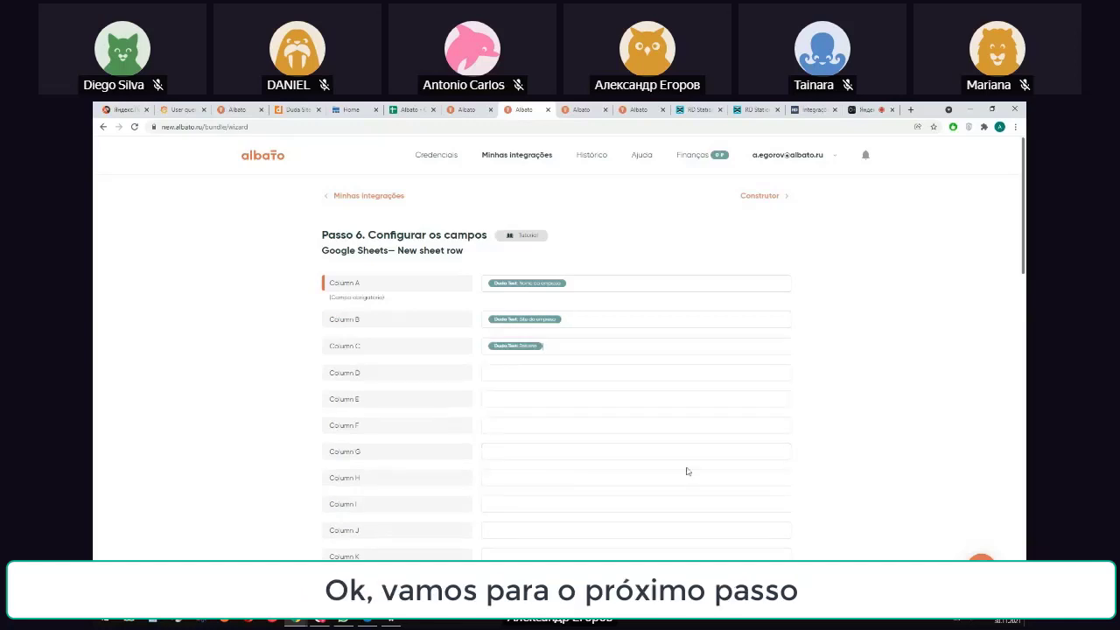
left_click(763, 584)
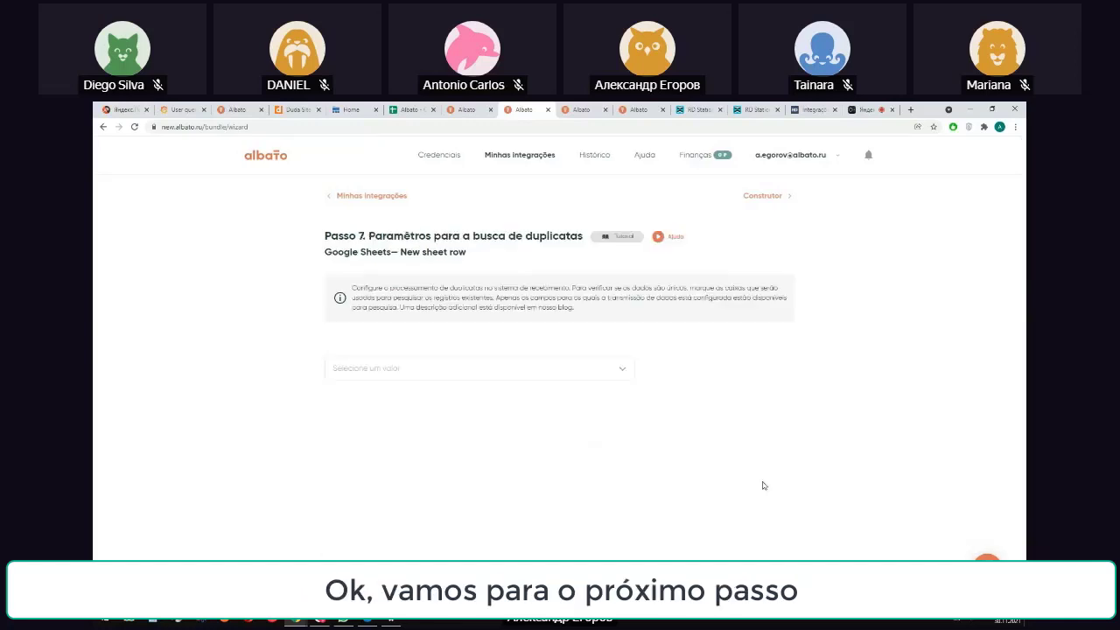
left_click(624, 374)
left_click(569, 395)
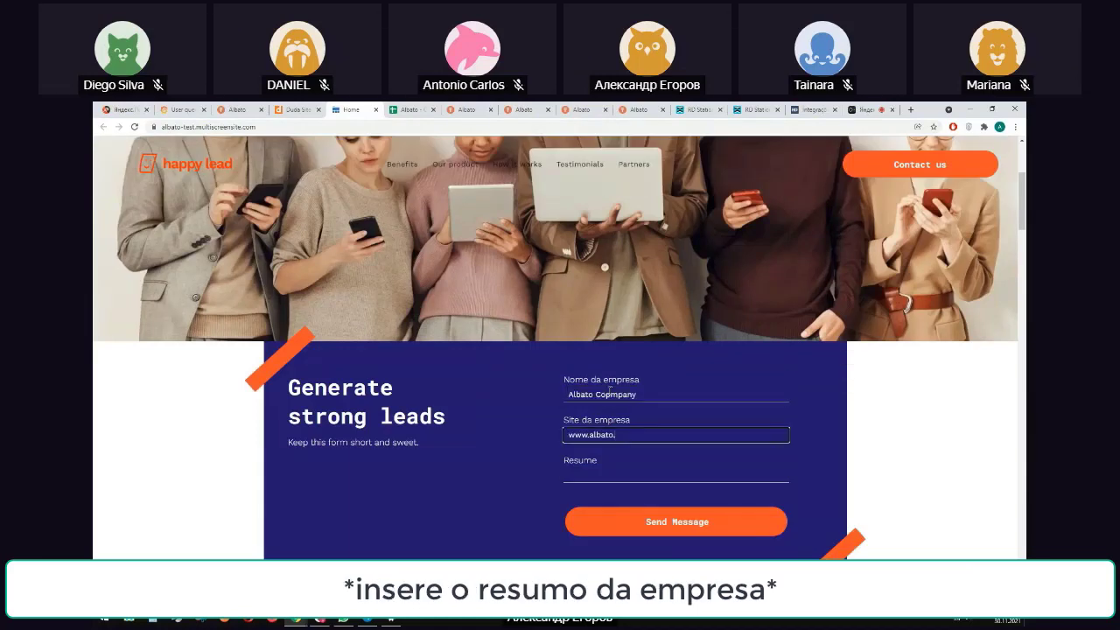
key("Tab")
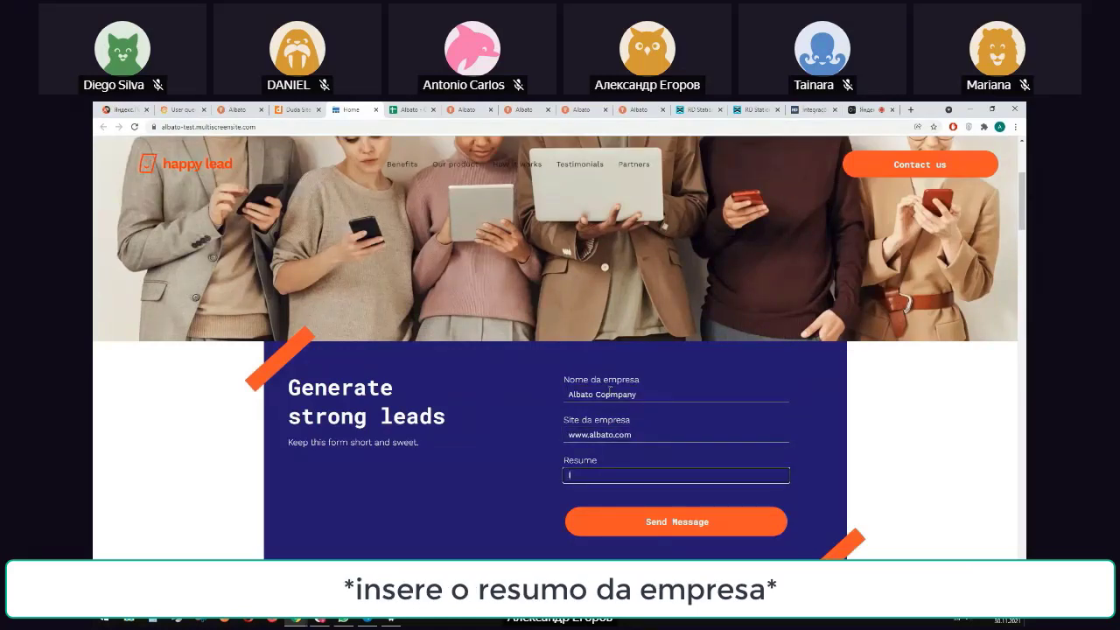
type("Integration Platform")
scroll(676, 526, "down", 1)
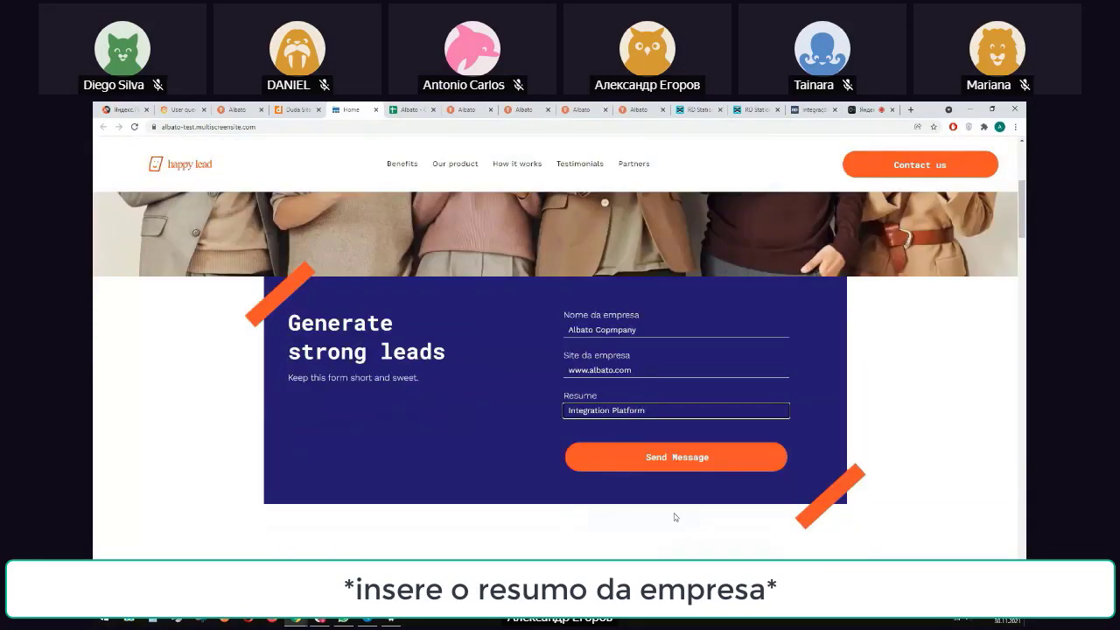
left_click(673, 457)
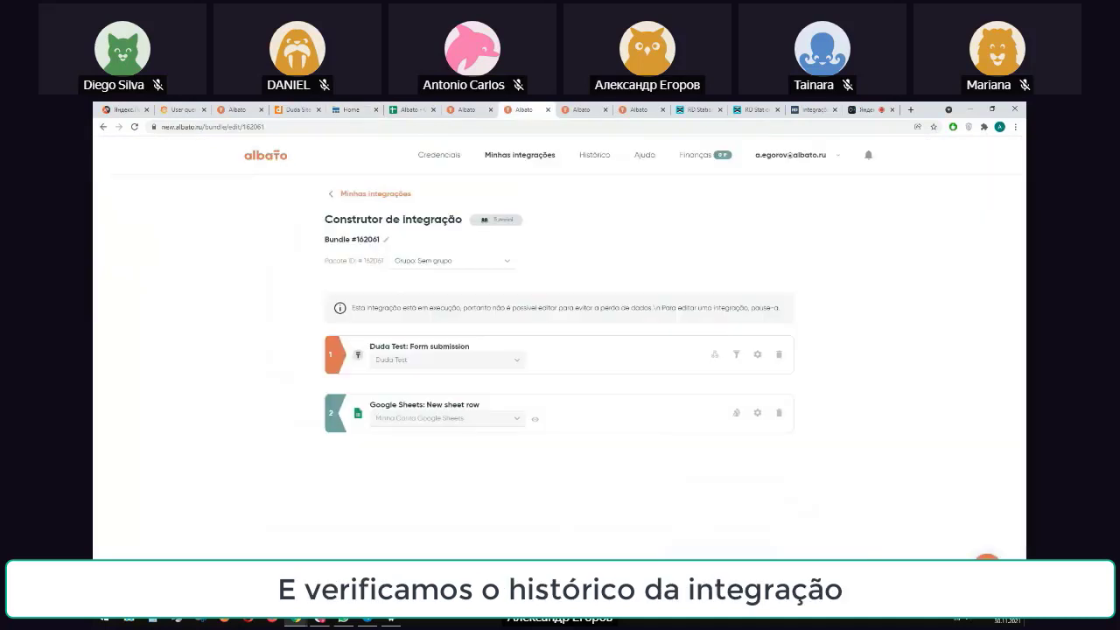
Step: Open the integration's history from Albato and review the column data sent to Google Sheets
middle_click(595, 155)
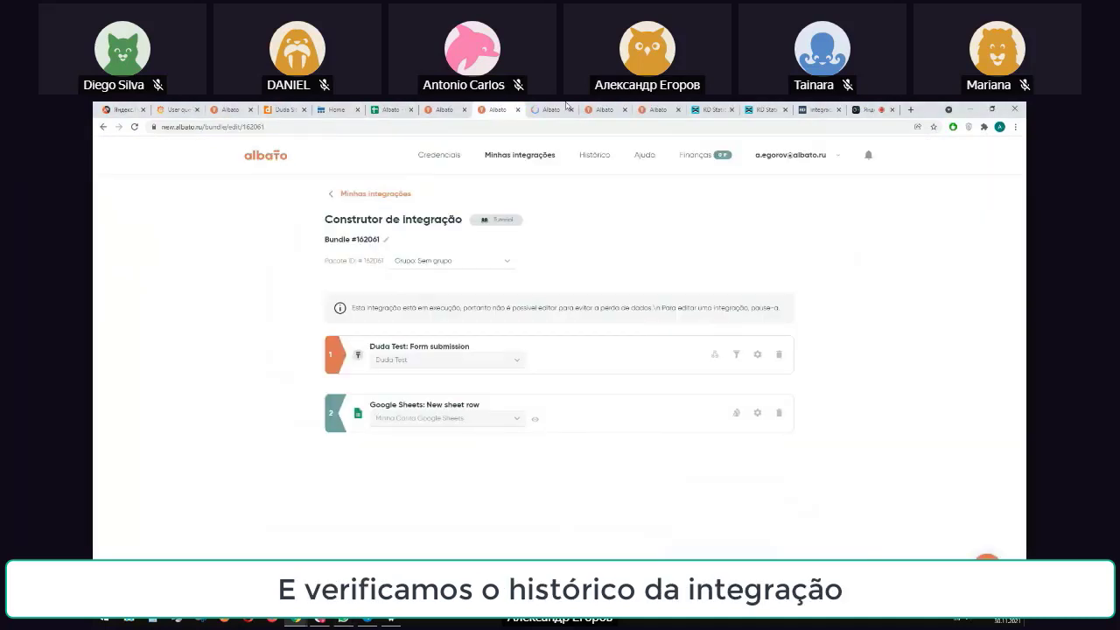
left_click(553, 109)
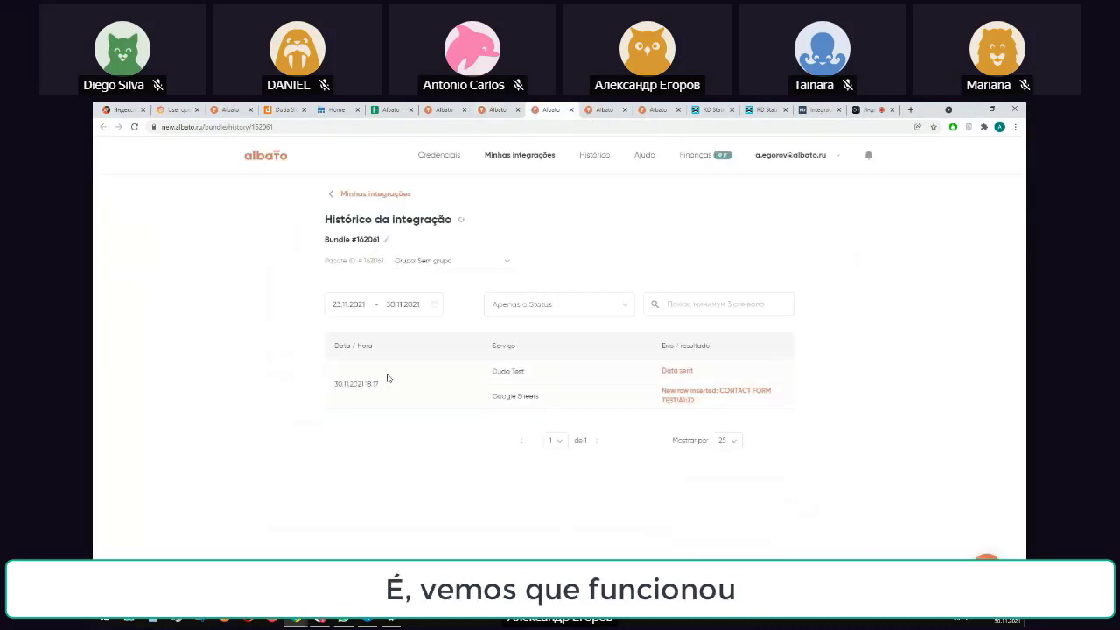
left_click(681, 404)
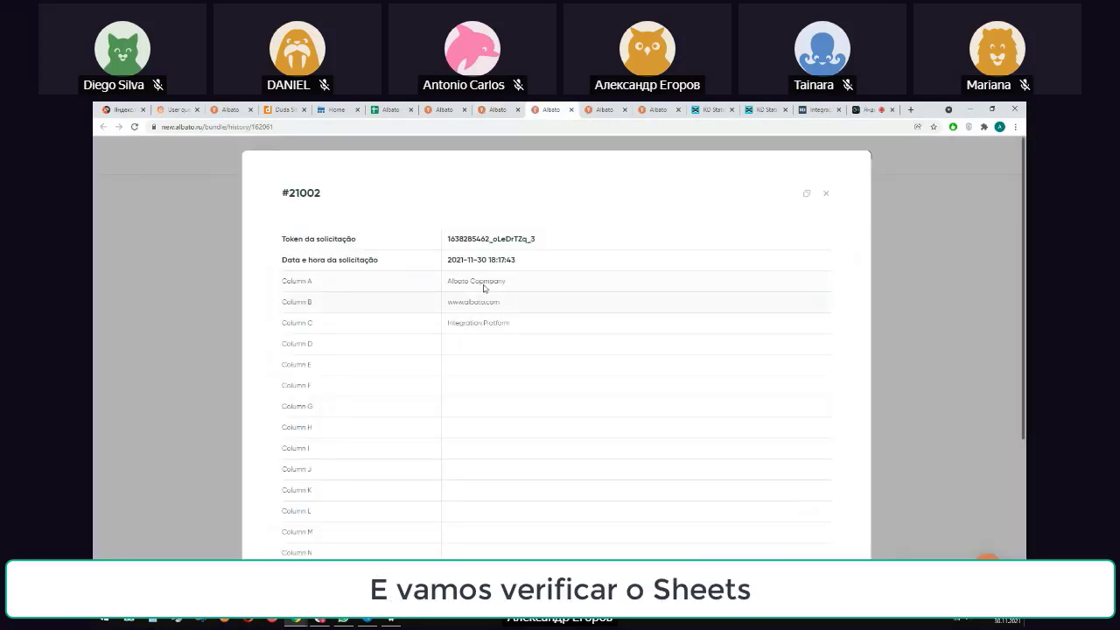
left_click(828, 196)
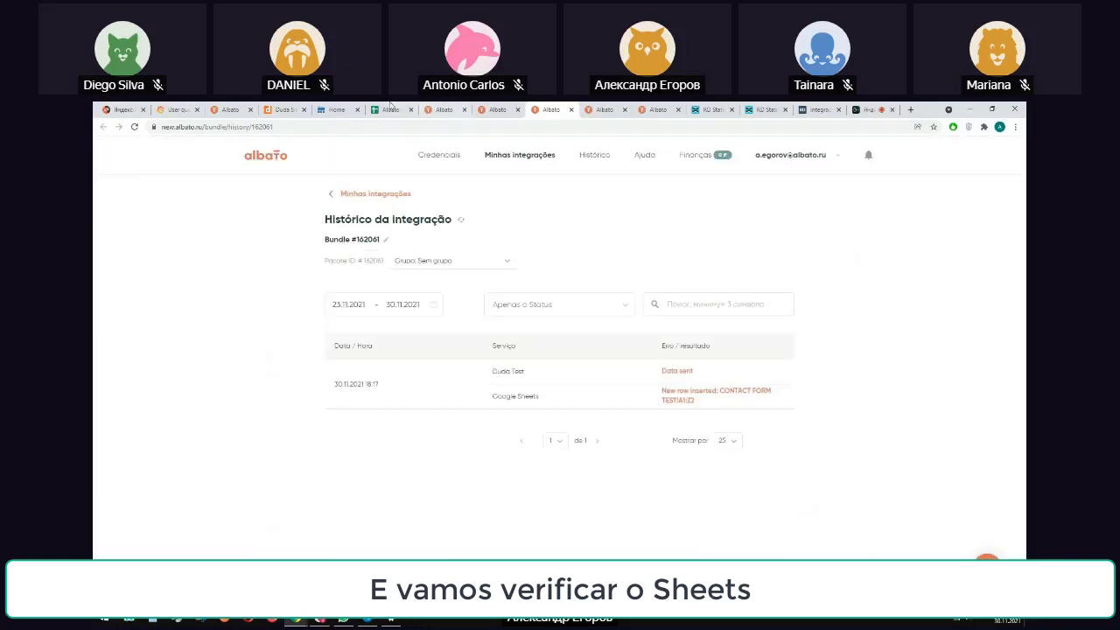
Step: Switch to the Albato spreadsheet in Google Sheets, widen column A and check the inserted row
left_click(389, 109)
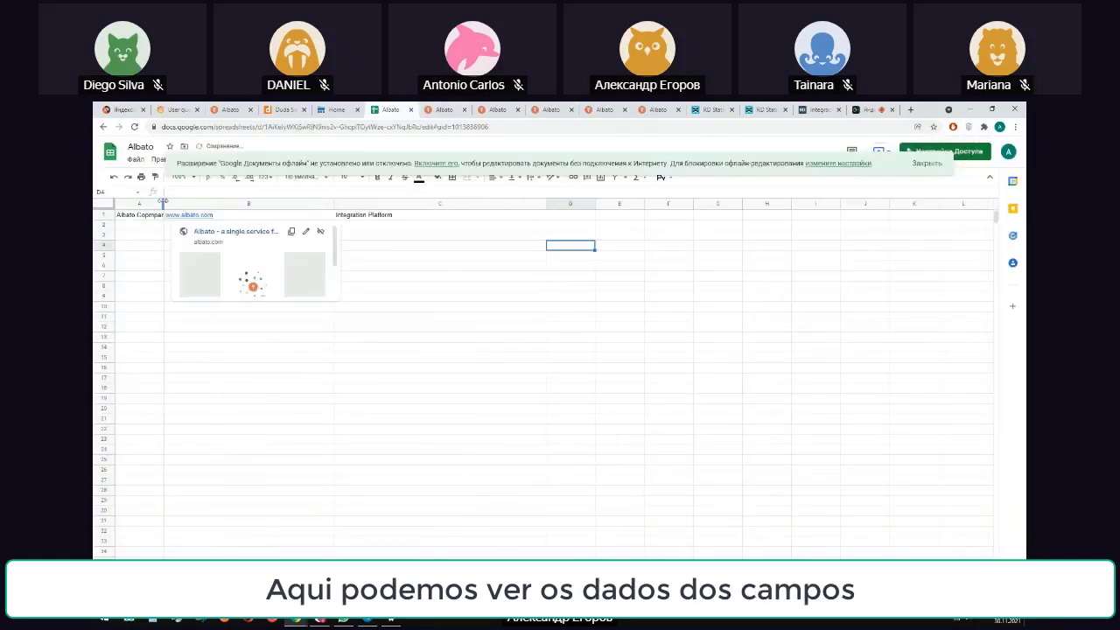
left_click_drag(235, 202, 235, 202)
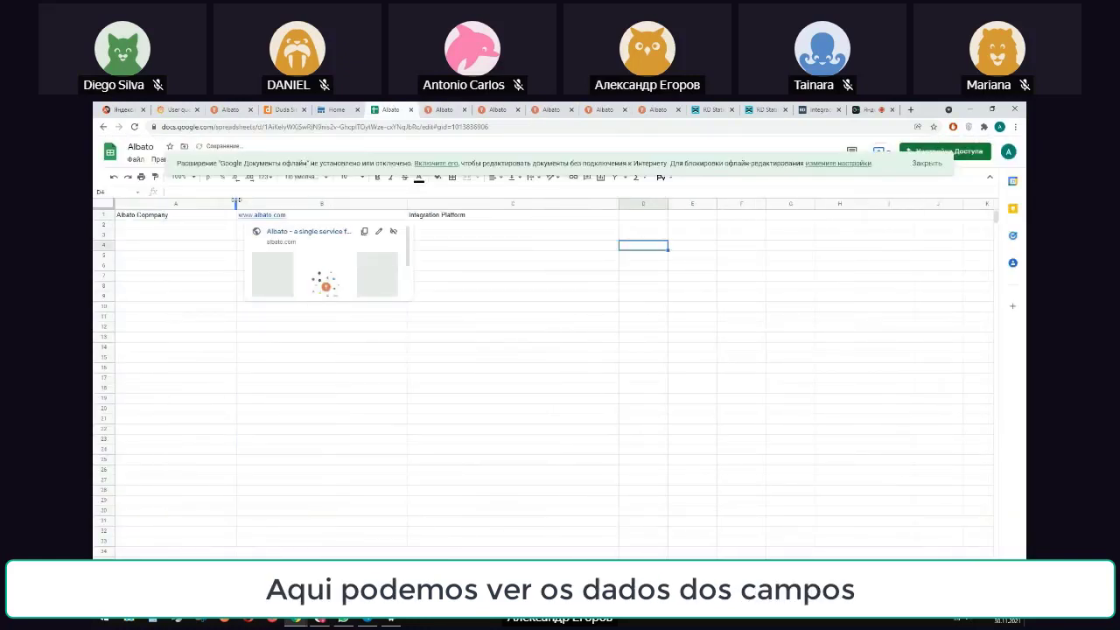
left_click(488, 268)
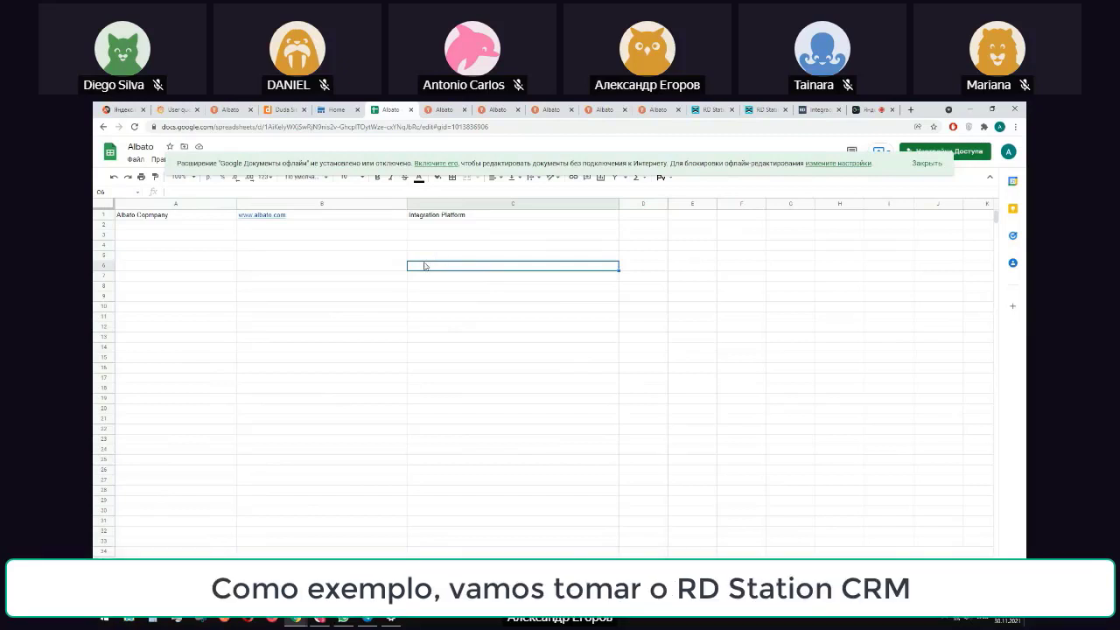
Step: Switch to RD Station CRM and check its opportunities and Empresas/Clientes pages, comparing with the contact form on the live site
left_click(708, 110)
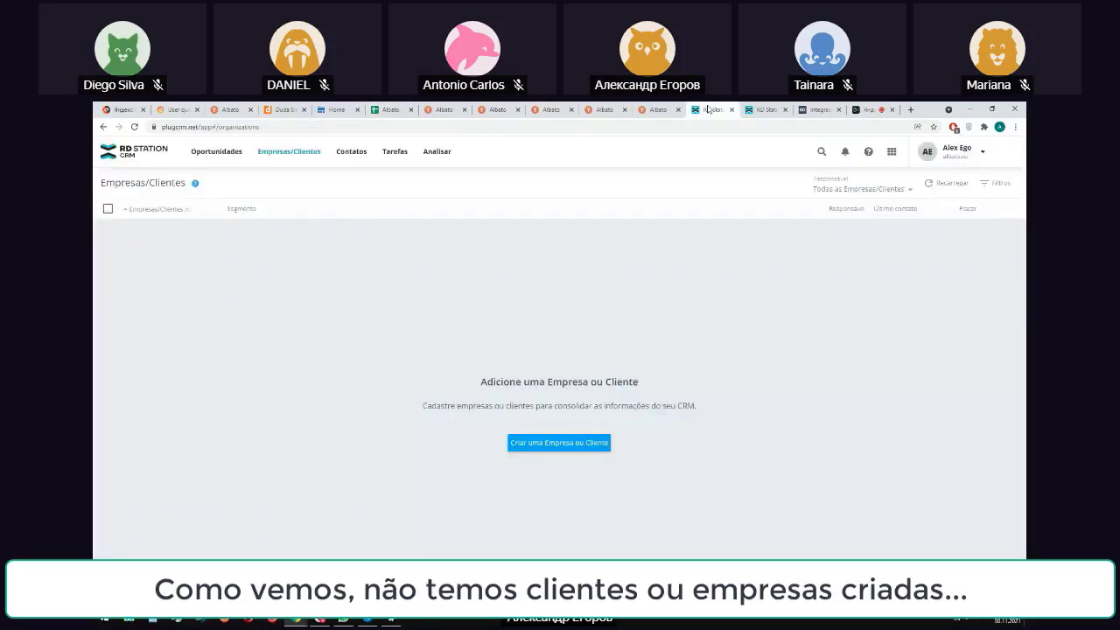
left_click(217, 154)
left_click(280, 153)
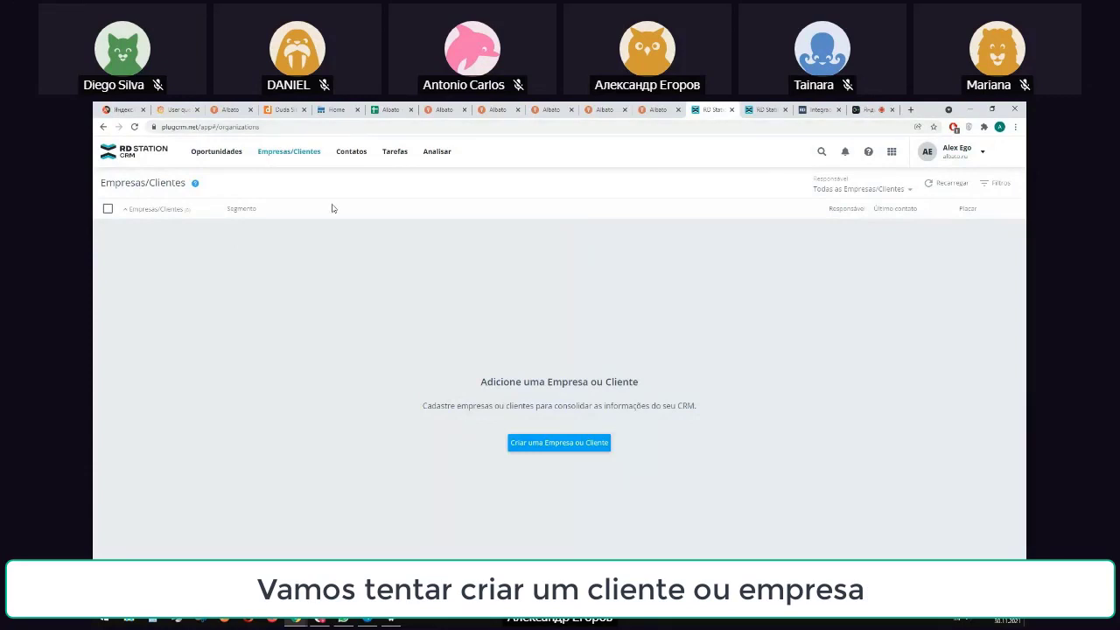
left_click(337, 109)
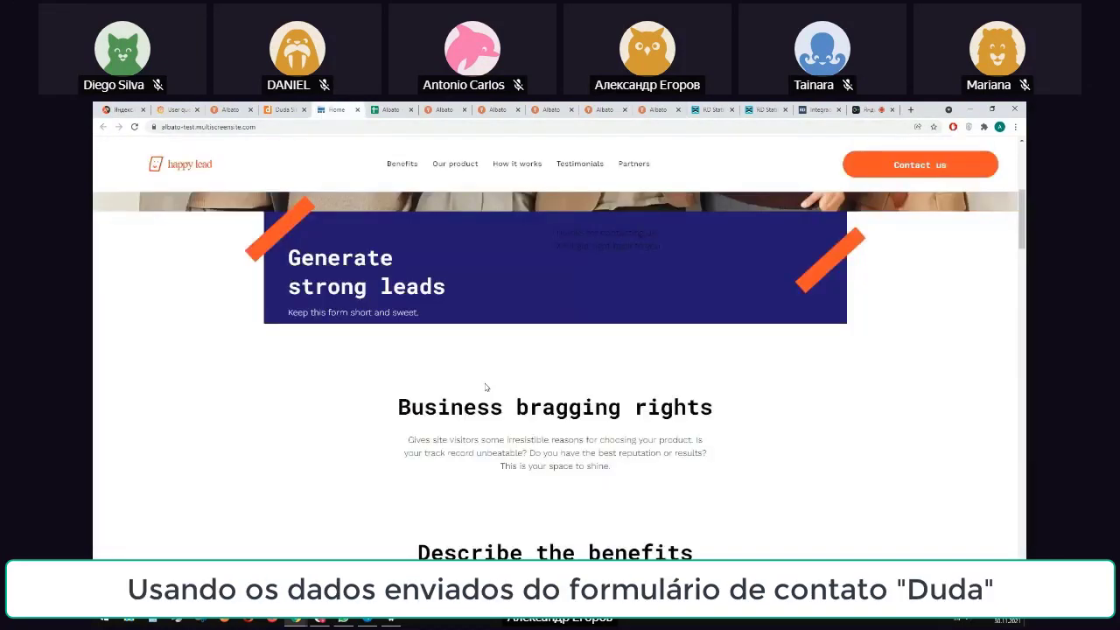
scroll(649, 378, "up", 2)
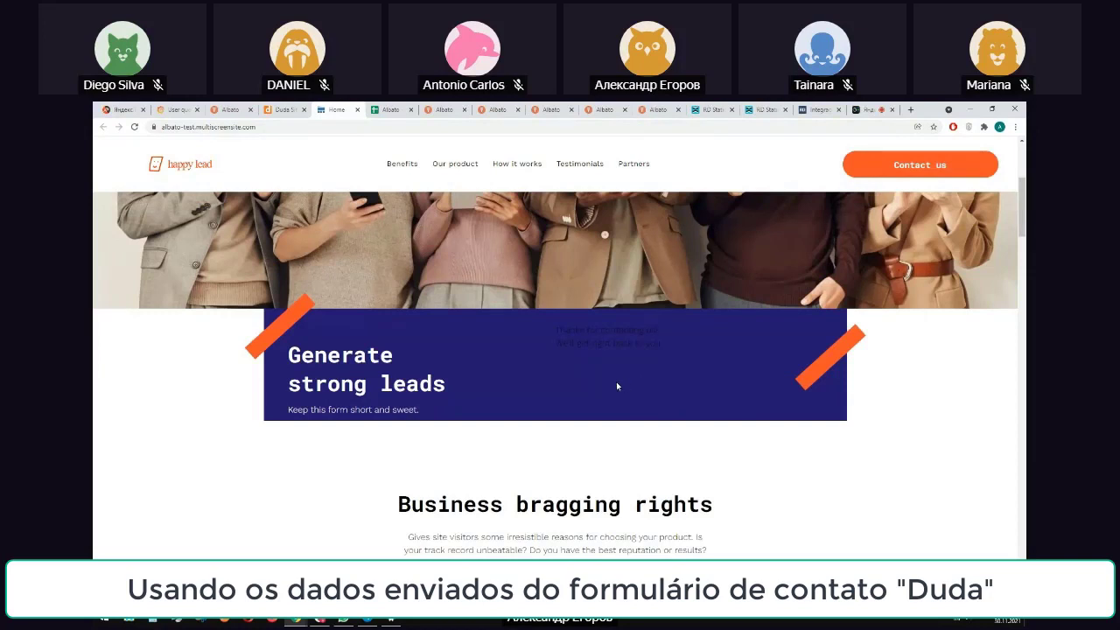
left_click(694, 108)
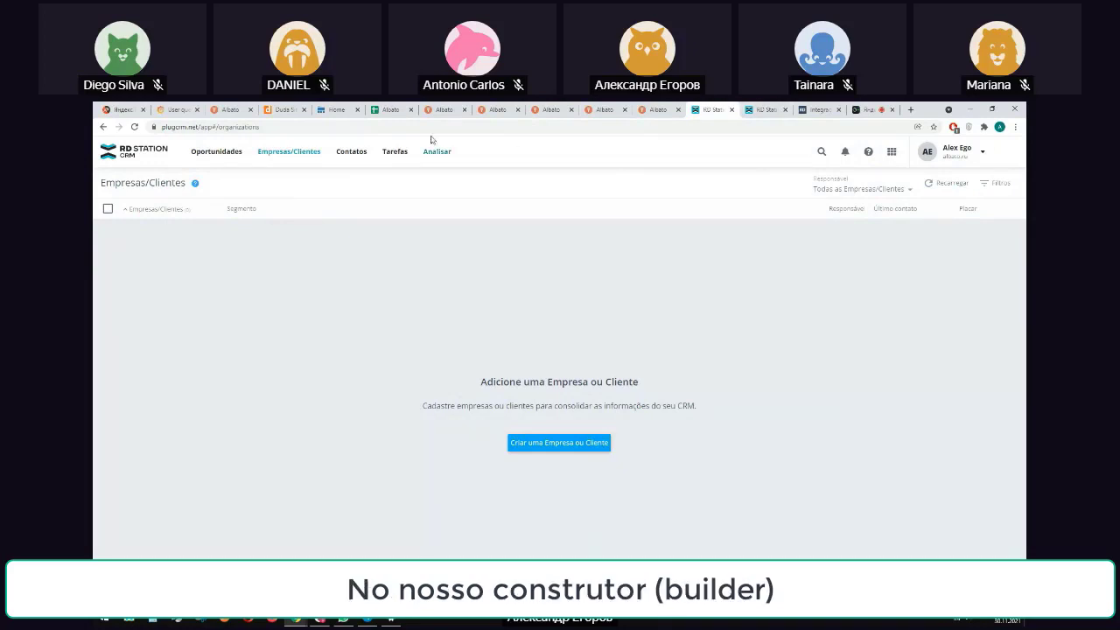
Step: Return to Albato's integration constructor and add a new service named "RD CRM"
left_click(444, 110)
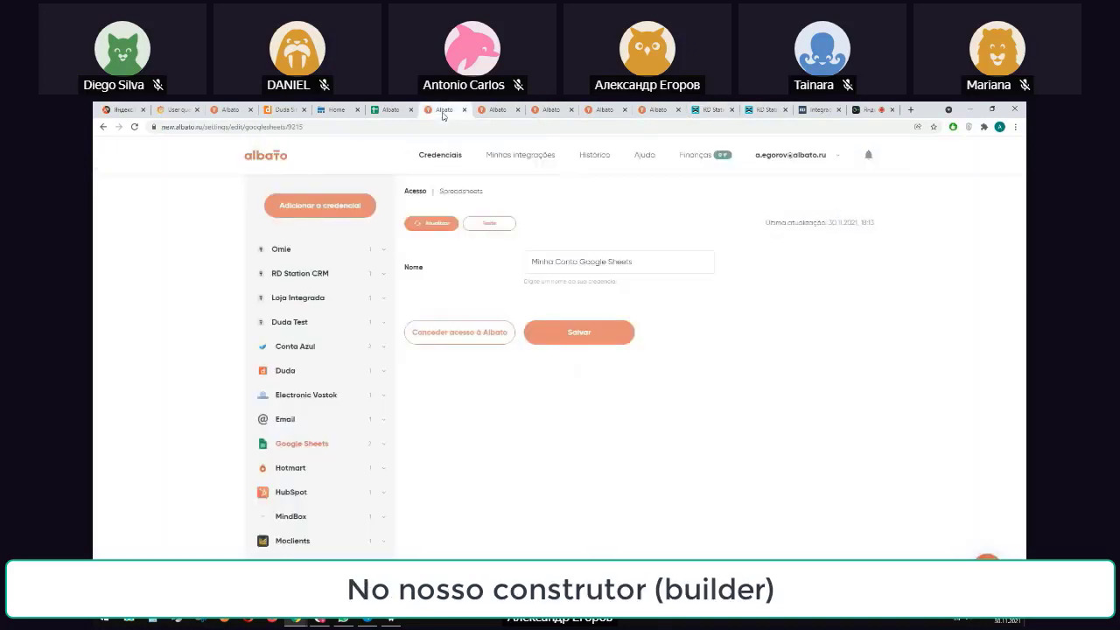
left_click(542, 110)
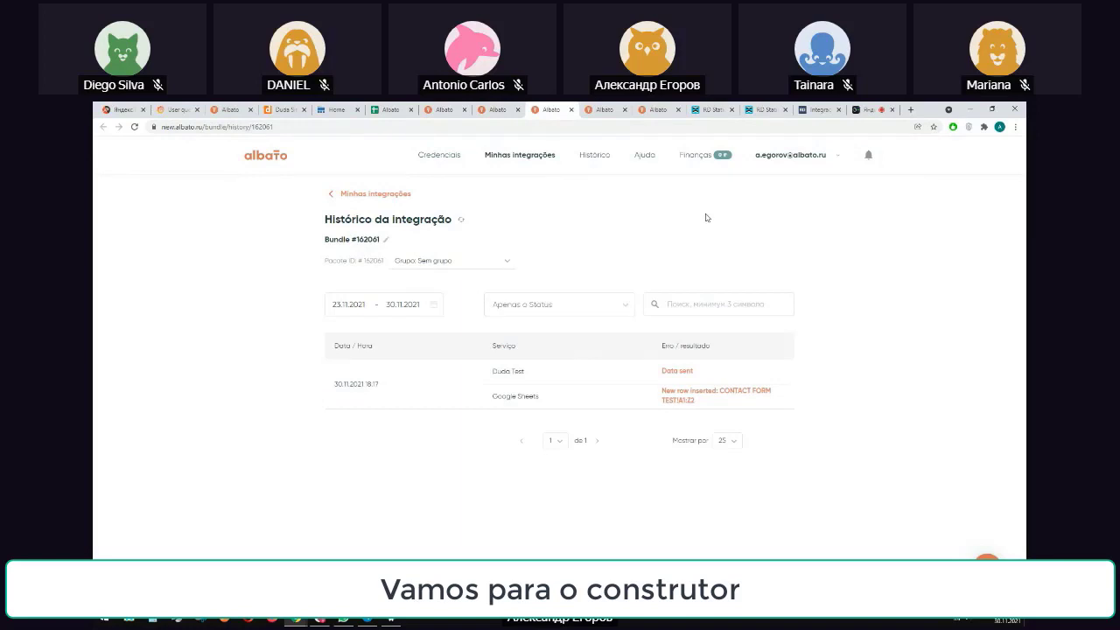
mouse_move(791, 155)
left_click(785, 211)
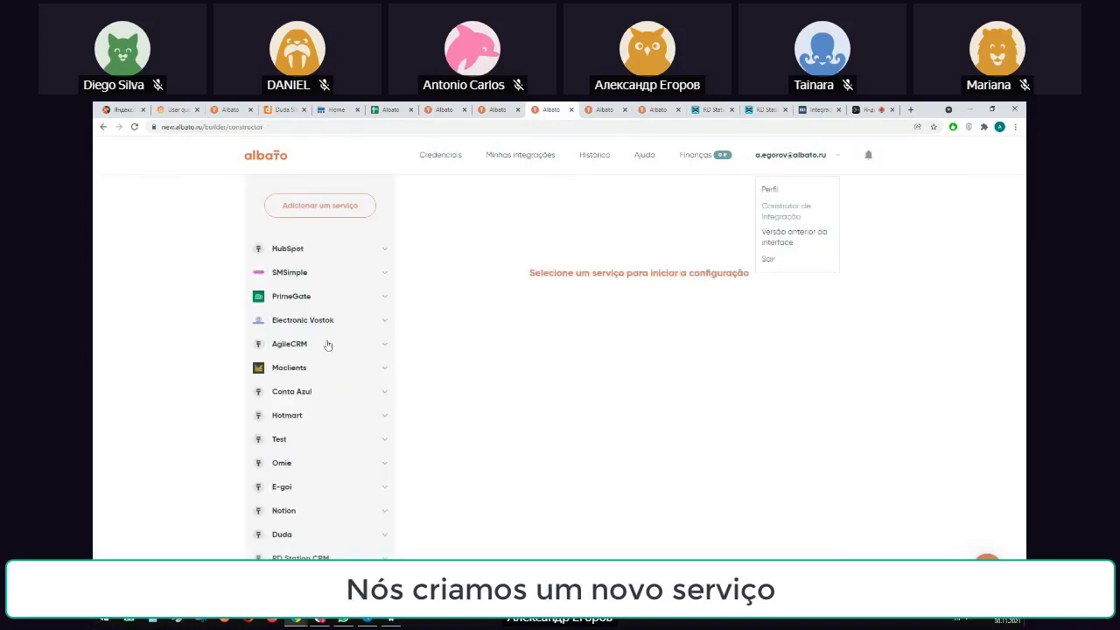
left_click(320, 204)
left_click(485, 356)
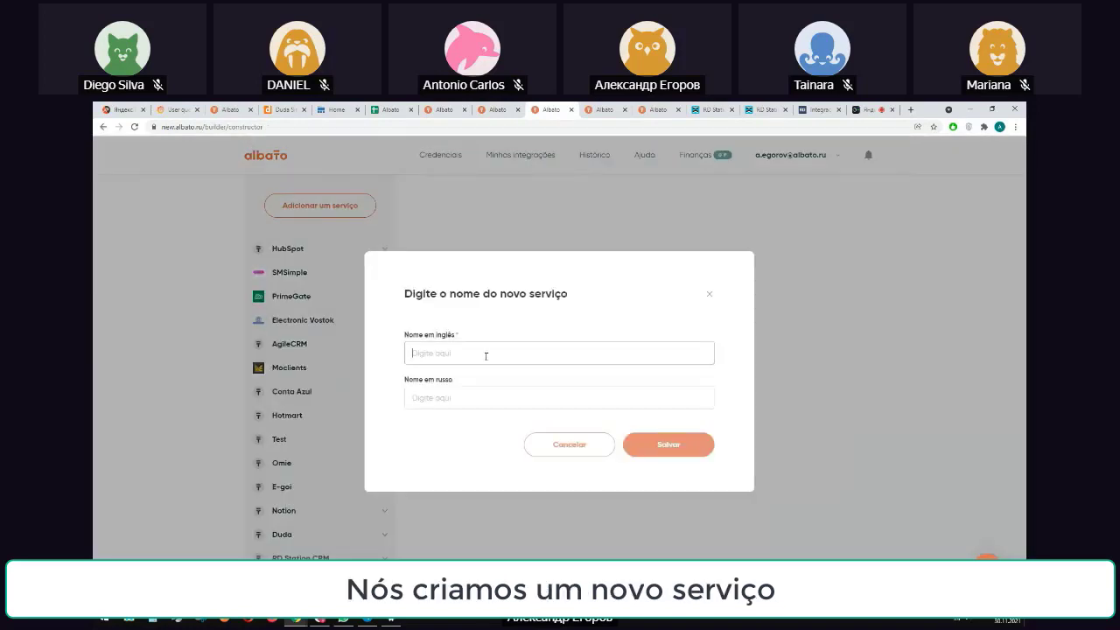
type("RD ")
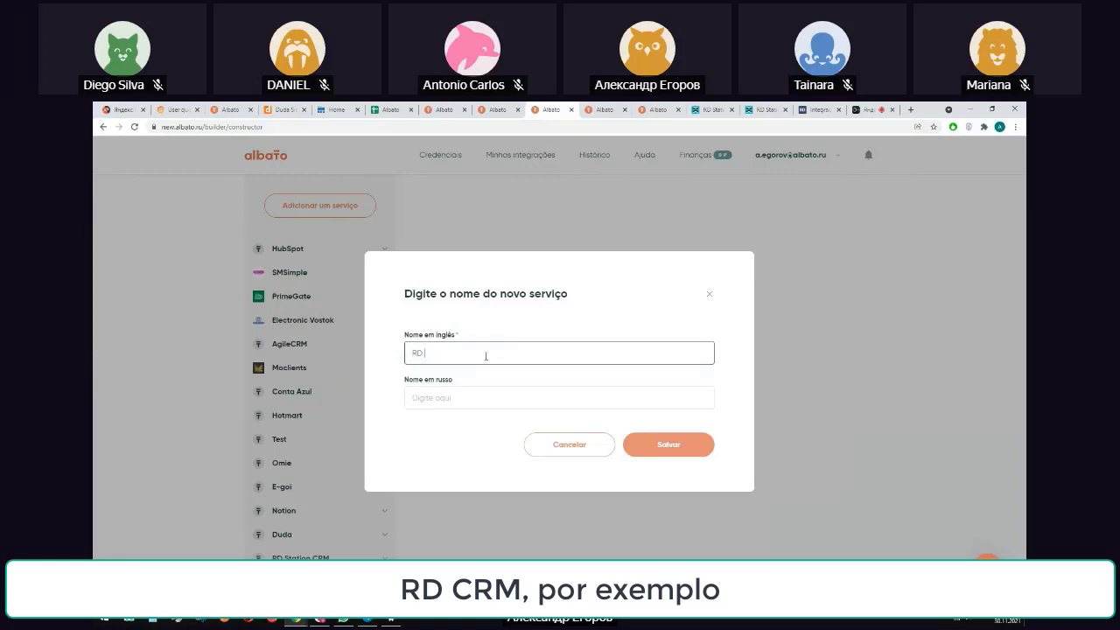
type("CRM")
left_click_drag(486, 356, 356, 353)
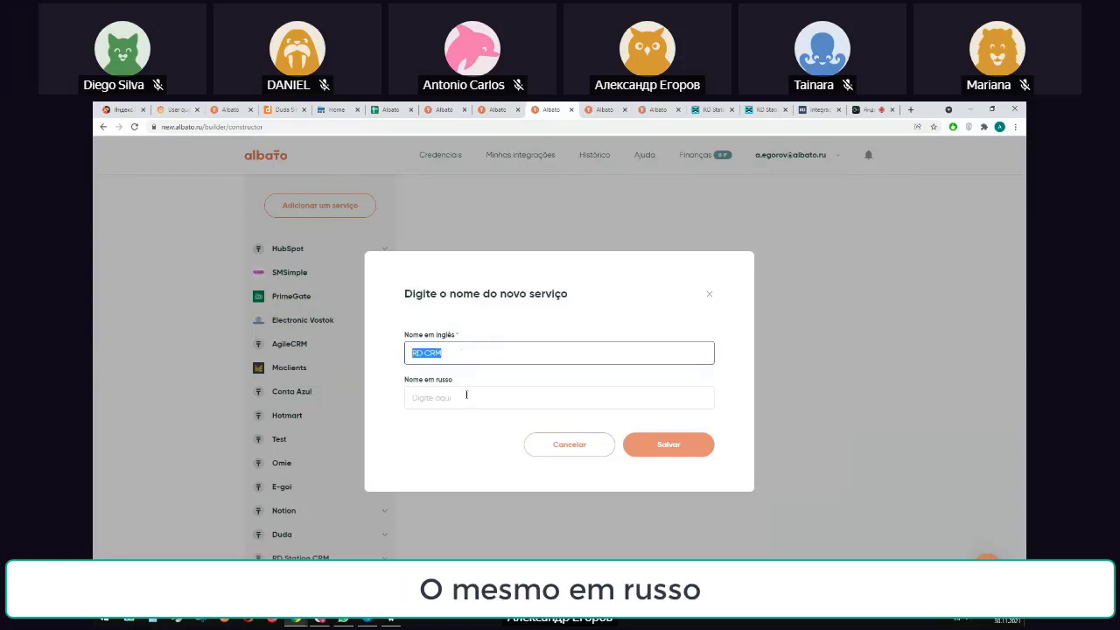
left_click(672, 447)
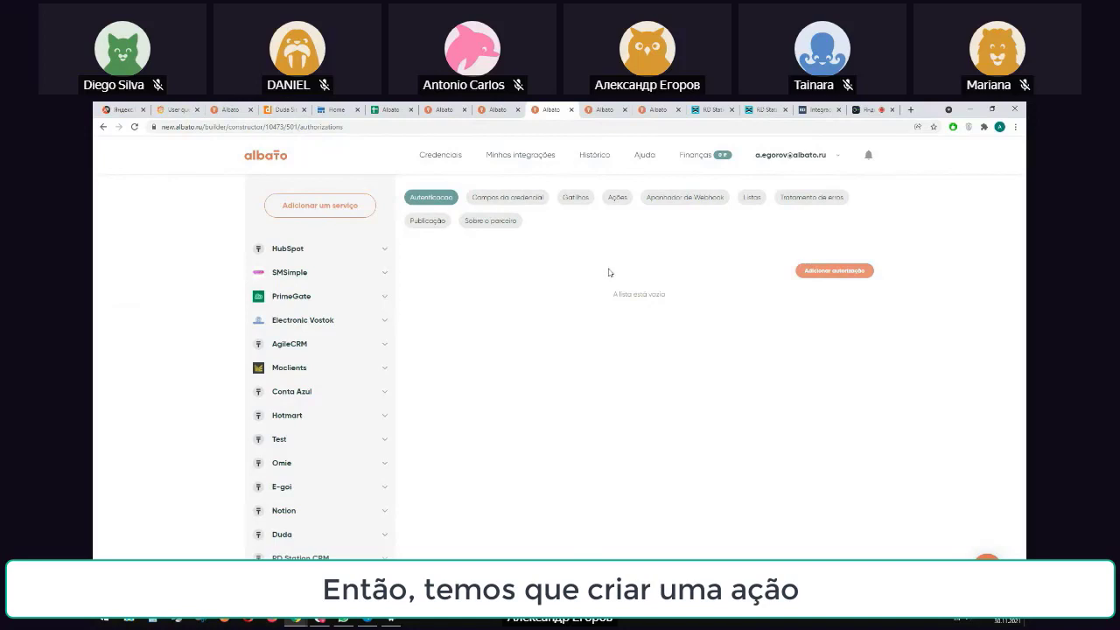
Step: Open the RD CRM service's actions, then switch to the RD Station API documentation and examine the token requirement for creating Empresas
left_click(617, 197)
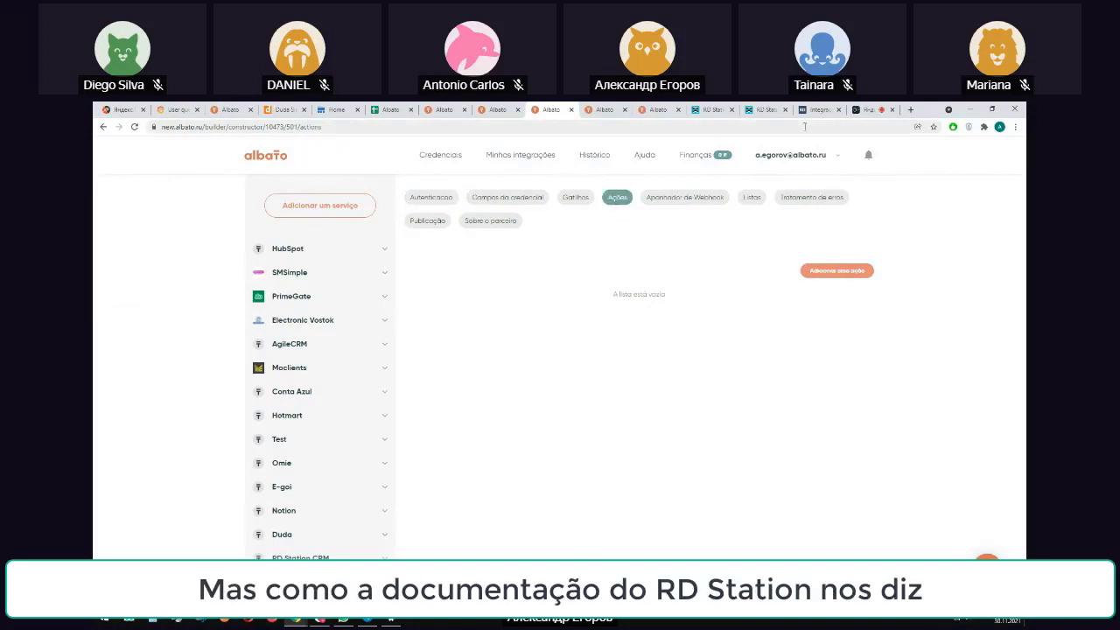
left_click(771, 127)
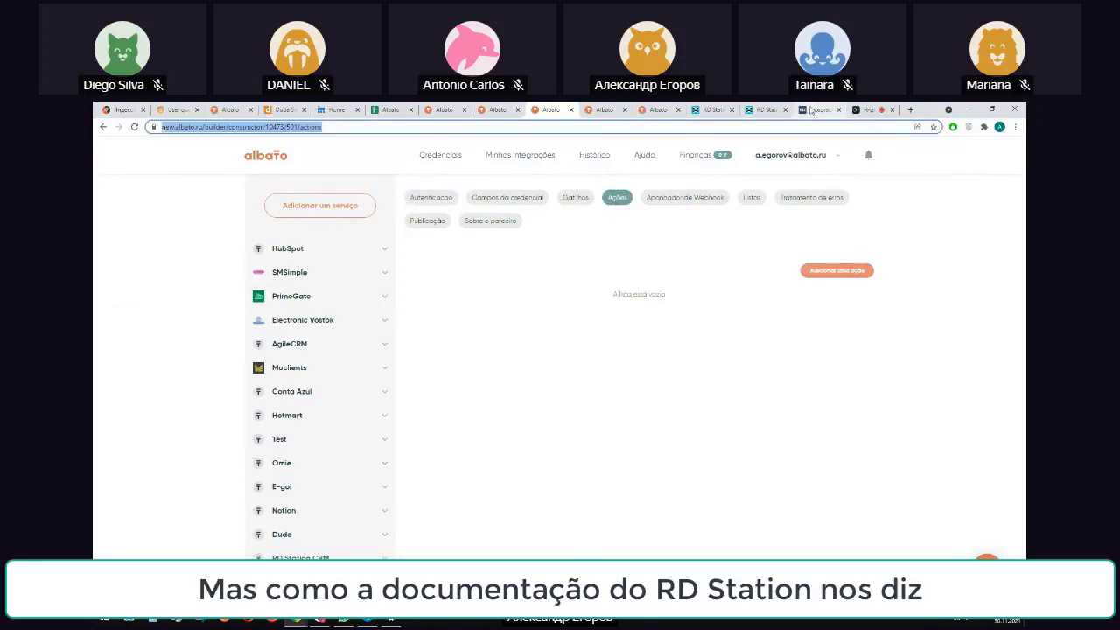
left_click(812, 111)
scroll(258, 450, "up", 15)
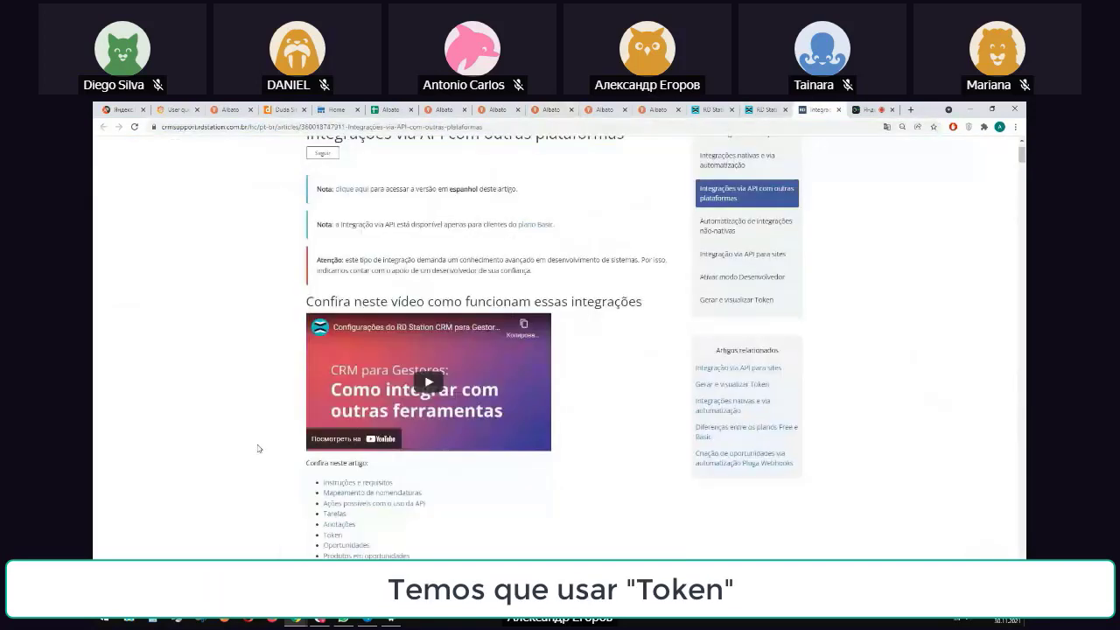
scroll(335, 370, "down", 3)
scroll(334, 370, "down", 15)
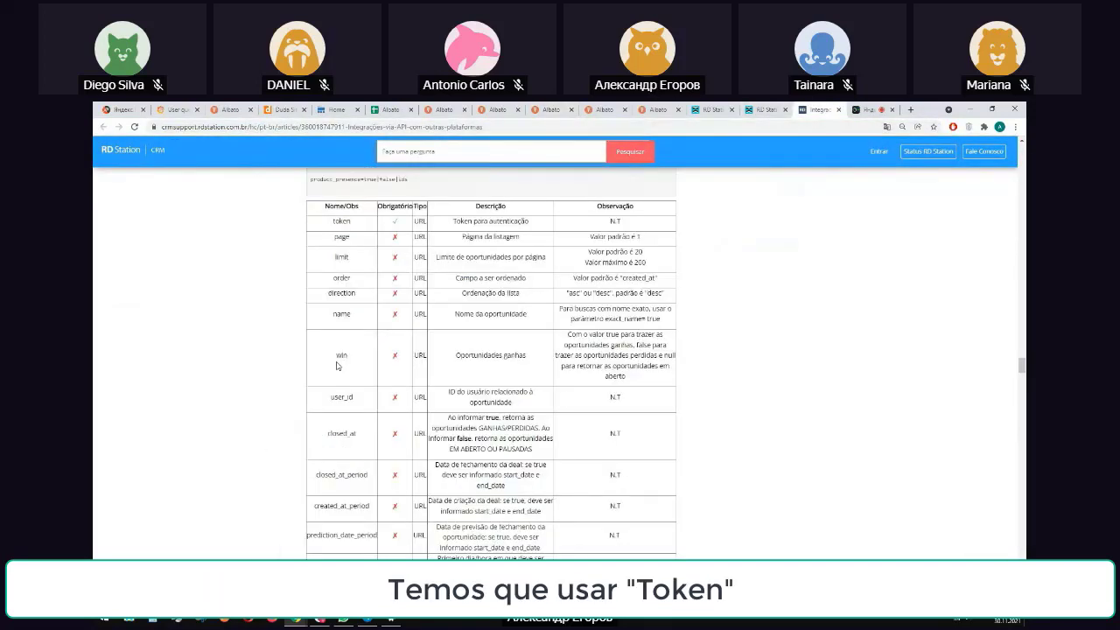
scroll(338, 366, "down", 10)
double_click(354, 285)
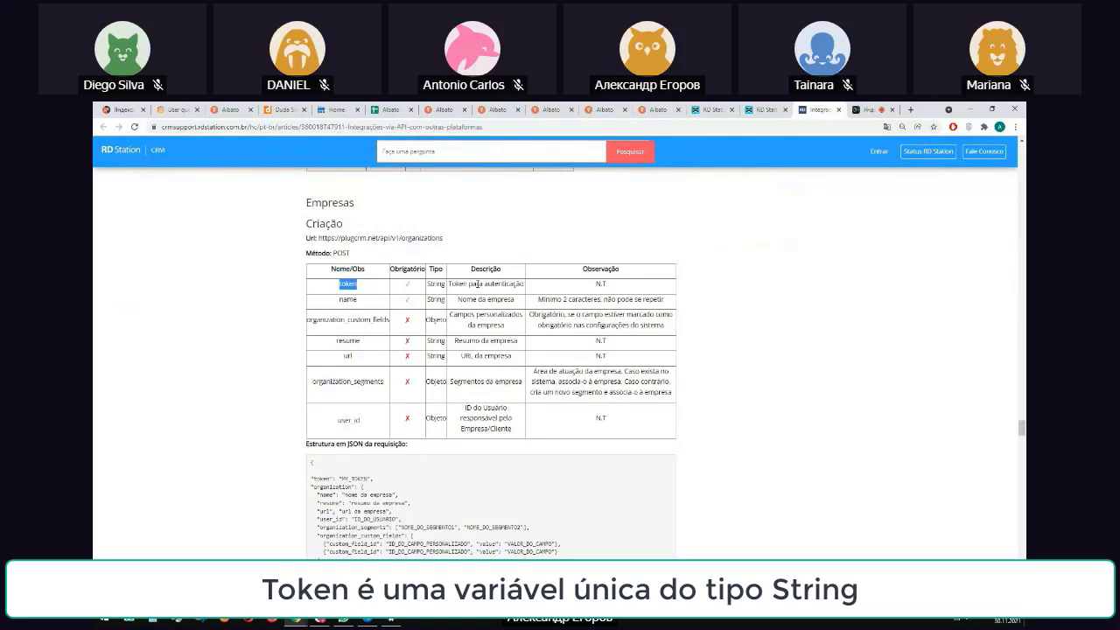
left_click_drag(448, 285, 544, 287)
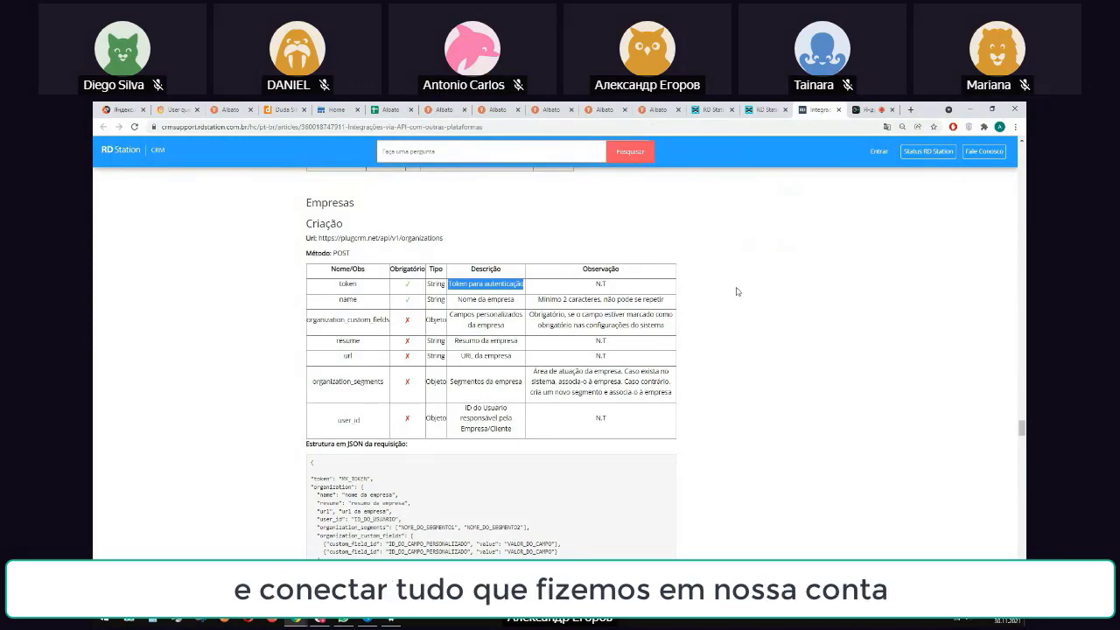
Step: Switch to the RD Station CRM profile page and select the instance token
left_click(759, 110)
double_click(572, 362)
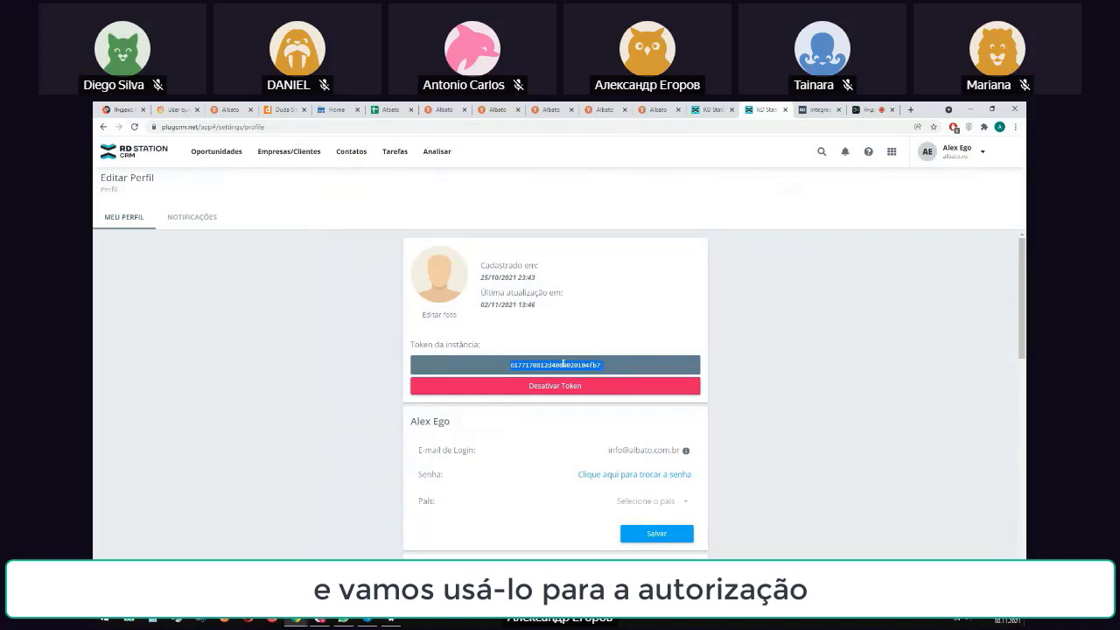
left_click(568, 373)
double_click(569, 364)
Step: Return to Albato and add an authentication named "My Auth" with type Personalizado and method Manualmente
left_click(552, 110)
left_click(439, 201)
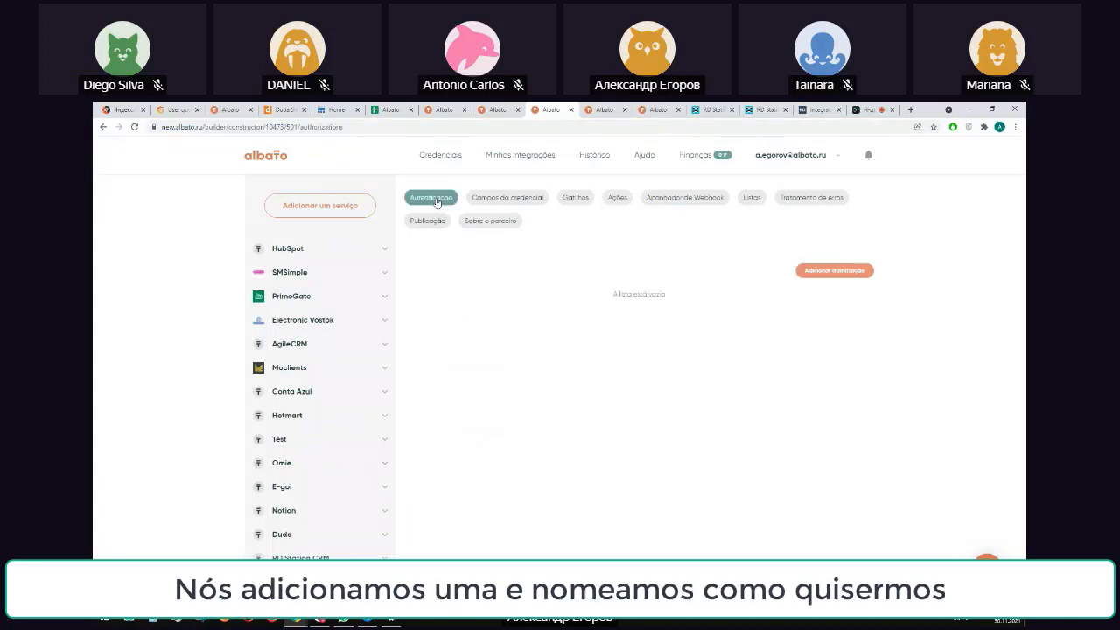
left_click(840, 270)
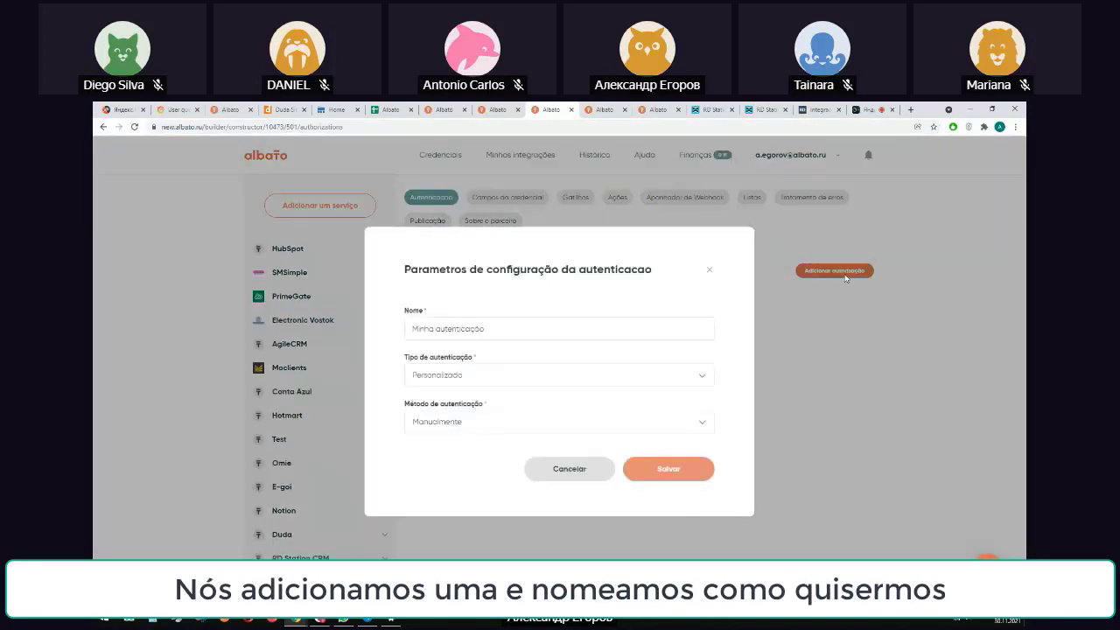
left_click(508, 328)
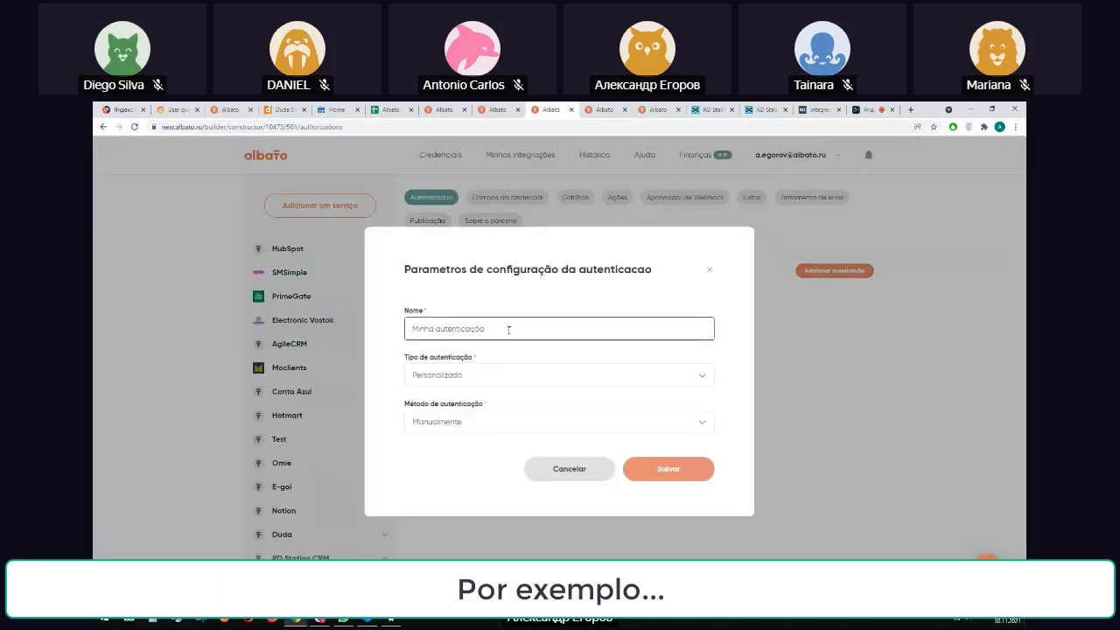
type("My Auth")
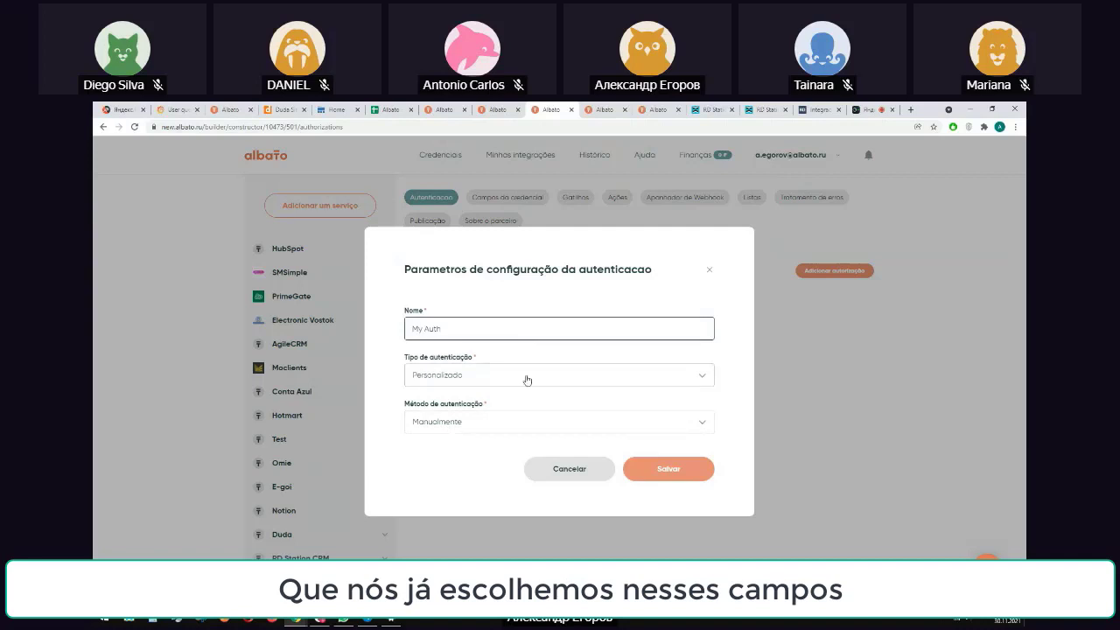
left_click(674, 470)
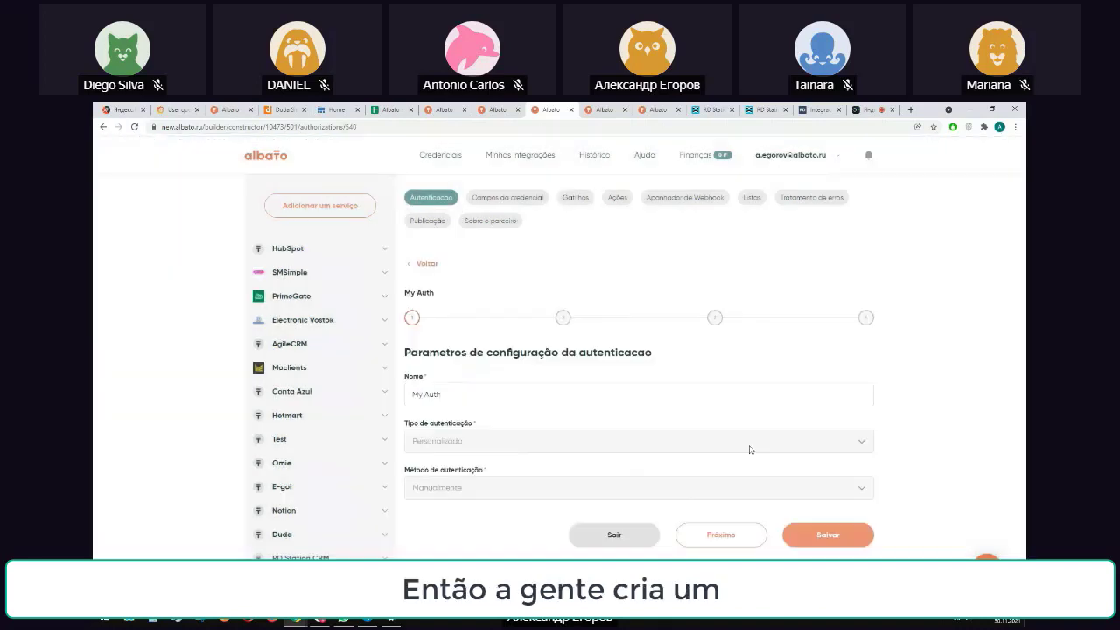
Step: Start a new authentication field for My Auth and check the token key in the RD Station documentation's JSON request structure
left_click(720, 535)
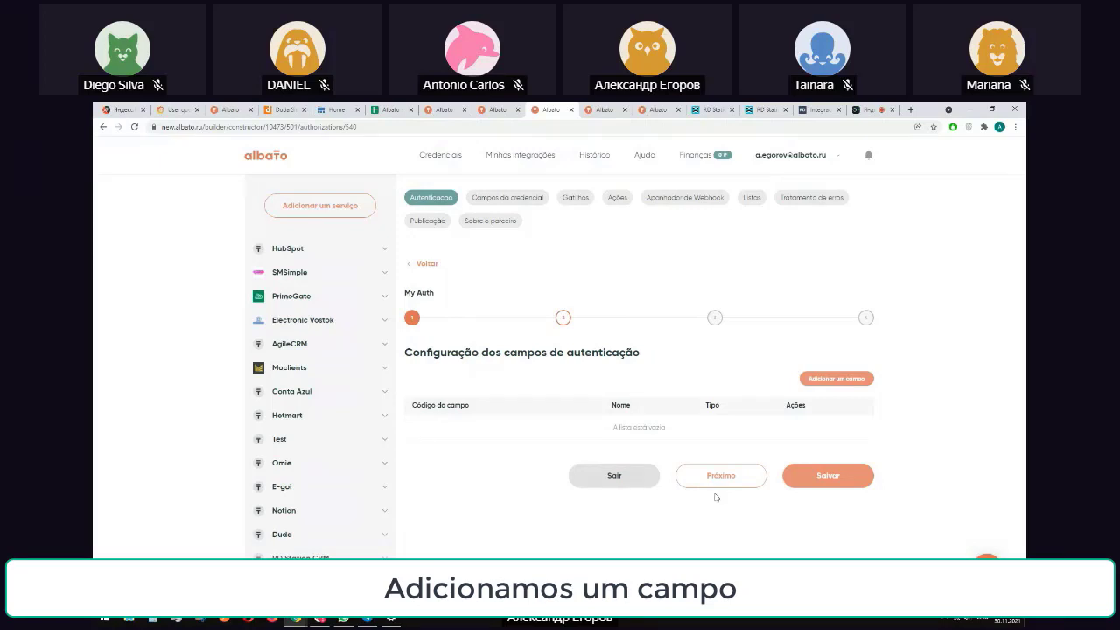
left_click(837, 379)
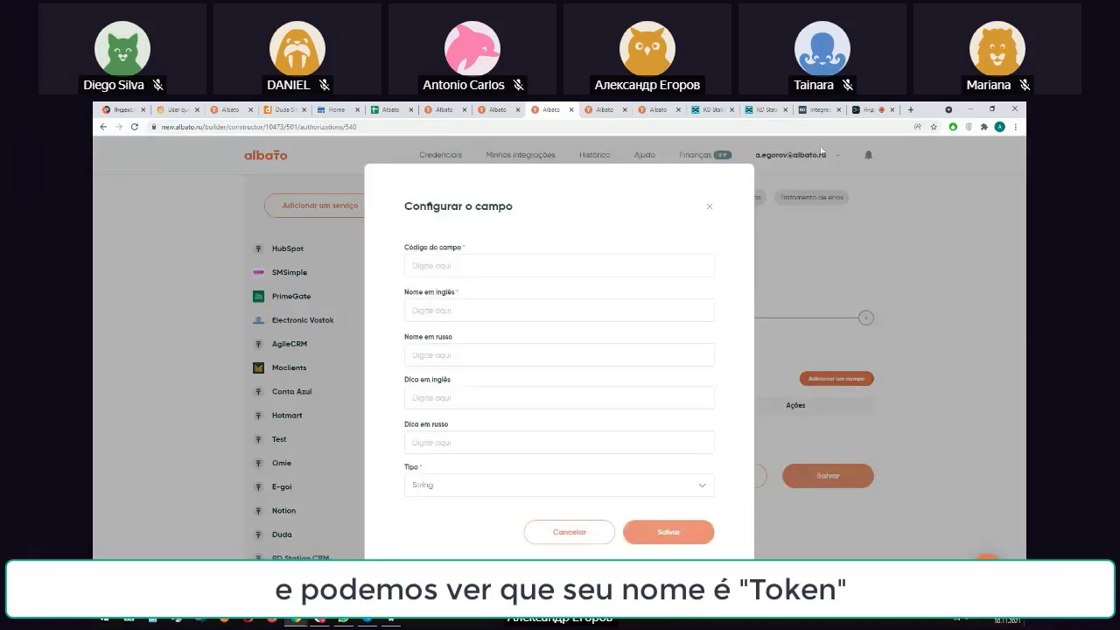
left_click(819, 109)
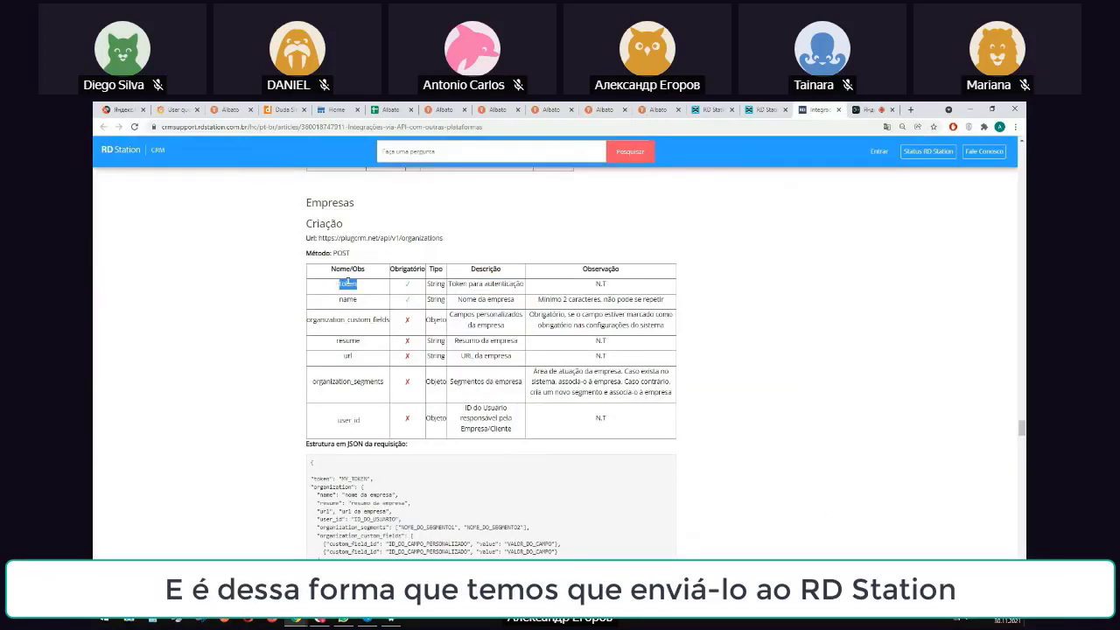
scroll(311, 421, "down", 1)
left_click_drag(310, 414, 373, 416)
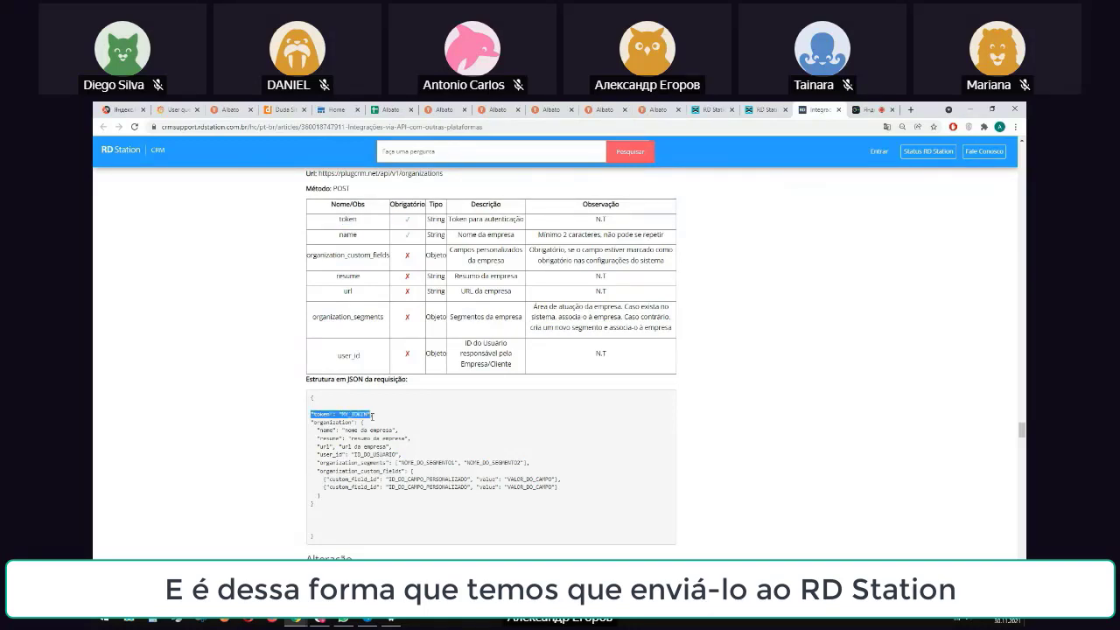
Step: In Albato, save an authentication field with code "token", English and Russian names "API Token" and type String, continuing to the request transfer settings
left_click(552, 110)
left_click(463, 265)
type("token")
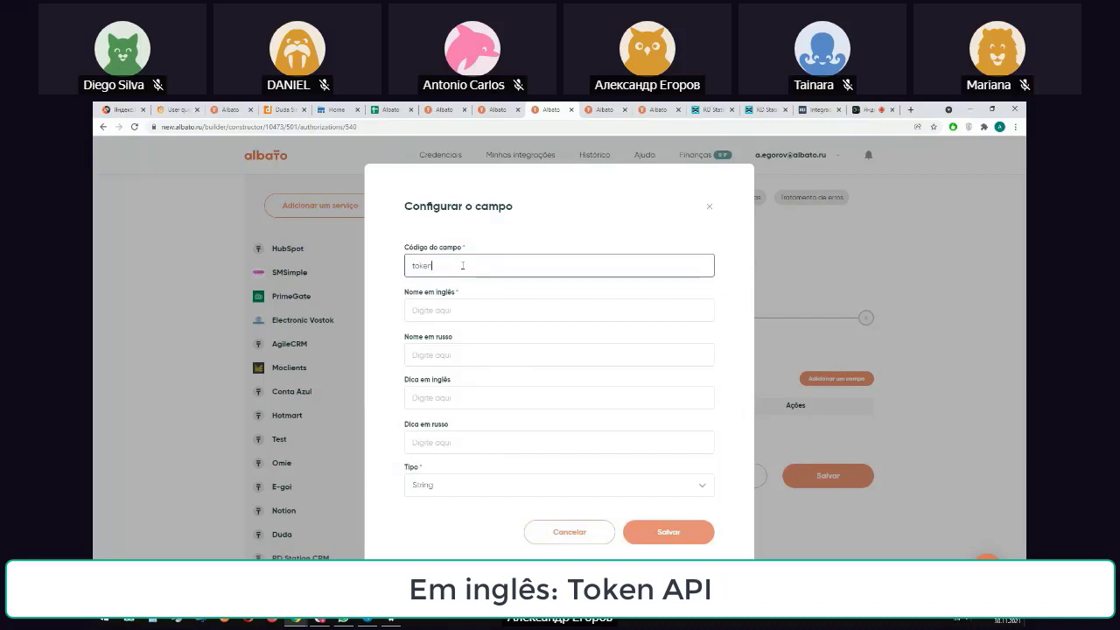
key("Tab")
type("API T")
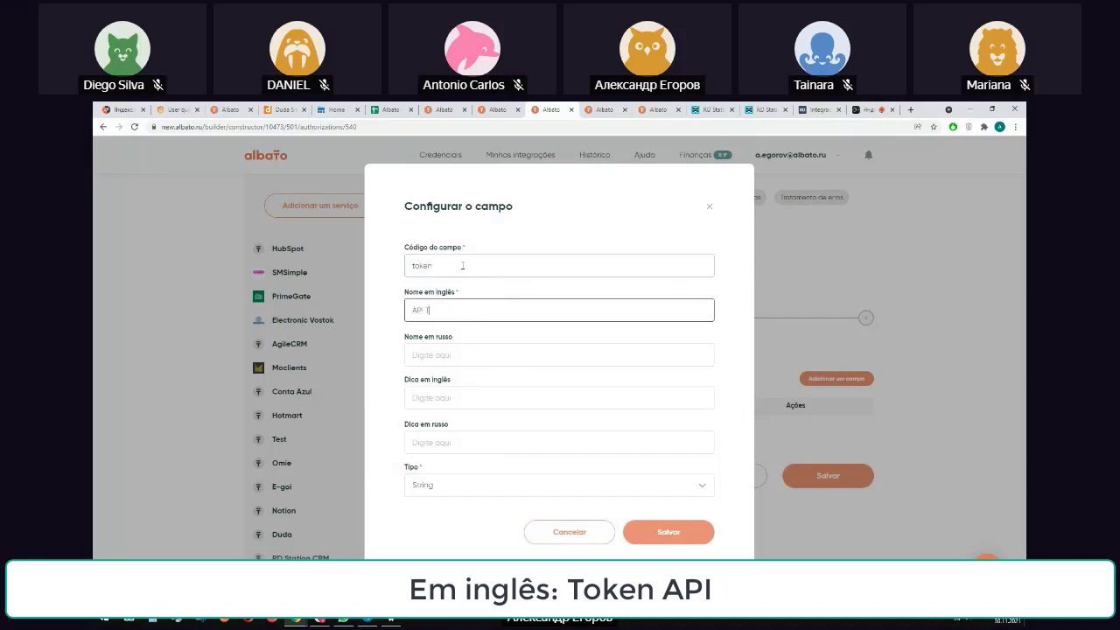
type("oken")
key("ctrl+a")
key("ctrl+c")
left_click(477, 354)
key("ctrl+v")
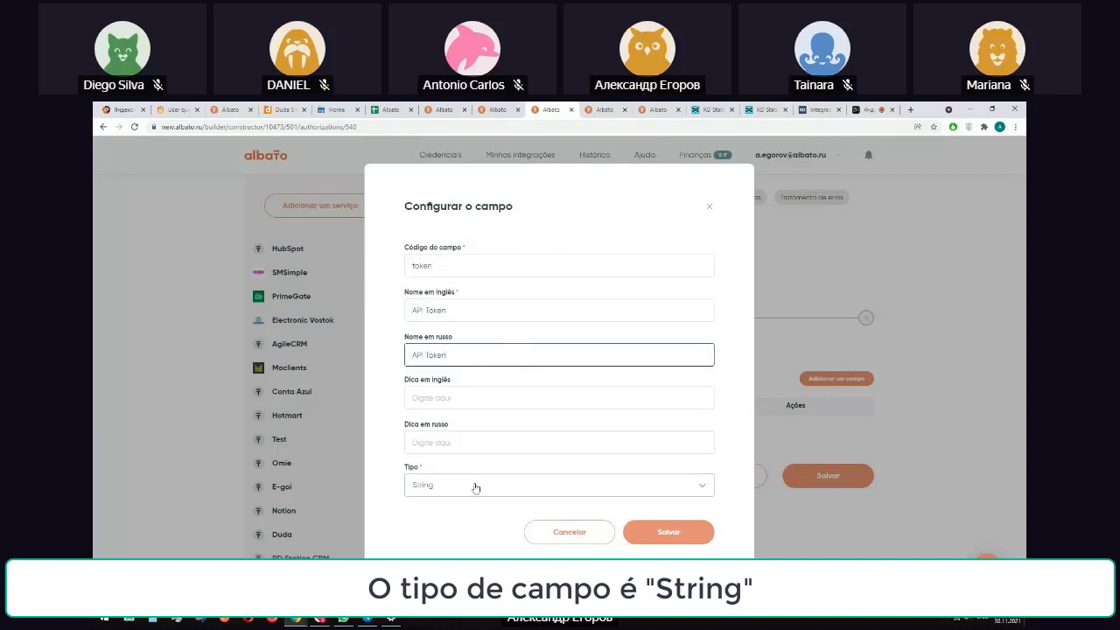
left_click(662, 538)
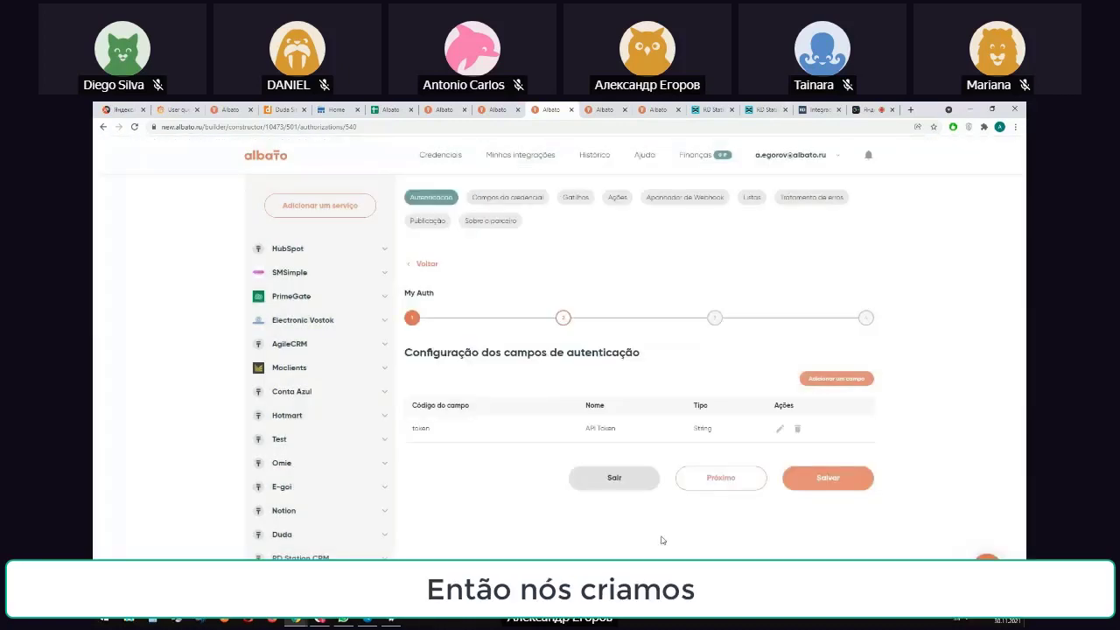
left_click(801, 483)
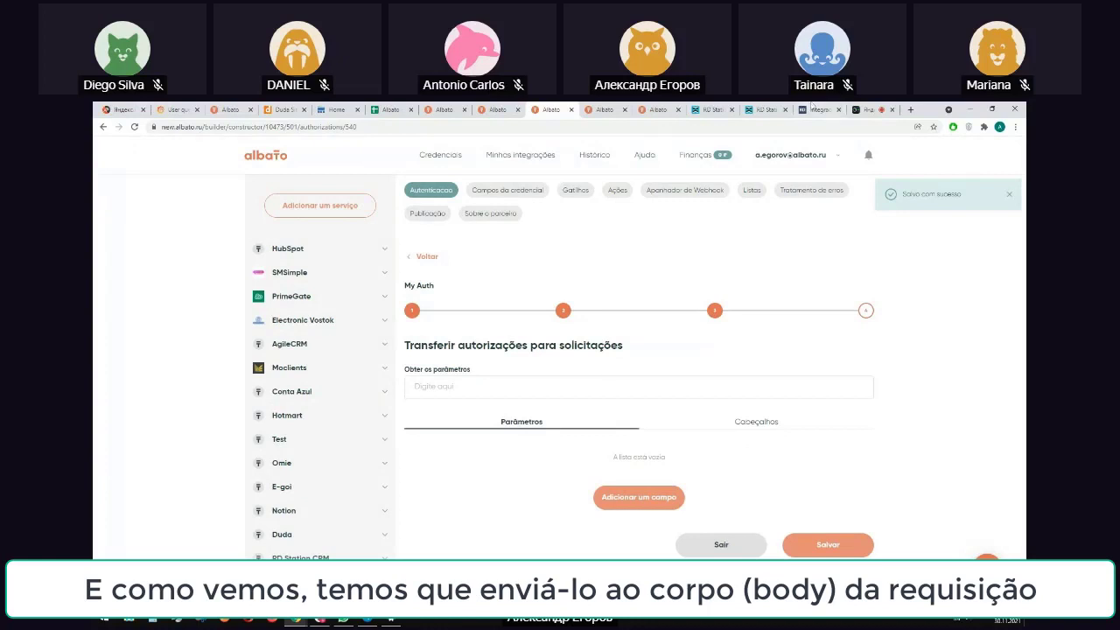
Step: Check where the token sits in the documented request body and compare Albato's parameter and header options for transferring authorizations
left_click(814, 108)
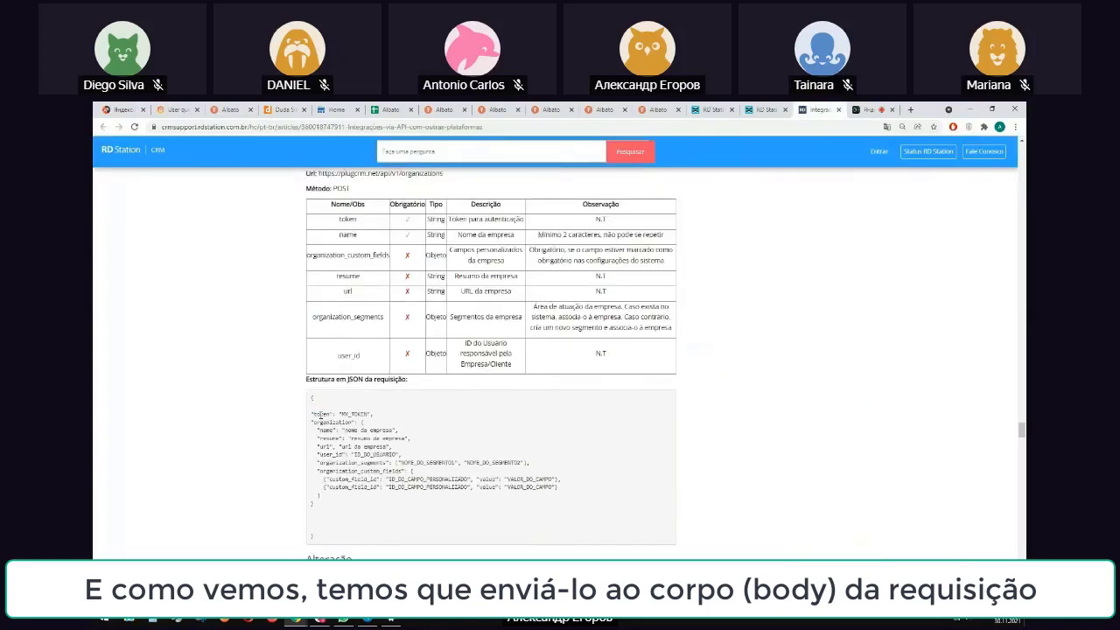
left_click_drag(313, 414, 308, 455)
double_click(321, 414)
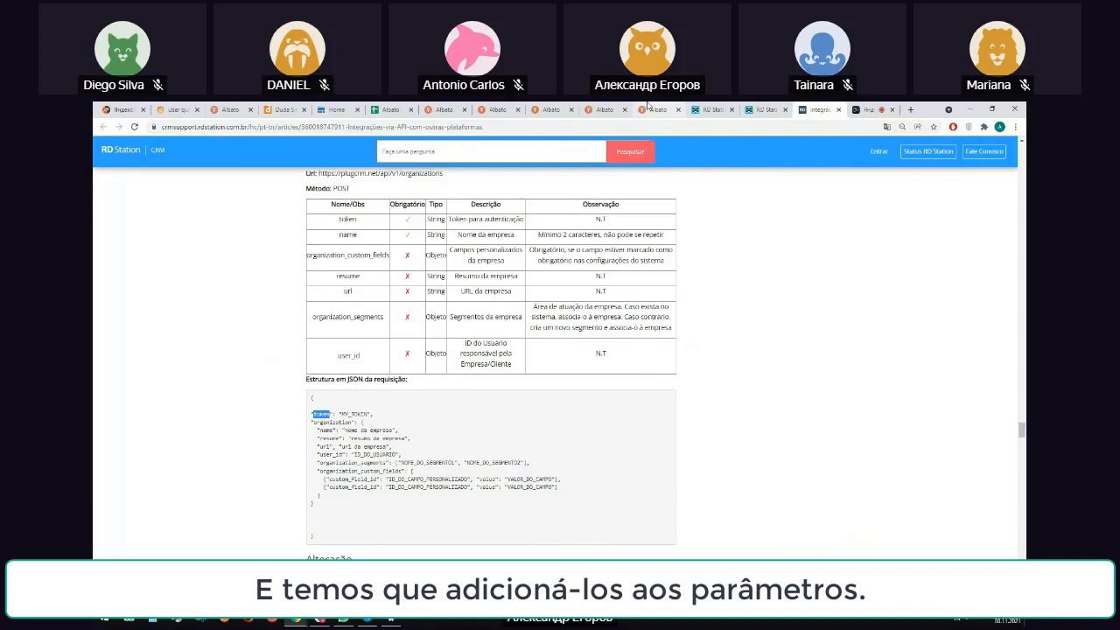
left_click(550, 109)
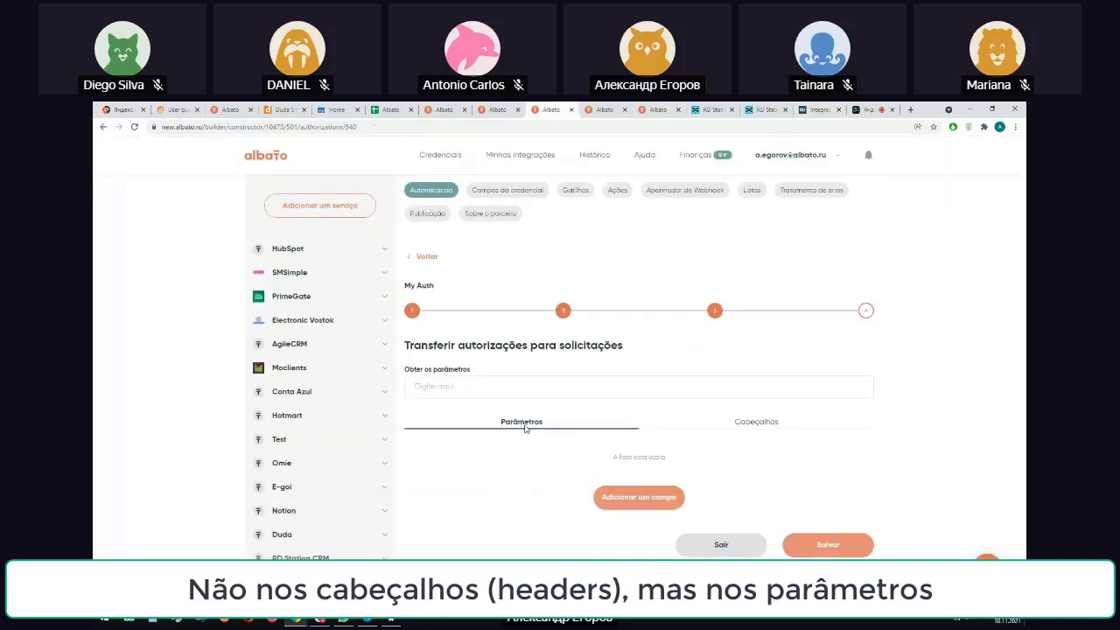
left_click(762, 424)
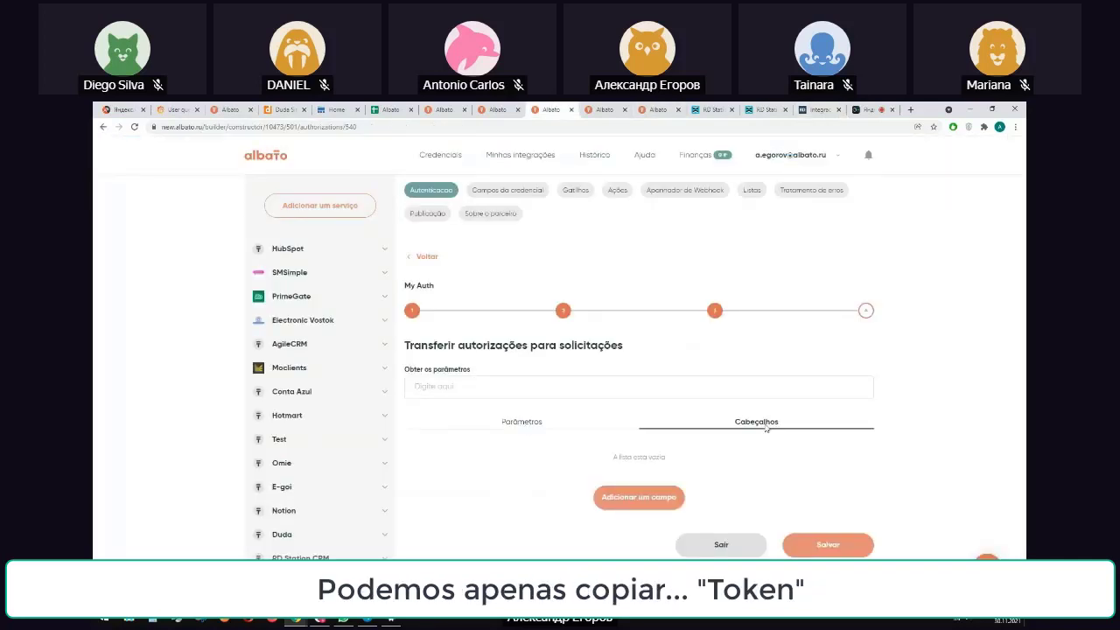
left_click(525, 424)
Step: Copy the token key from the documentation, add it as an authorization parameter in Albato with the API Token field as value, and save
left_click(818, 109)
double_click(321, 414)
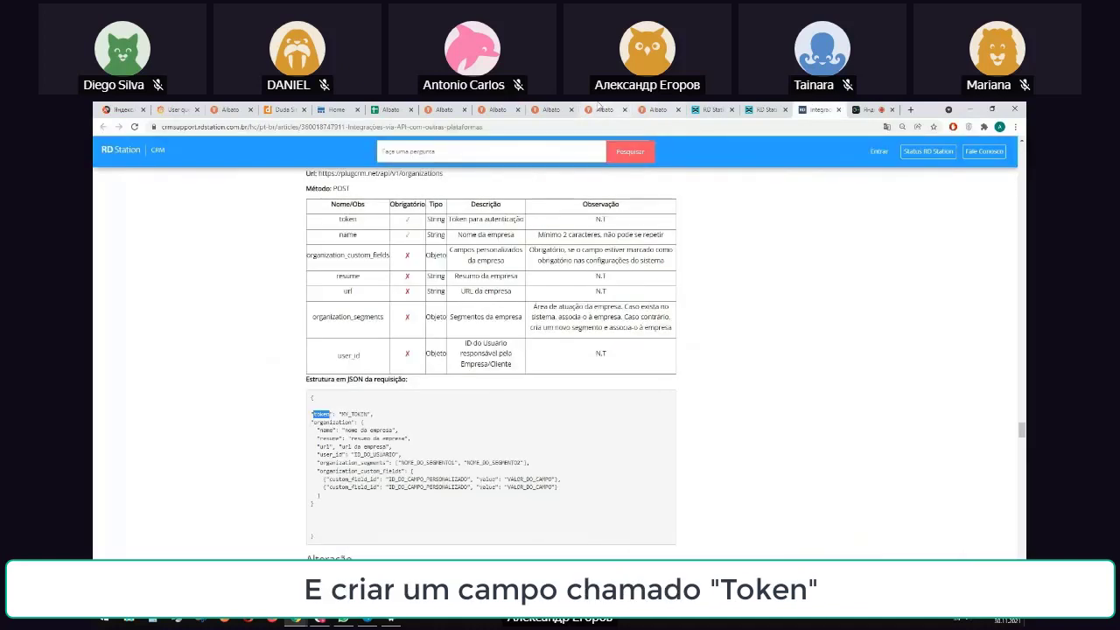
left_click(552, 110)
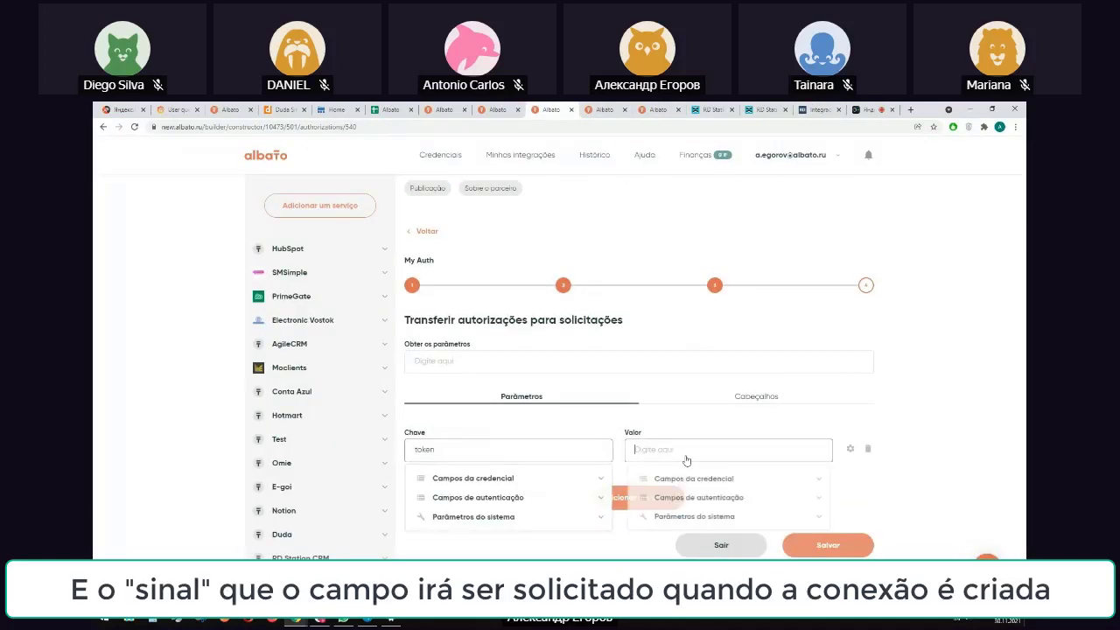
left_click(701, 516)
left_click(730, 473)
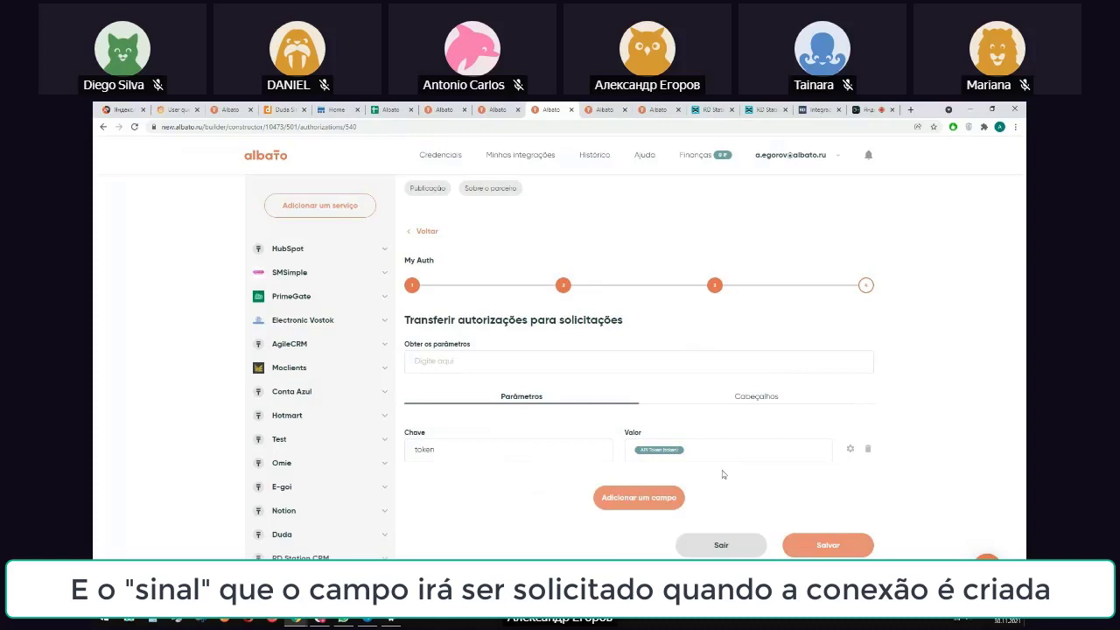
left_click(822, 548)
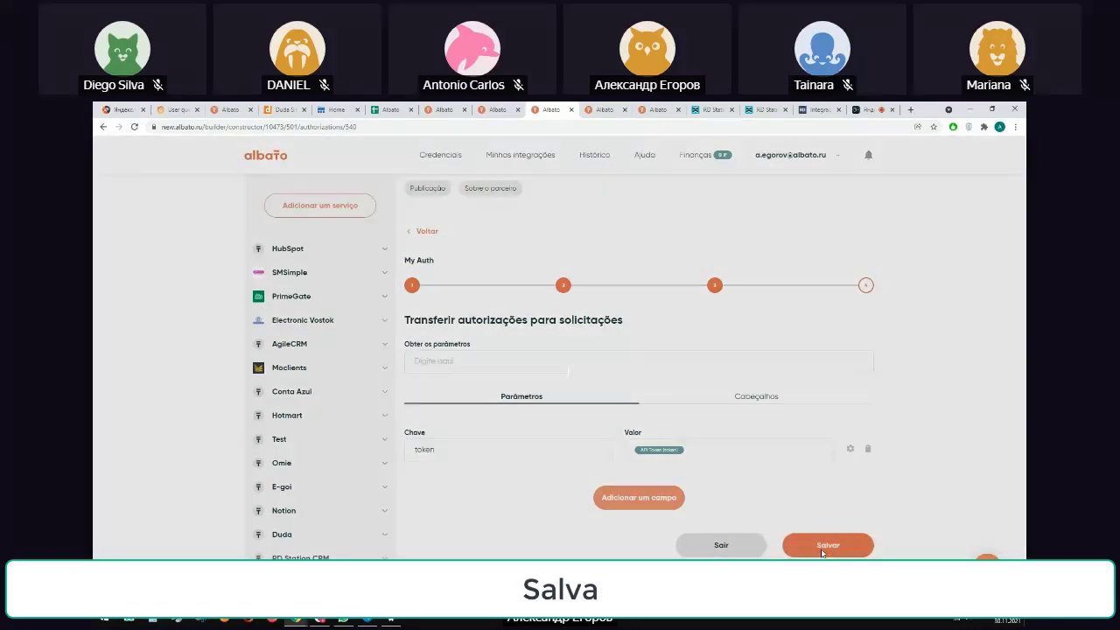
scroll(761, 503, "up", 1)
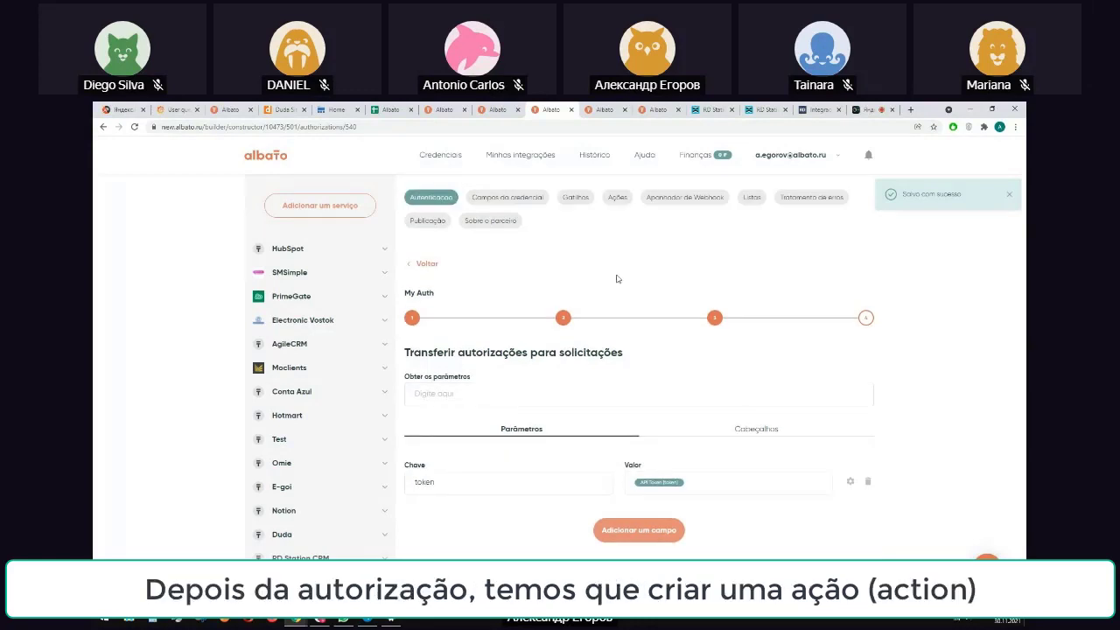
Step: Open the service's actions, then examine the RD Station documentation's company-creation table for the required field and the name, resume and url fields
left_click(618, 197)
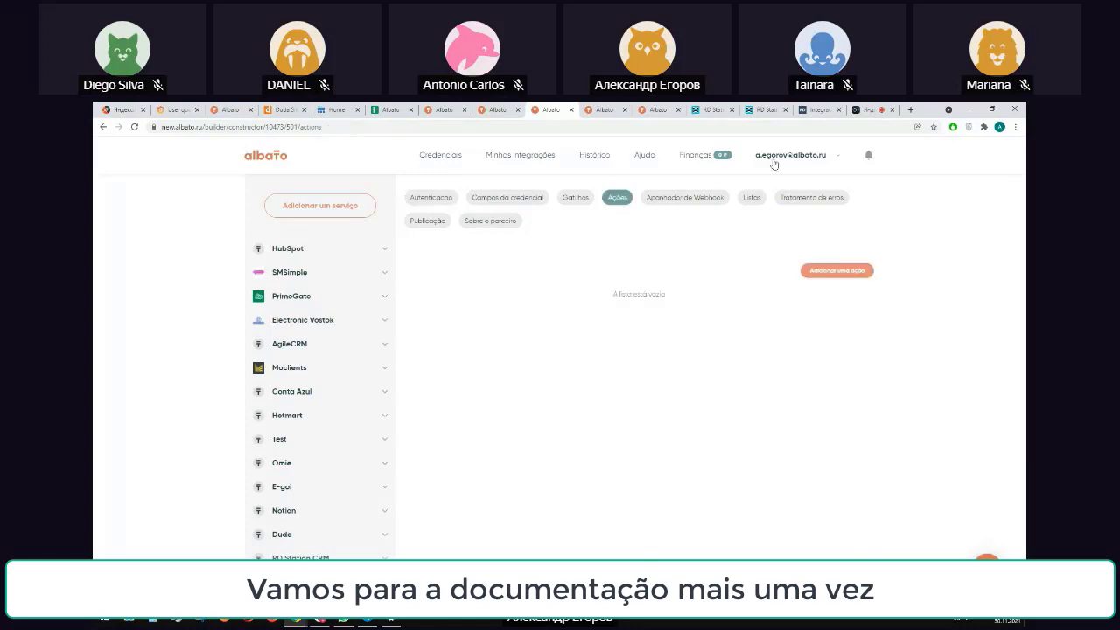
left_click(814, 110)
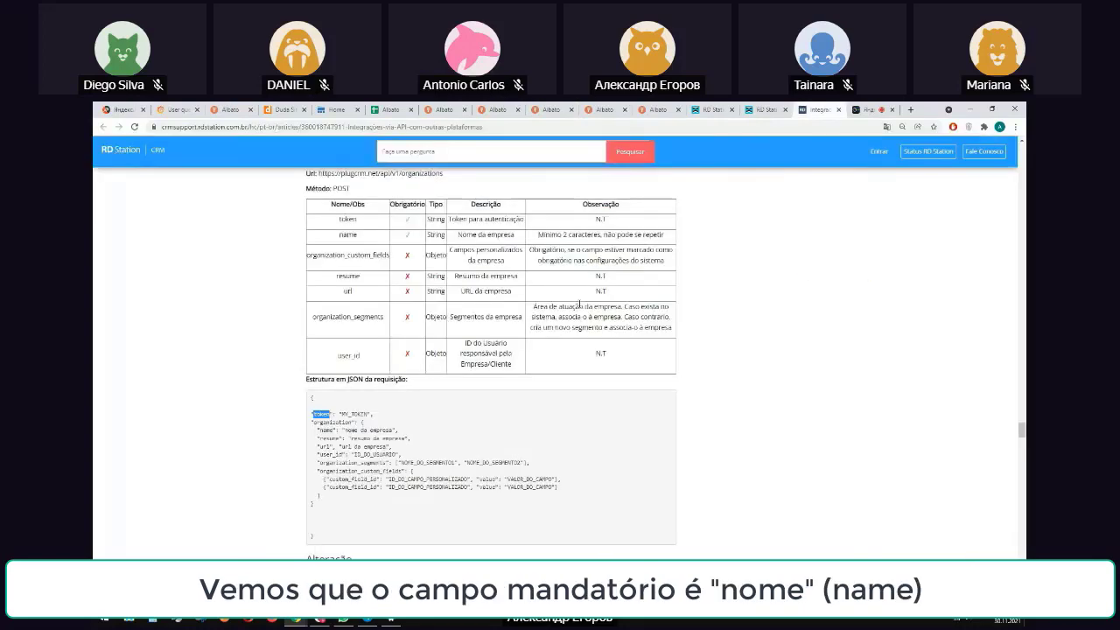
scroll(346, 310, "up", 1)
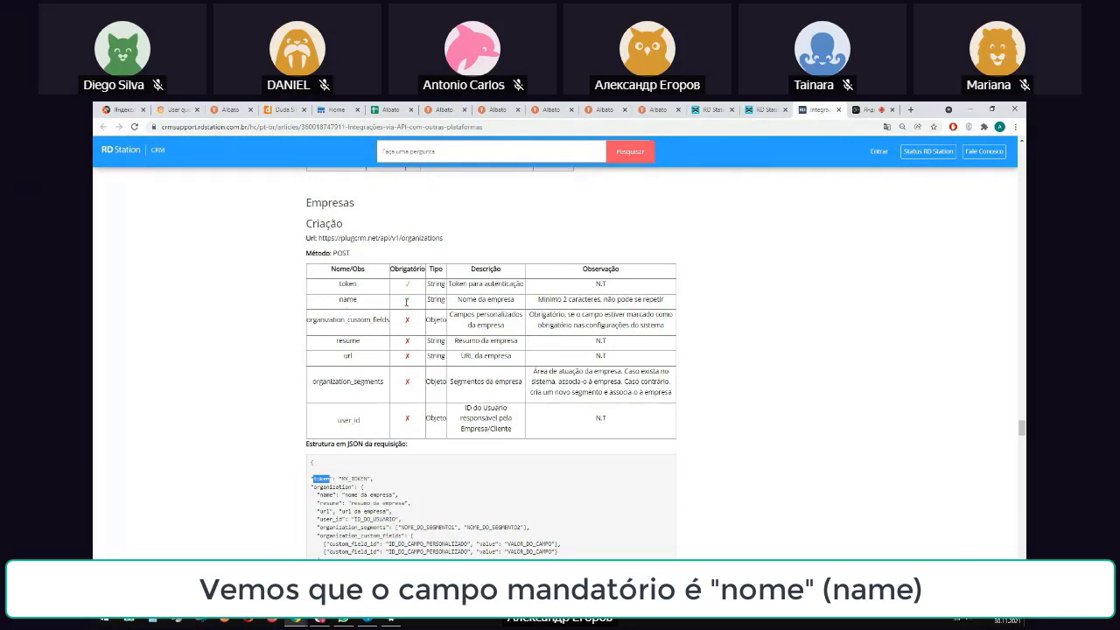
left_click_drag(338, 300, 318, 319)
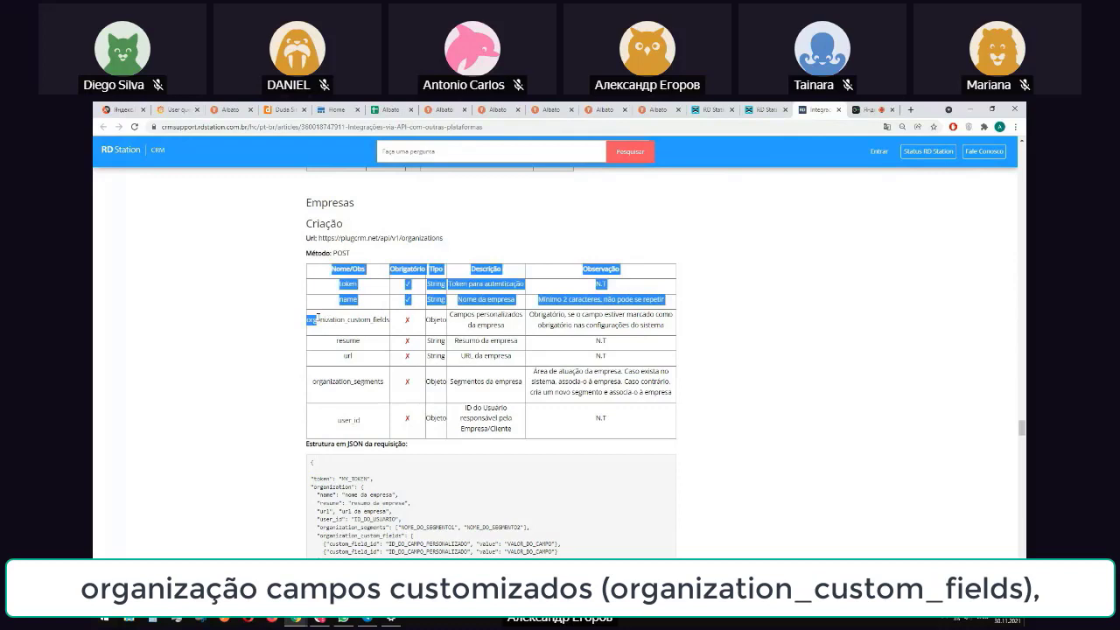
double_click(322, 320)
double_click(347, 341)
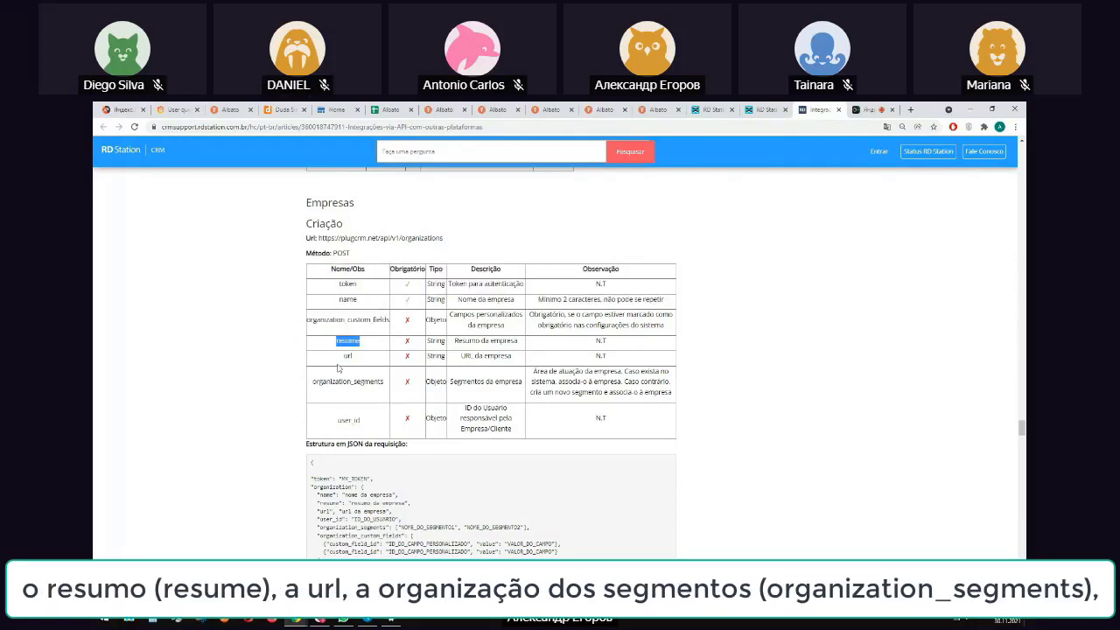
double_click(347, 356)
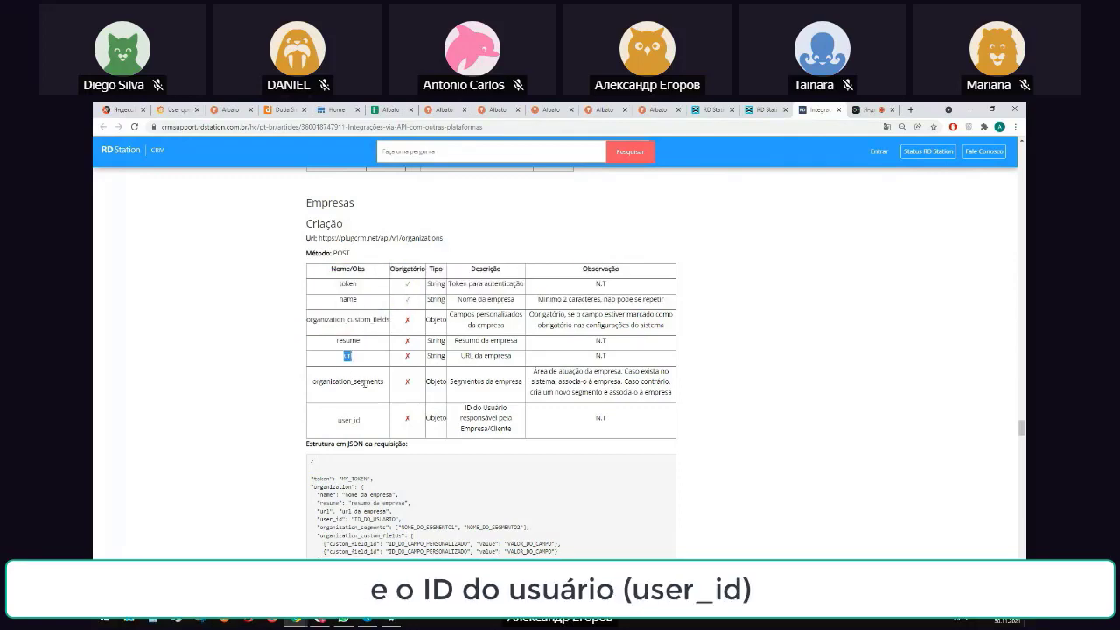
double_click(349, 420)
left_click(349, 420)
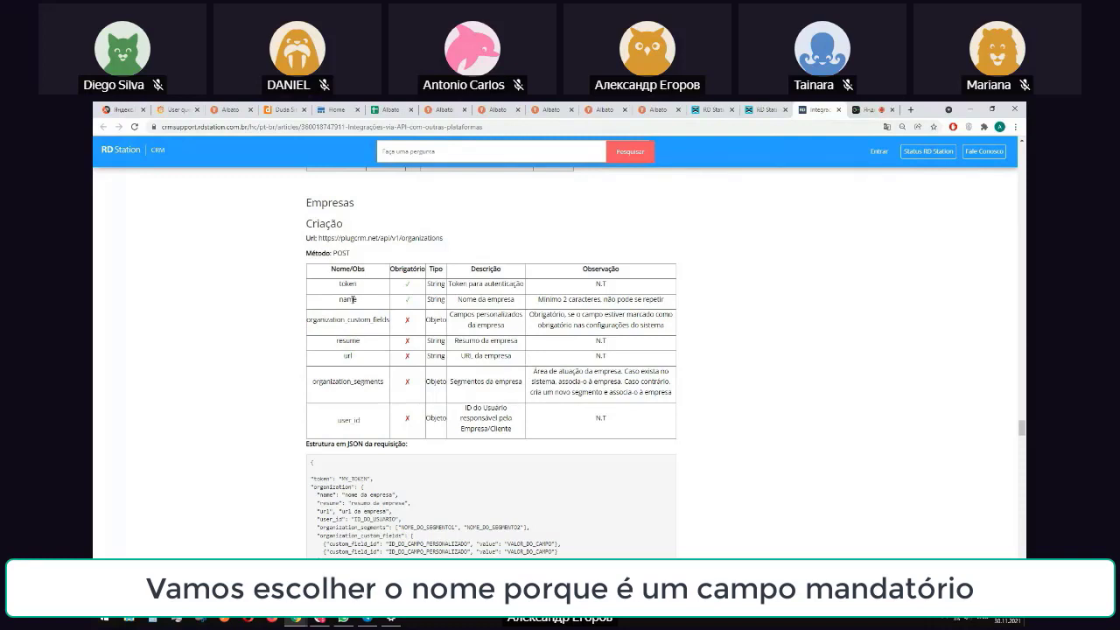
double_click(353, 299)
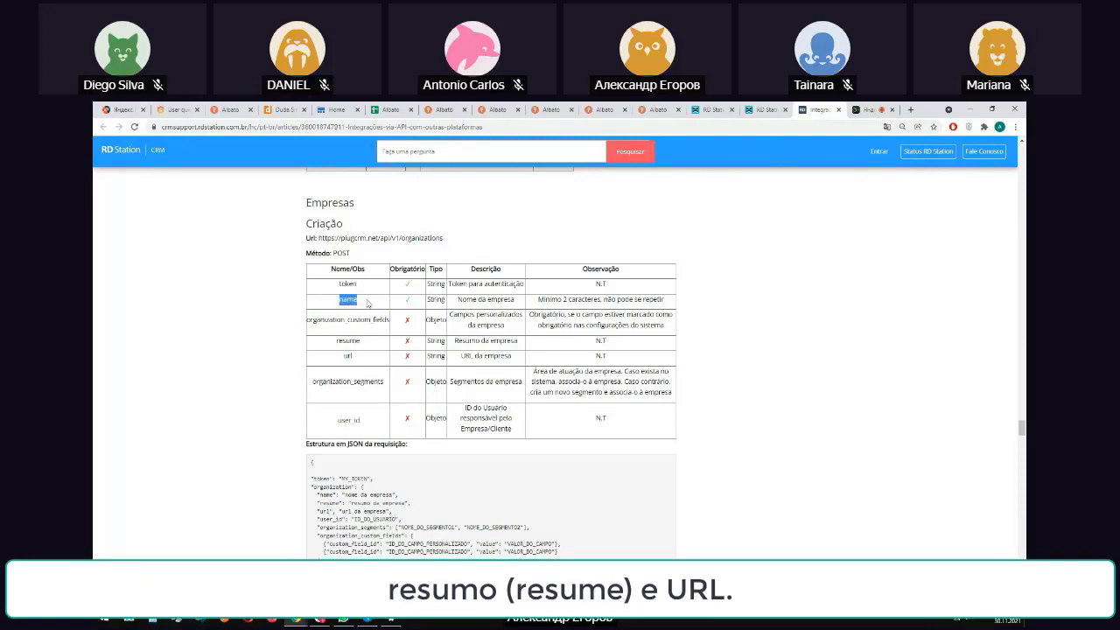
double_click(408, 300)
double_click(348, 341)
double_click(347, 356)
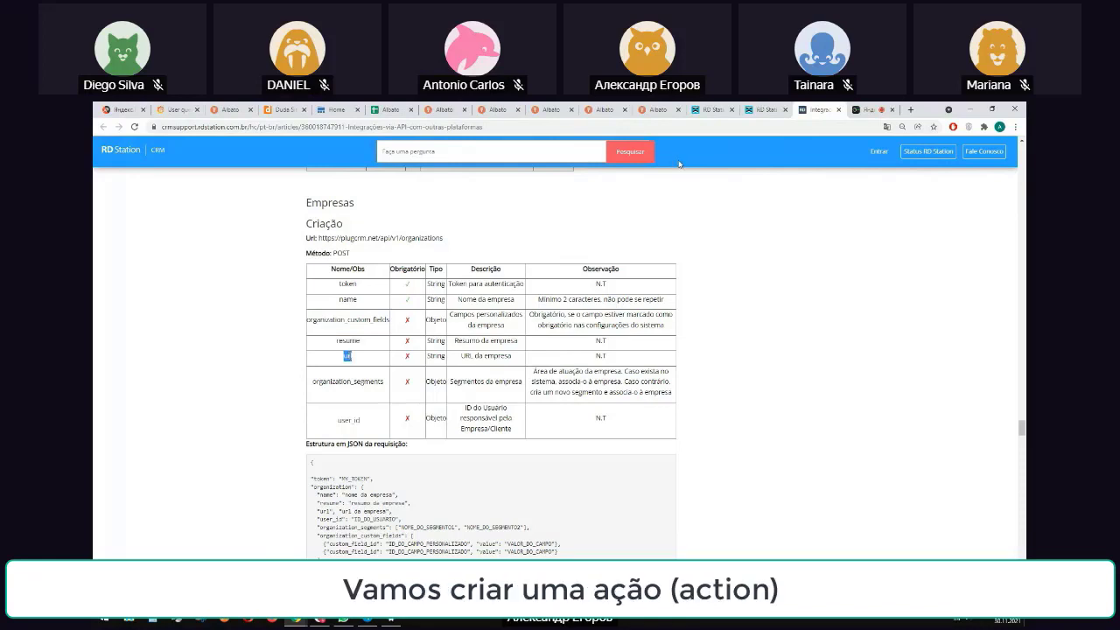
Step: Back in Albato, add a new action named "Create company" and save it
left_click(551, 109)
left_click(836, 271)
left_click(524, 322)
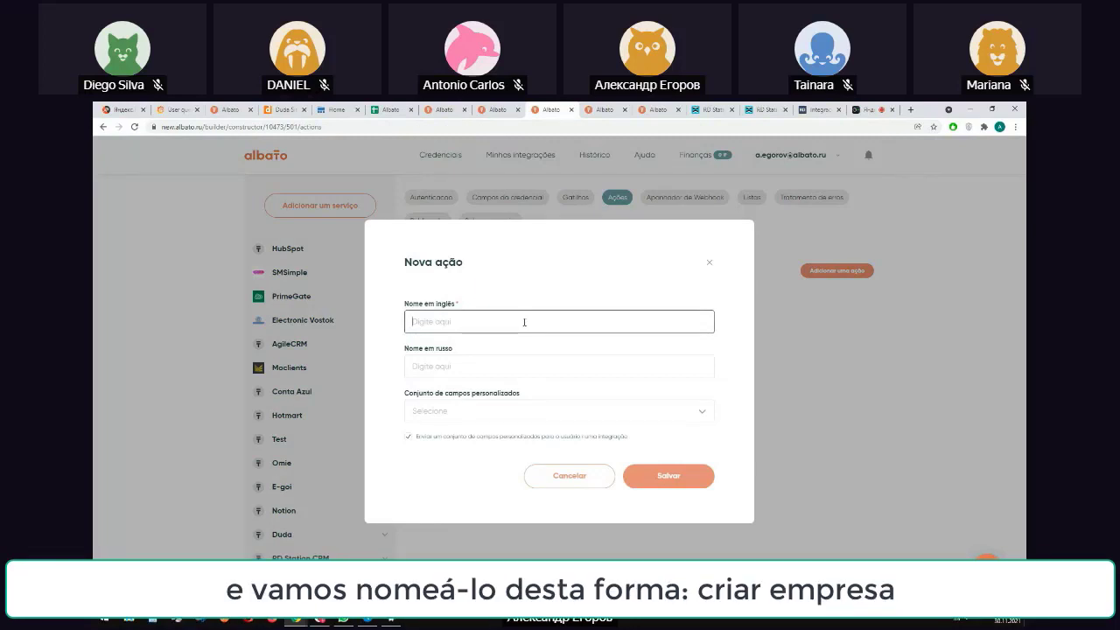
type("Create company")
key("ctrl+a")
left_click(512, 363)
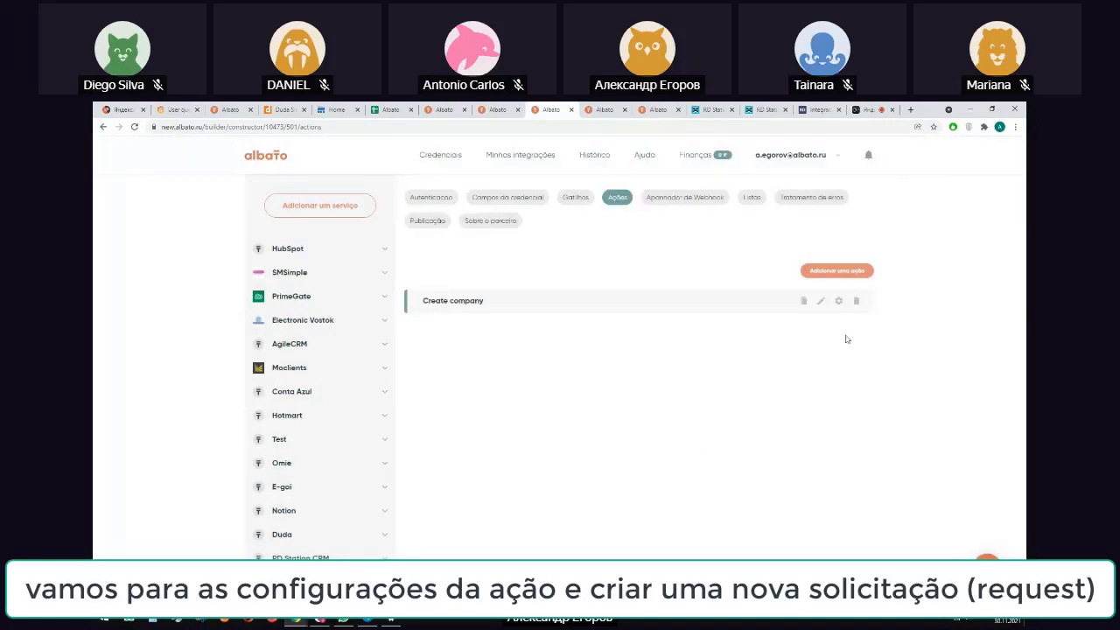
Step: Open the Create company action's settings and add a new request to it
left_click(839, 302)
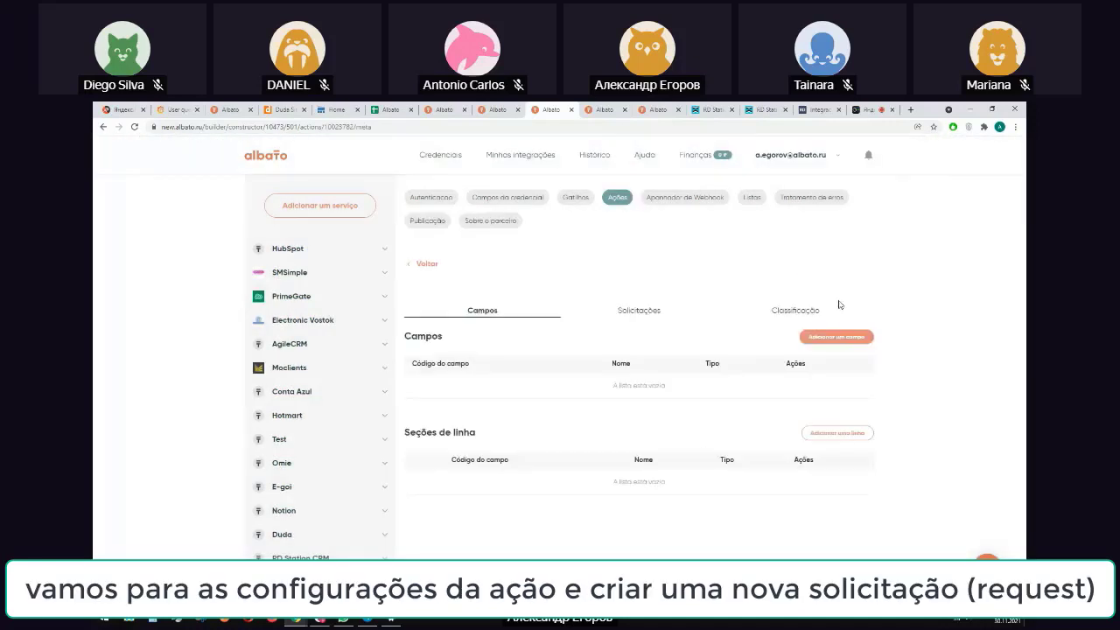
left_click(652, 313)
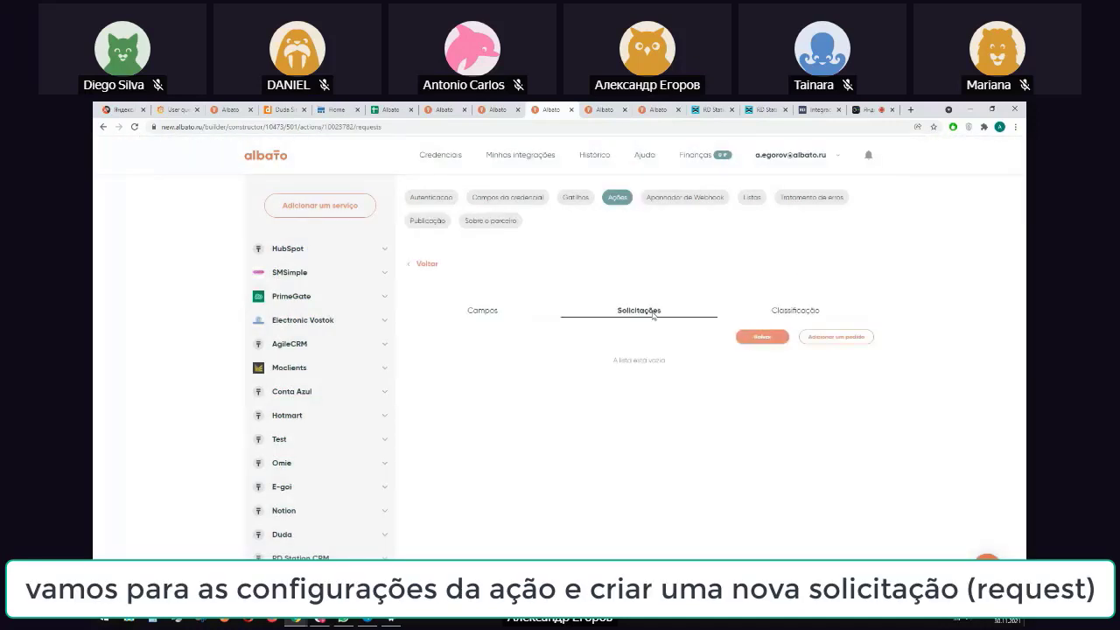
left_click(827, 337)
scroll(745, 401, "down", 1)
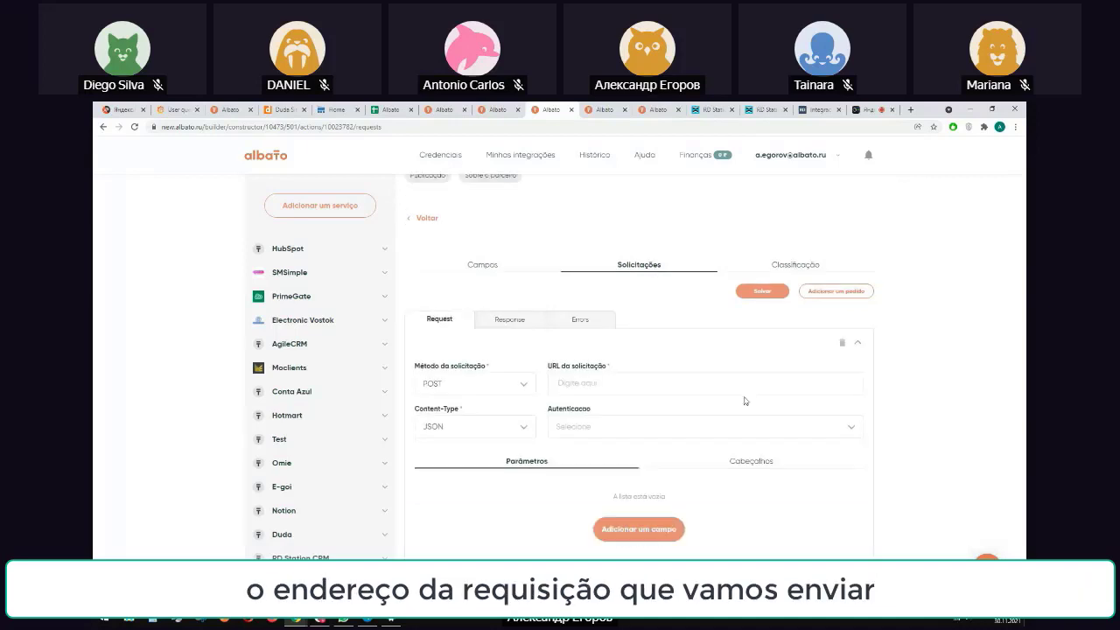
left_click(806, 110)
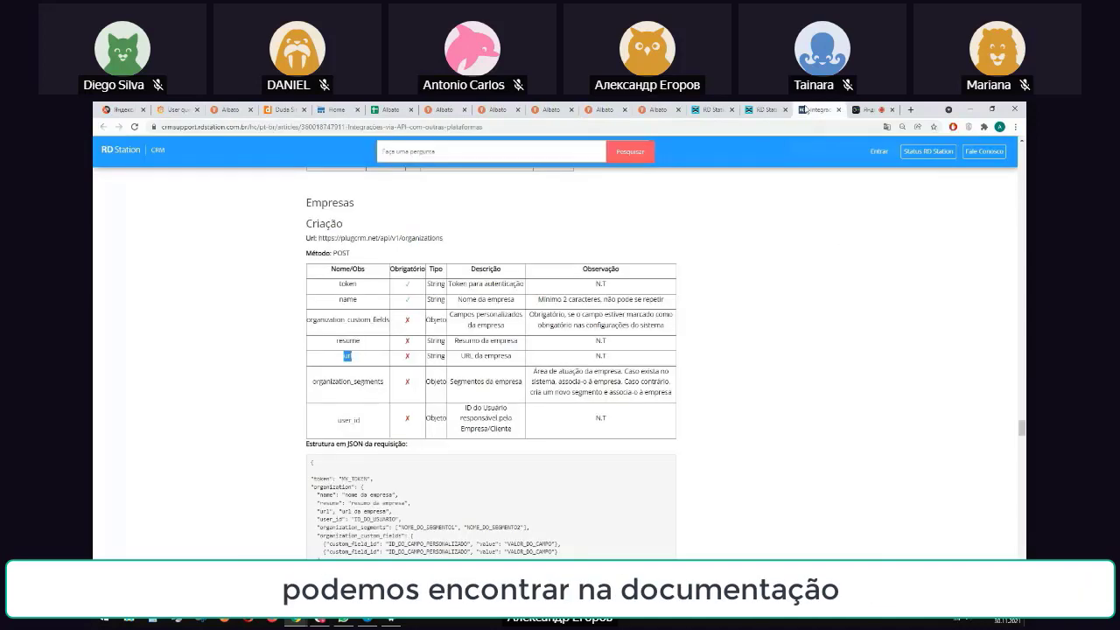
left_click(319, 238)
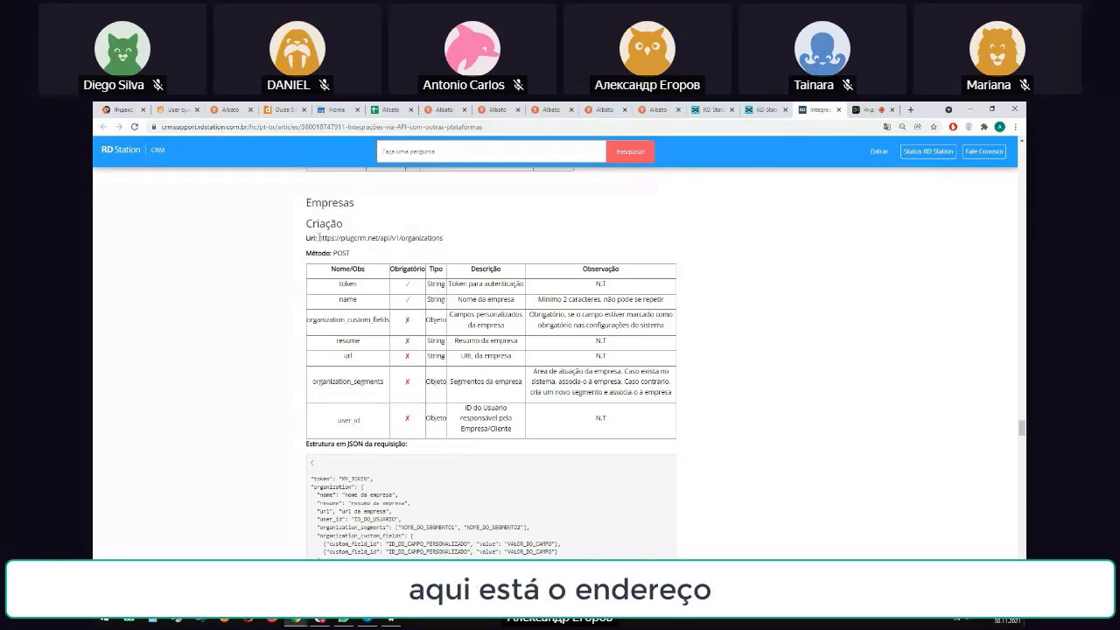
left_click_drag(320, 237, 444, 238)
key("ctrl+c")
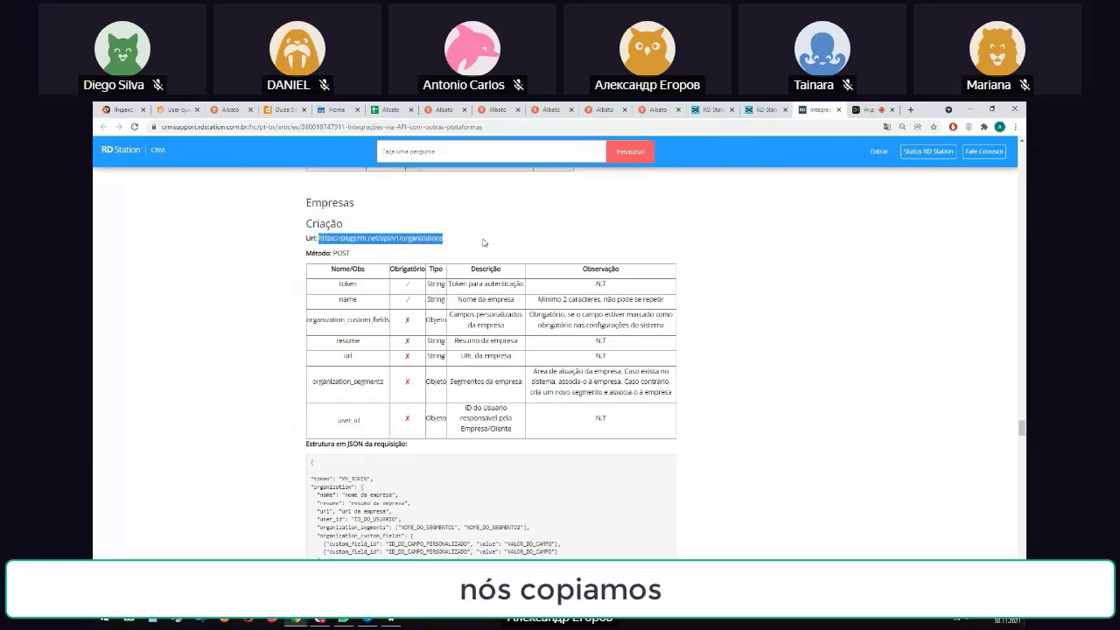
left_click(551, 110)
left_click(599, 383)
key("ctrl+v")
left_click(867, 370)
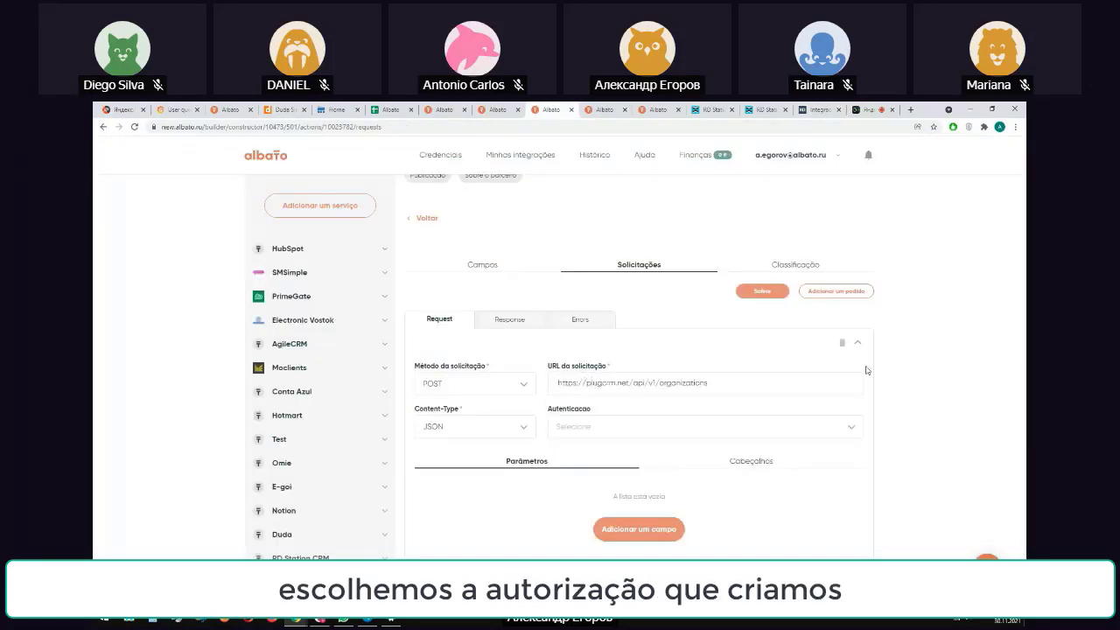
left_click(604, 427)
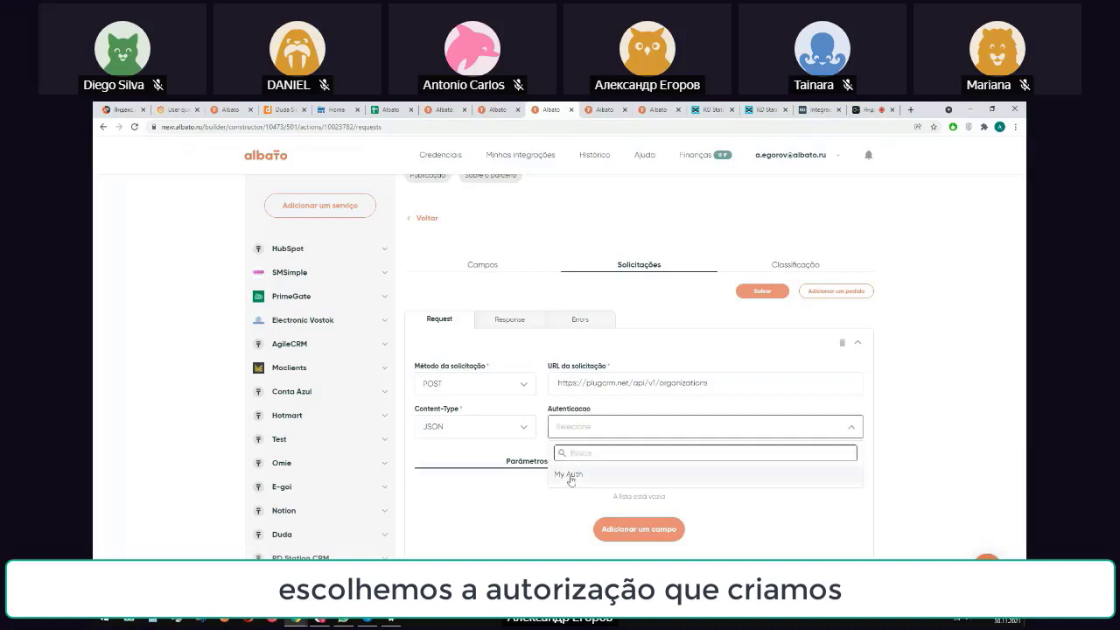
left_click(570, 475)
Step: Check the documented HTTP method for creating companies in RD Station and return to the Albato request
left_click(813, 112)
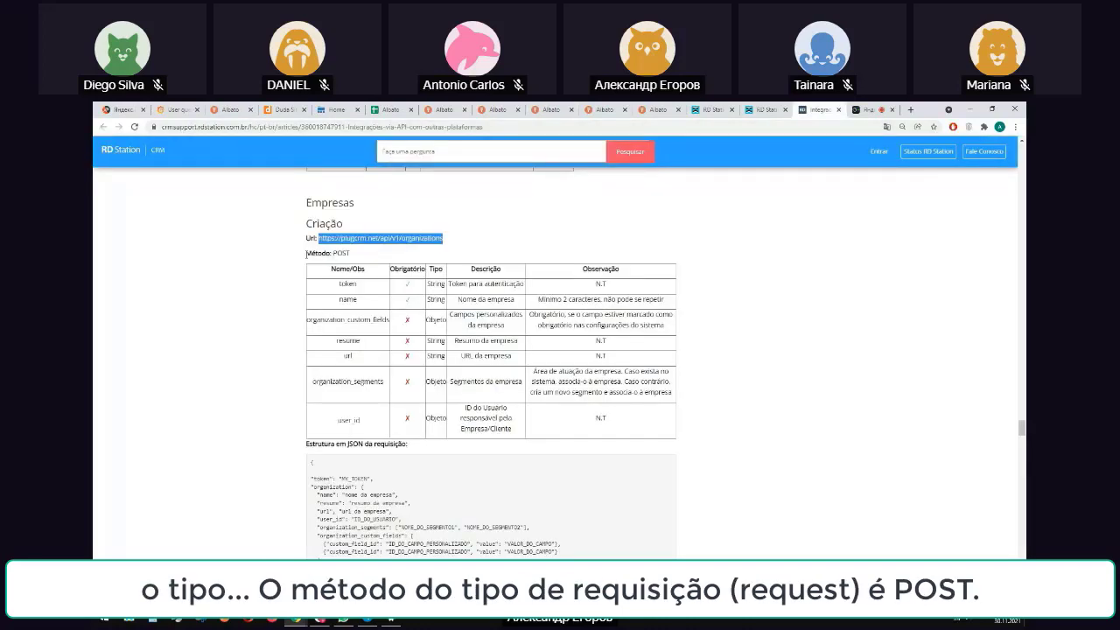
left_click_drag(306, 253, 350, 254)
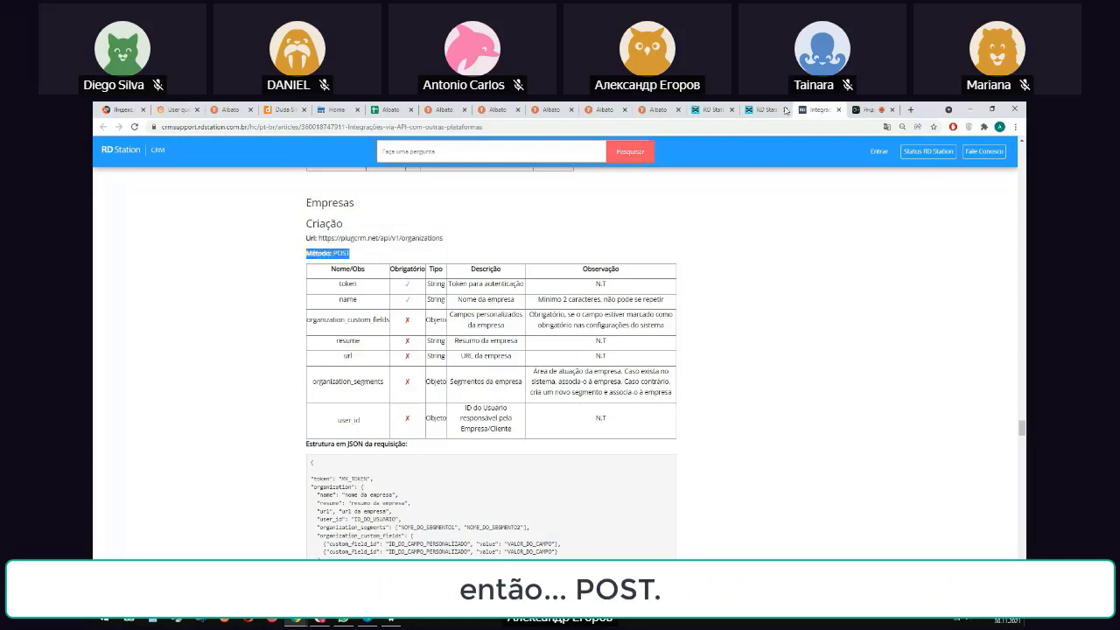
left_click(551, 109)
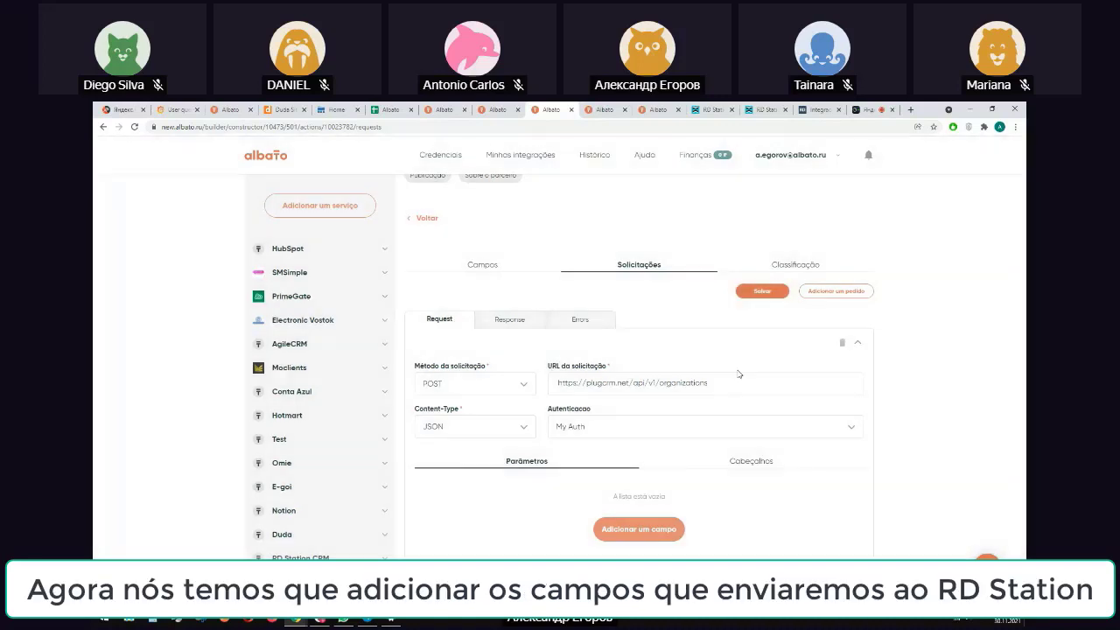
Step: Add a required String field to the action with code "name" and English and Russian names "Company name", and save it
left_click(477, 269)
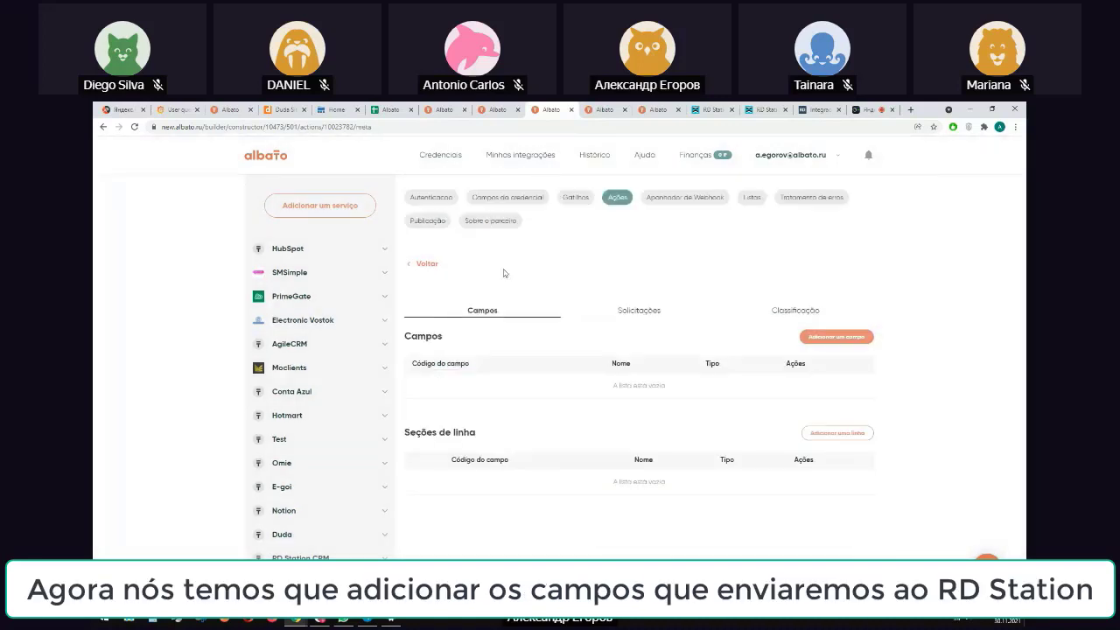
left_click(827, 338)
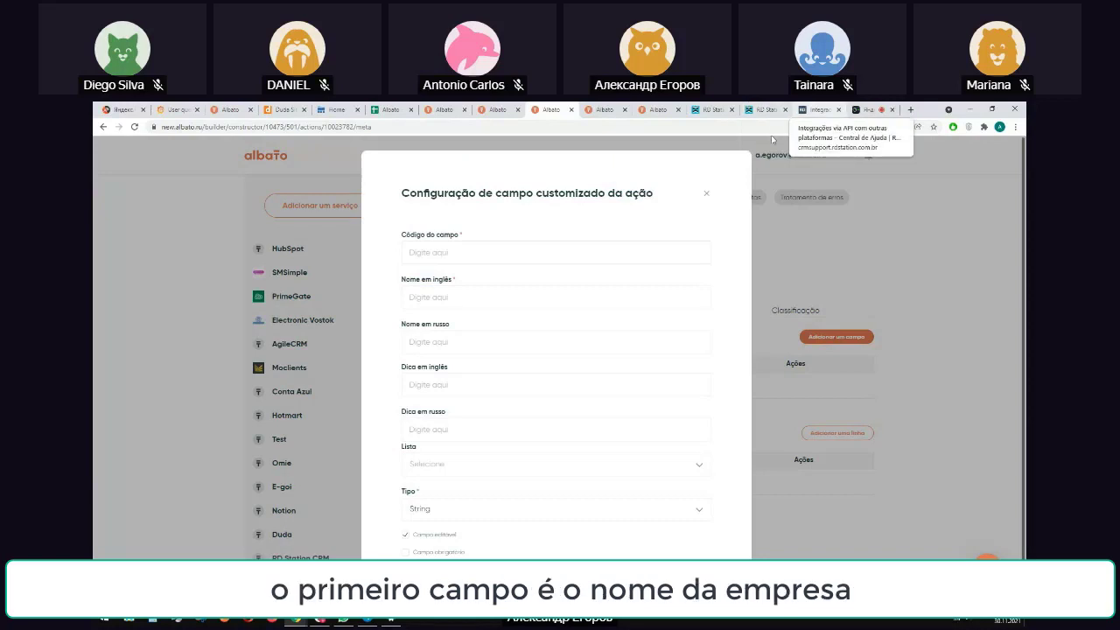
left_click(469, 252)
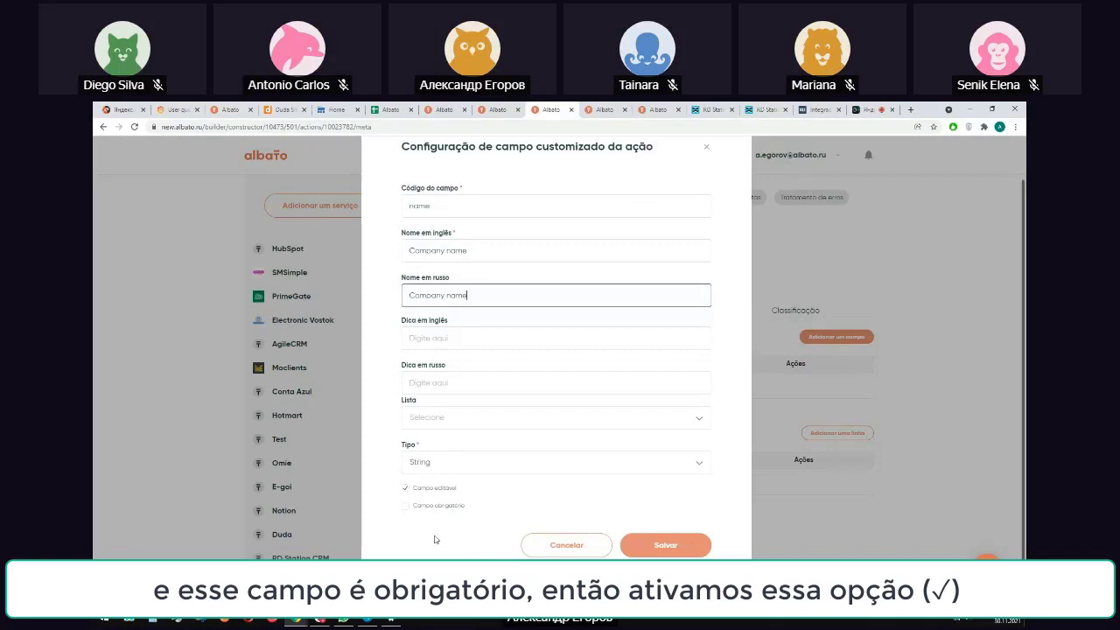
left_click(405, 506)
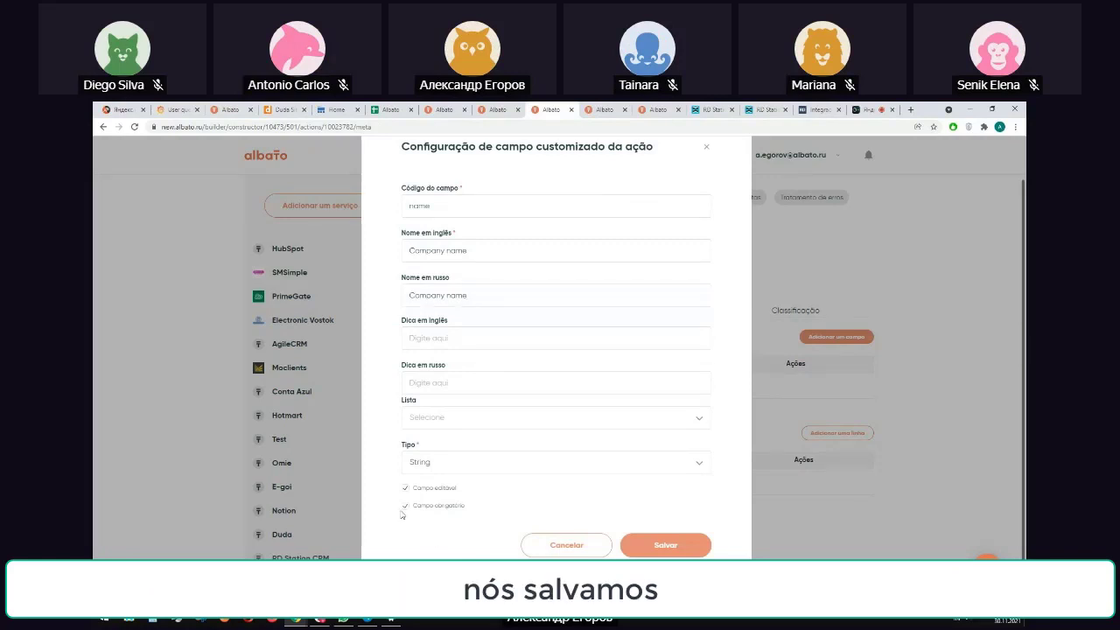
left_click(700, 546)
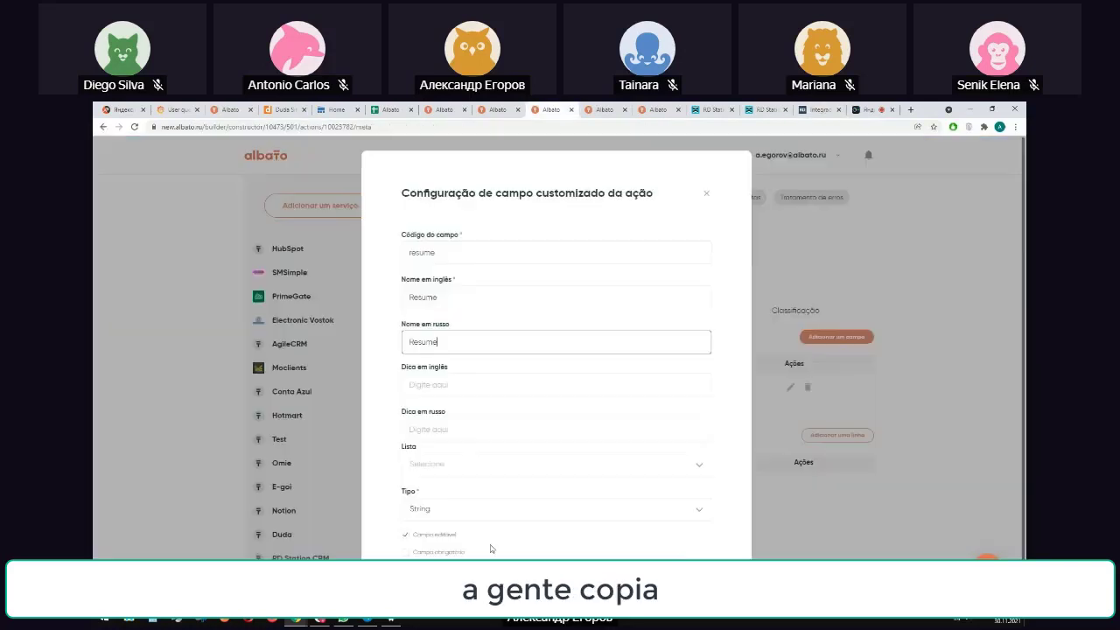
Step: Add two more String fields to the action: code "resume" named "Resume" and code "url" named "Company site"
scroll(491, 548, "down", 1)
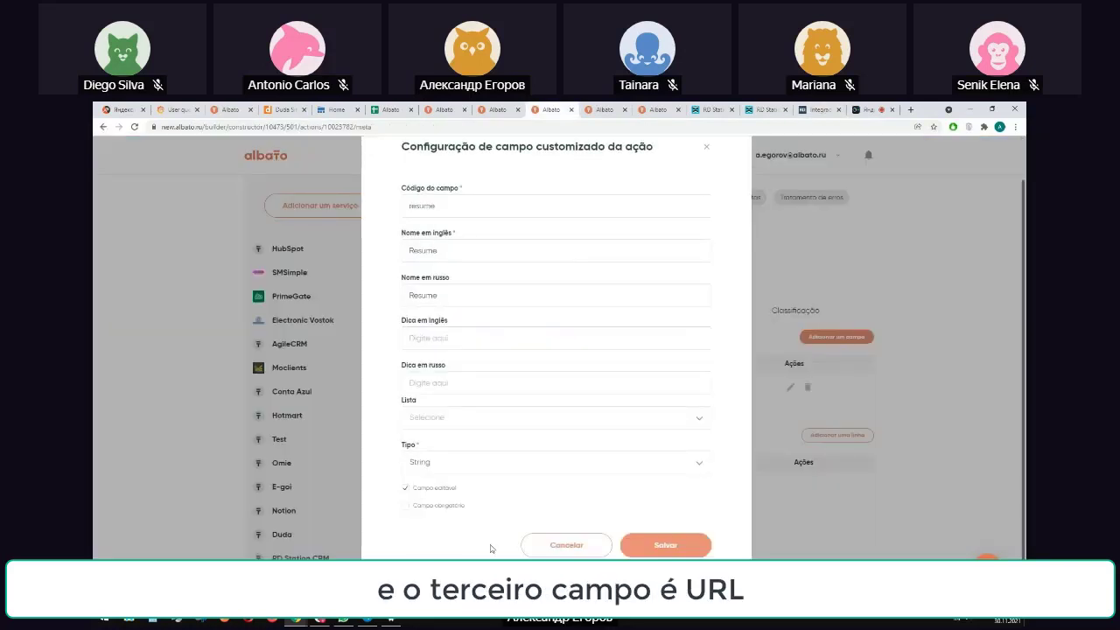
left_click(670, 552)
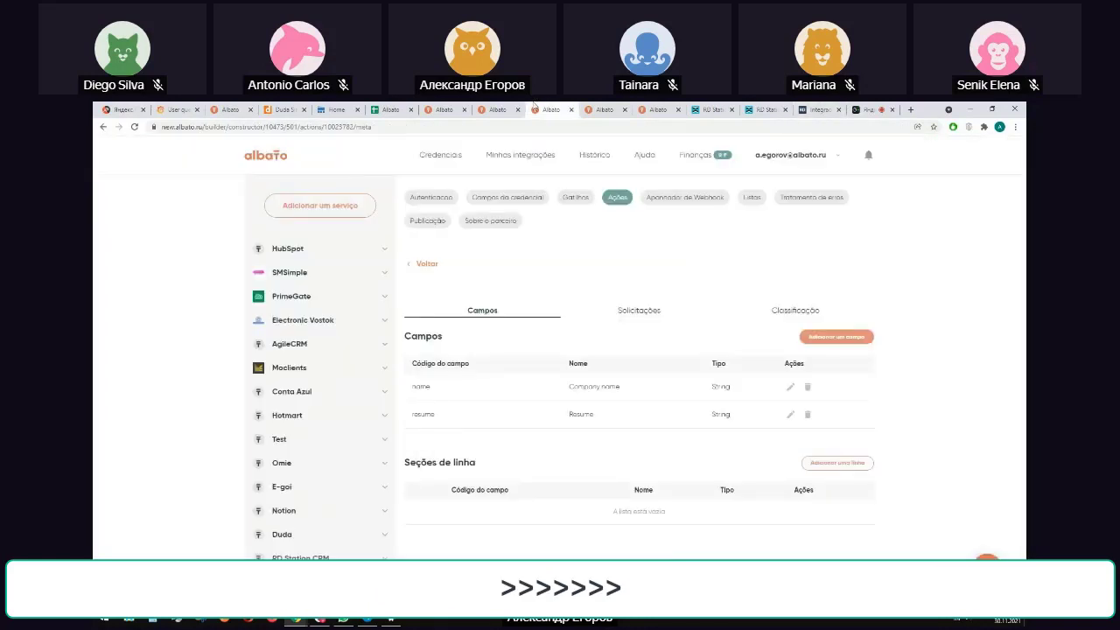
left_click(836, 336)
left_click(443, 252)
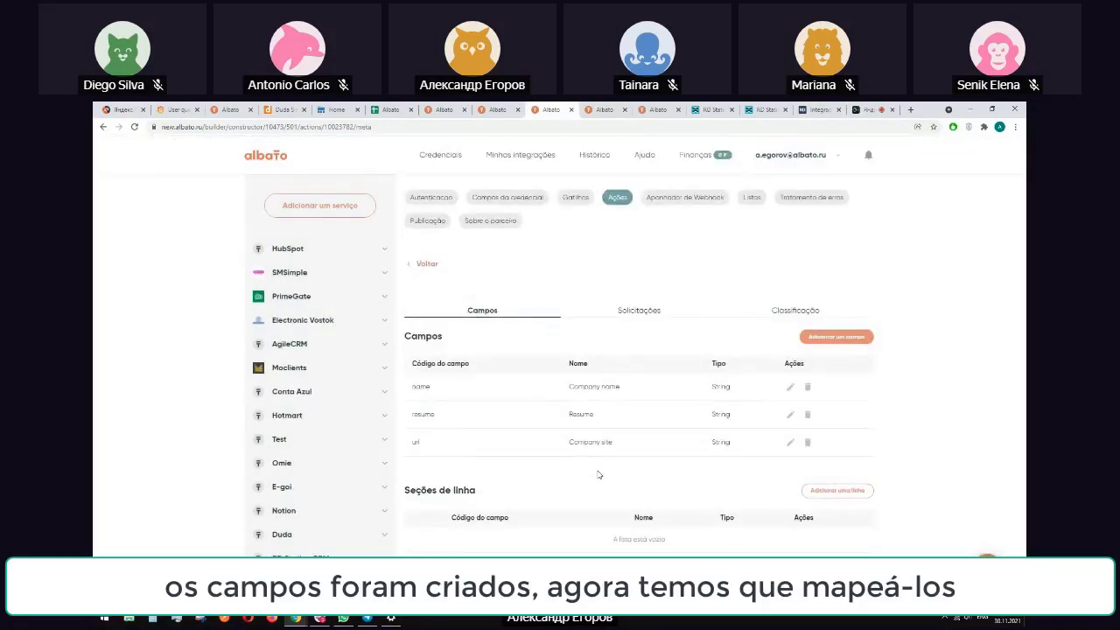
Step: In the action's request, add a String parameter with key "name" and the Company name field as its value
left_click(654, 314)
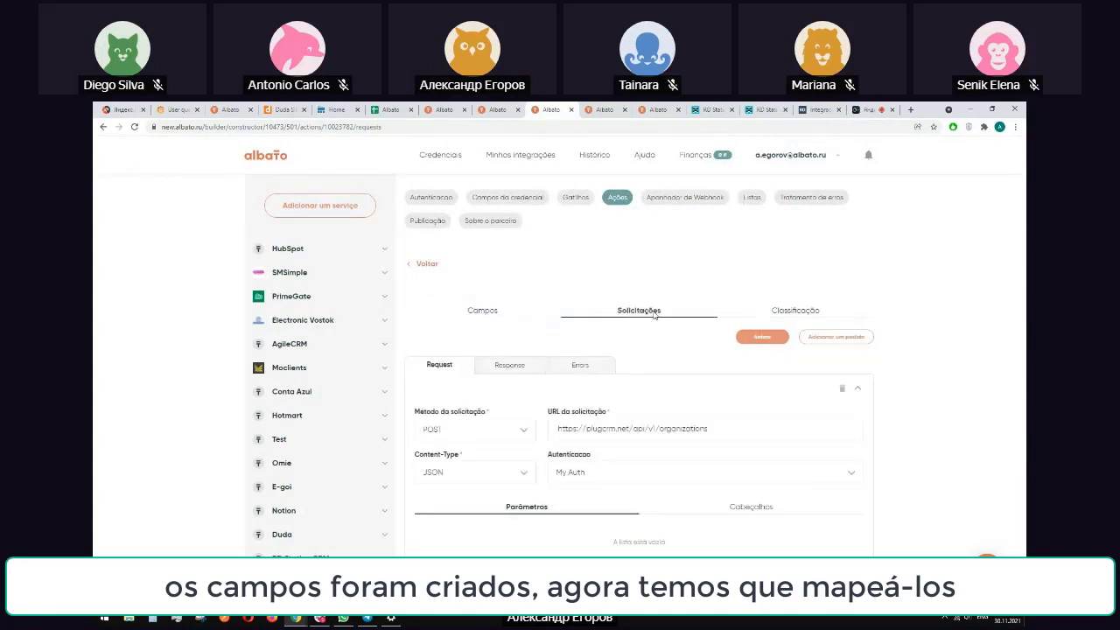
scroll(654, 318, "down", 1)
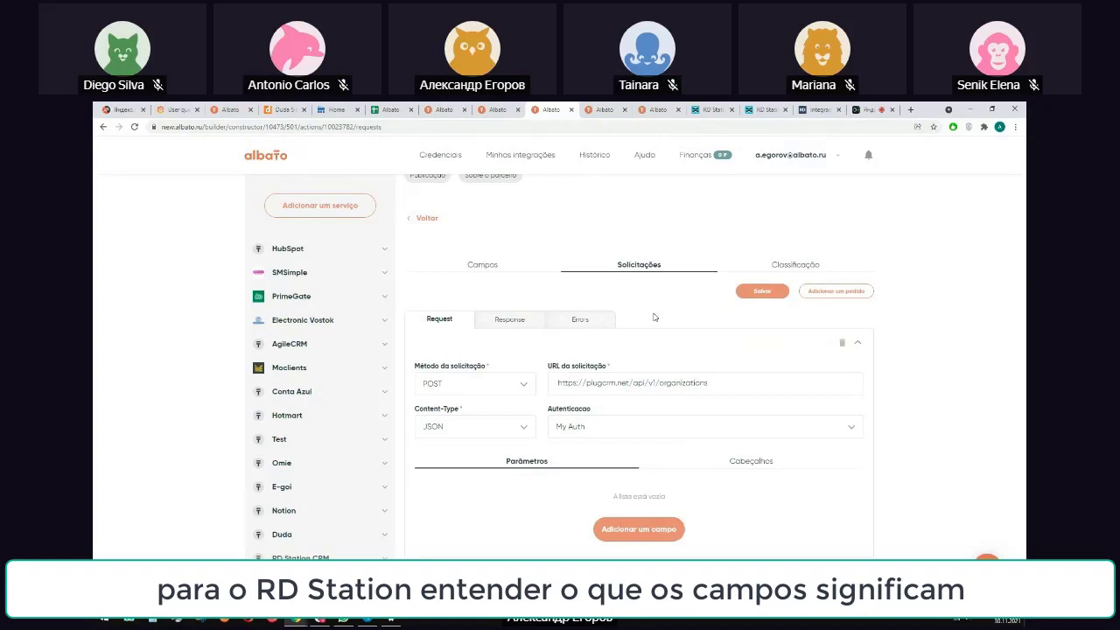
left_click(635, 531)
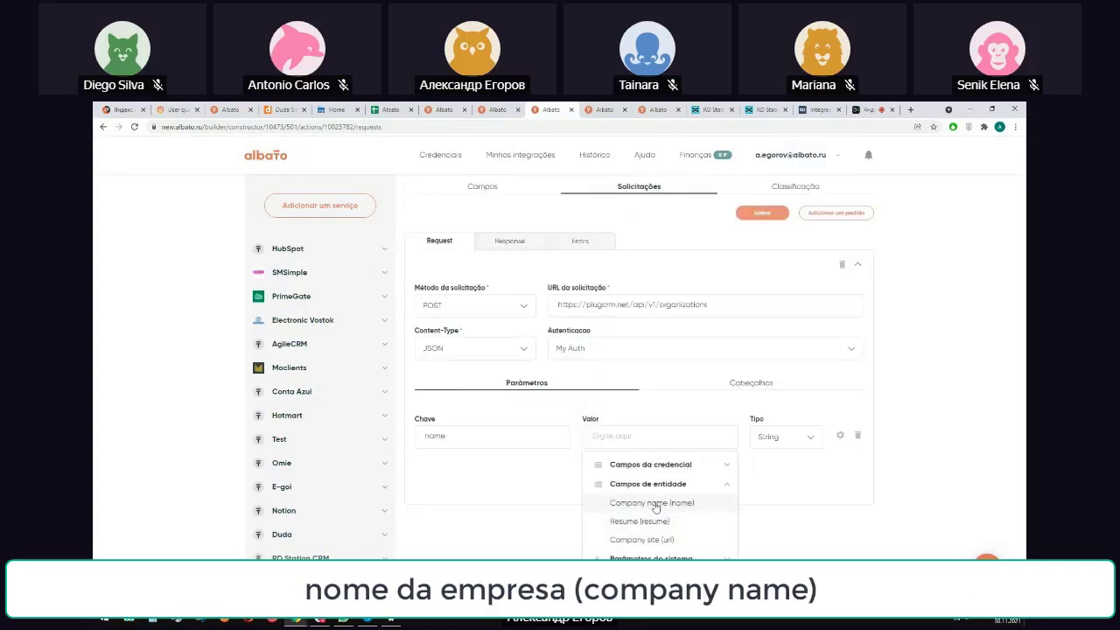
left_click(656, 504)
scroll(646, 529, "up", 1)
Step: Add two String parameters to the request: key "resume" with the Resume field and key "url" with the Company site field
left_click(641, 540)
left_click(644, 536)
left_click(492, 435)
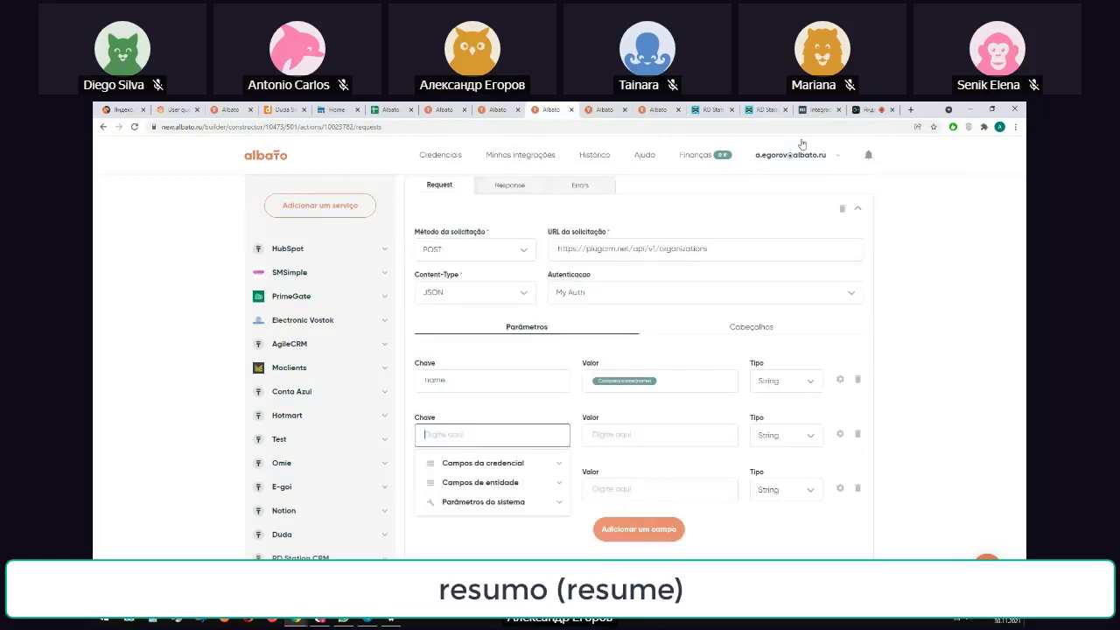
type("resume")
left_click(651, 438)
left_click(489, 491)
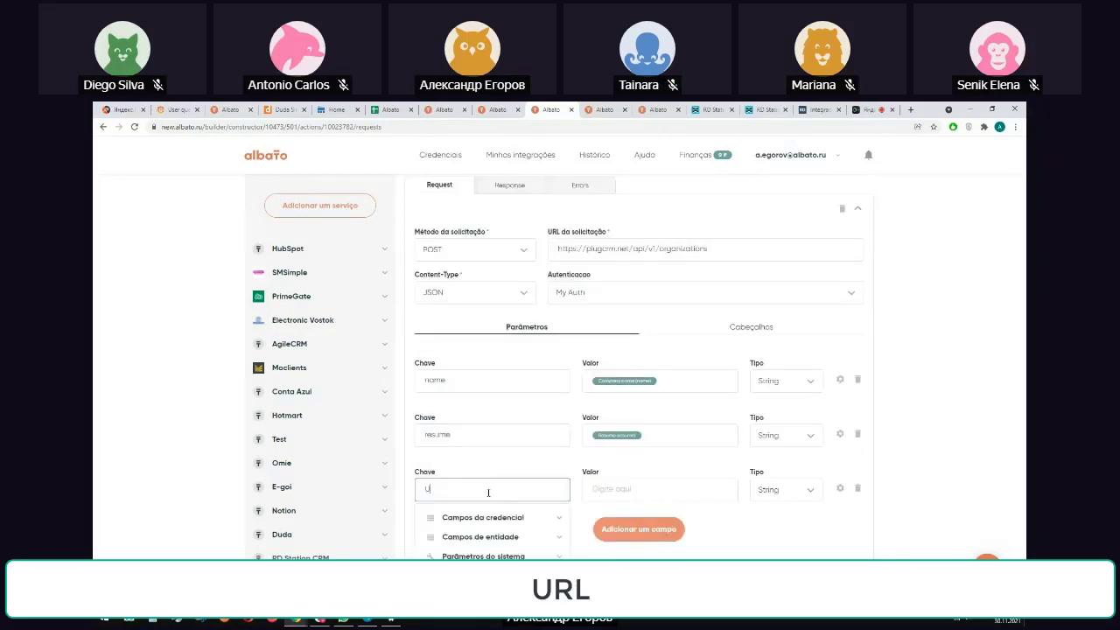
type("url")
left_click(656, 490)
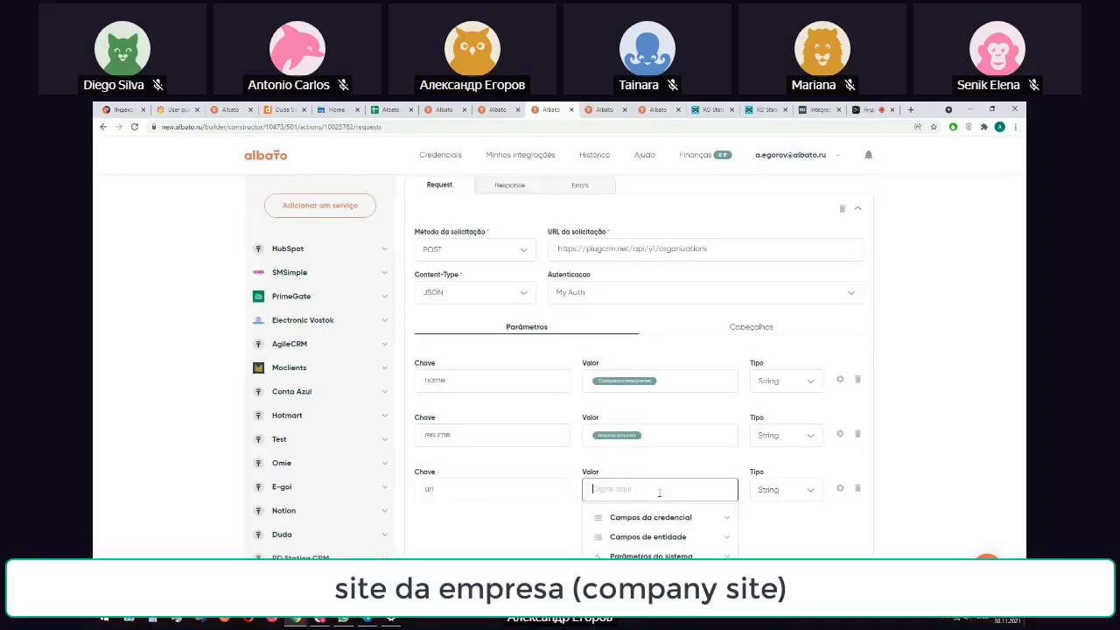
left_click(657, 547)
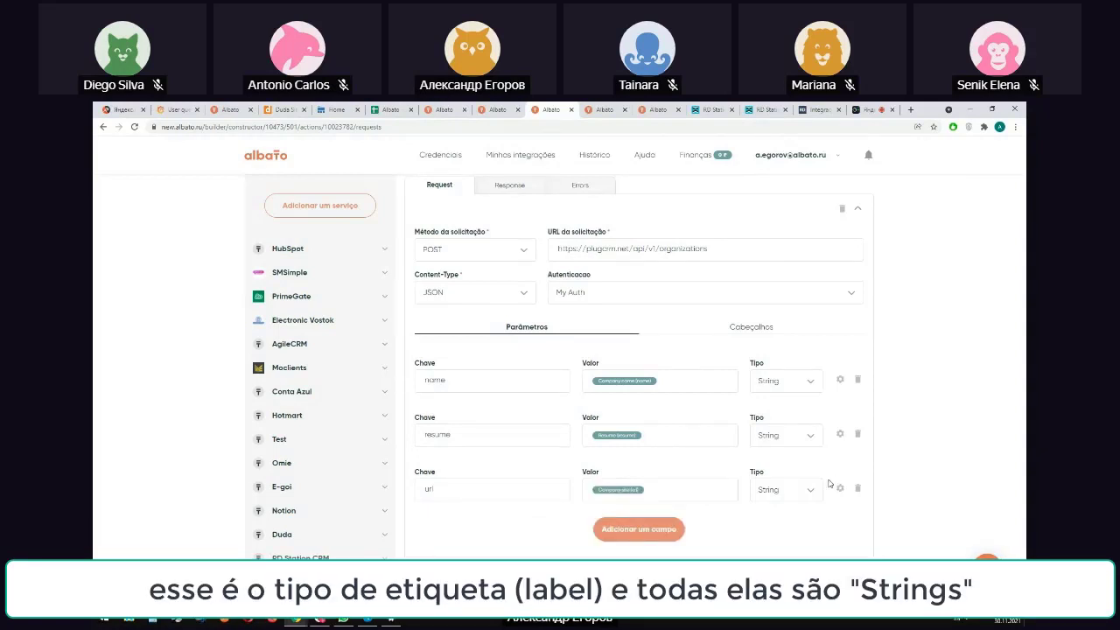
left_click_drag(751, 362, 765, 368)
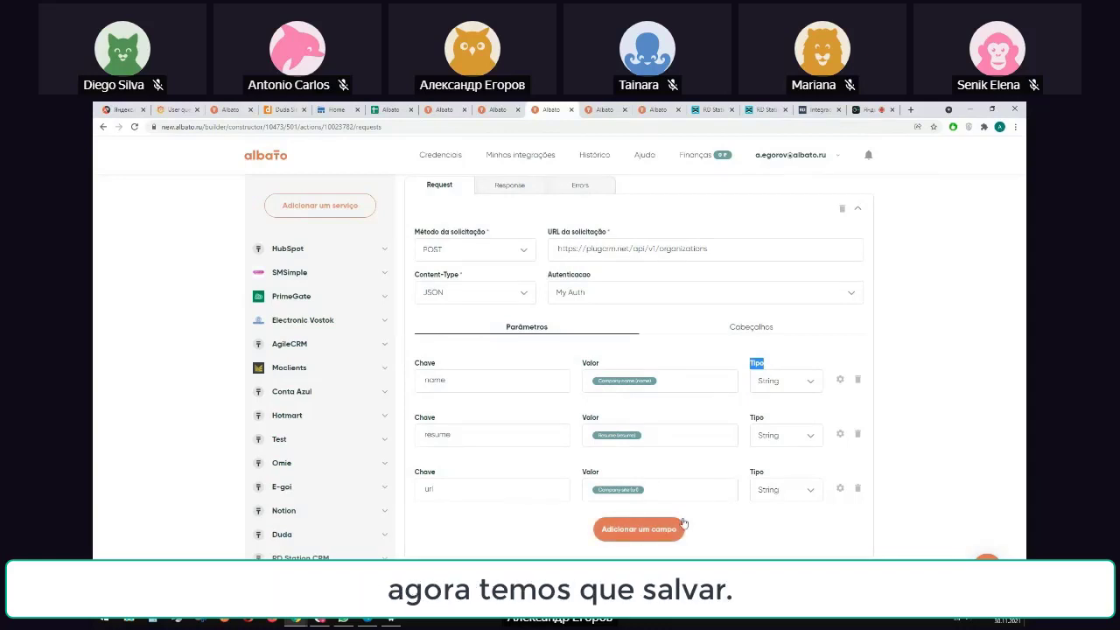
Step: Review the action's field list and its completed request settings
scroll(740, 528, "up", 3)
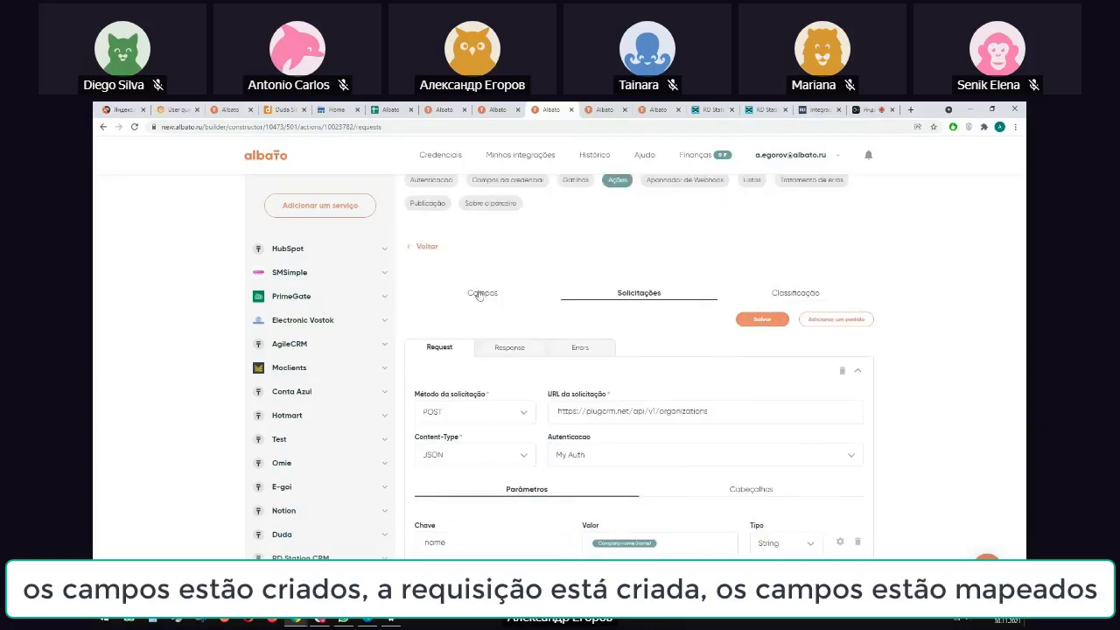
left_click(480, 294)
left_click(637, 314)
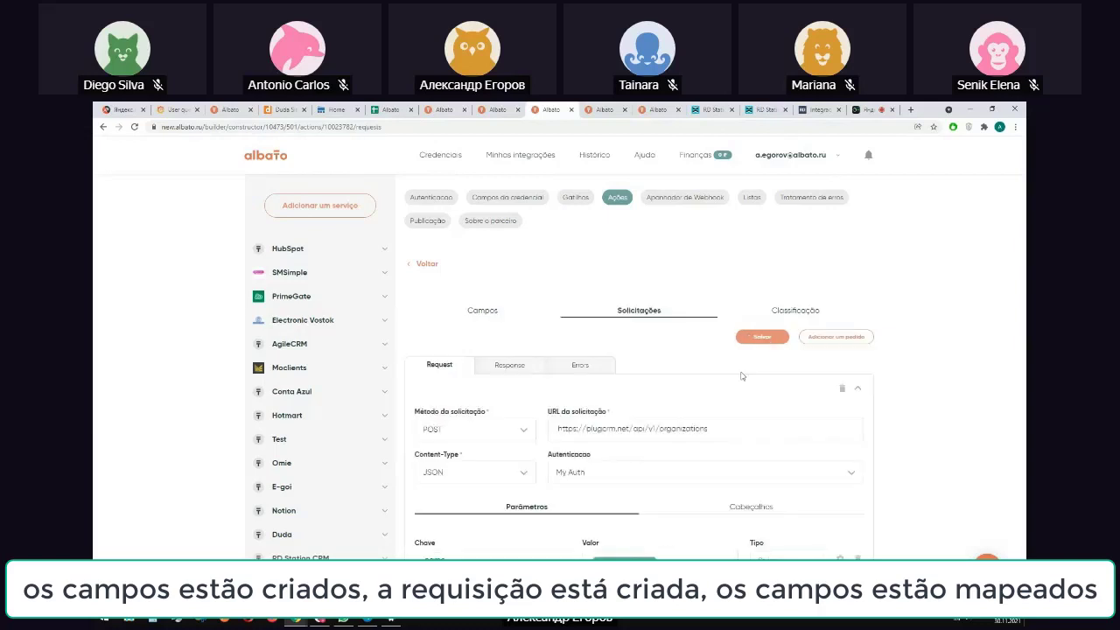
scroll(480, 539, "down", 3)
scroll(480, 539, "up", 3)
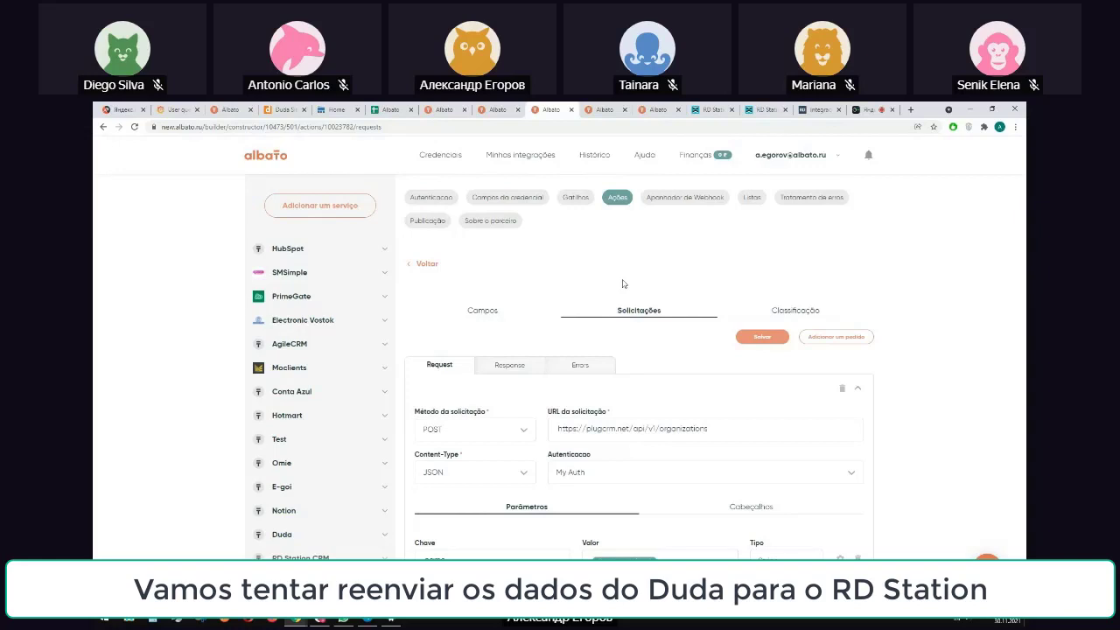
Step: Create a new credential for the RD CRM service, pasting the API token copied from RD Station
left_click(492, 110)
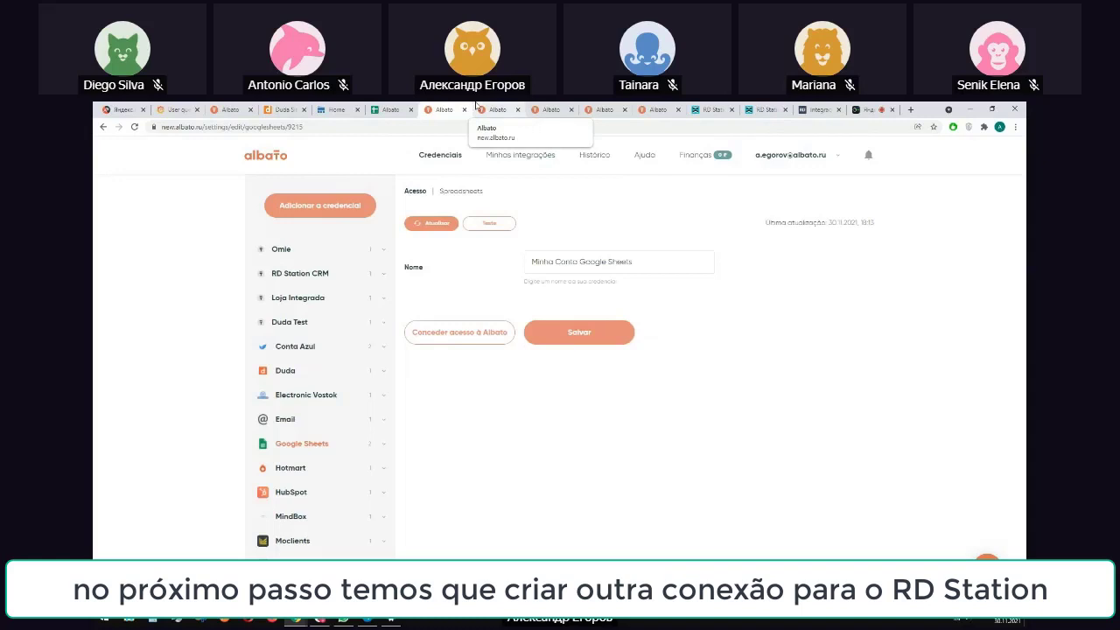
left_click(438, 158)
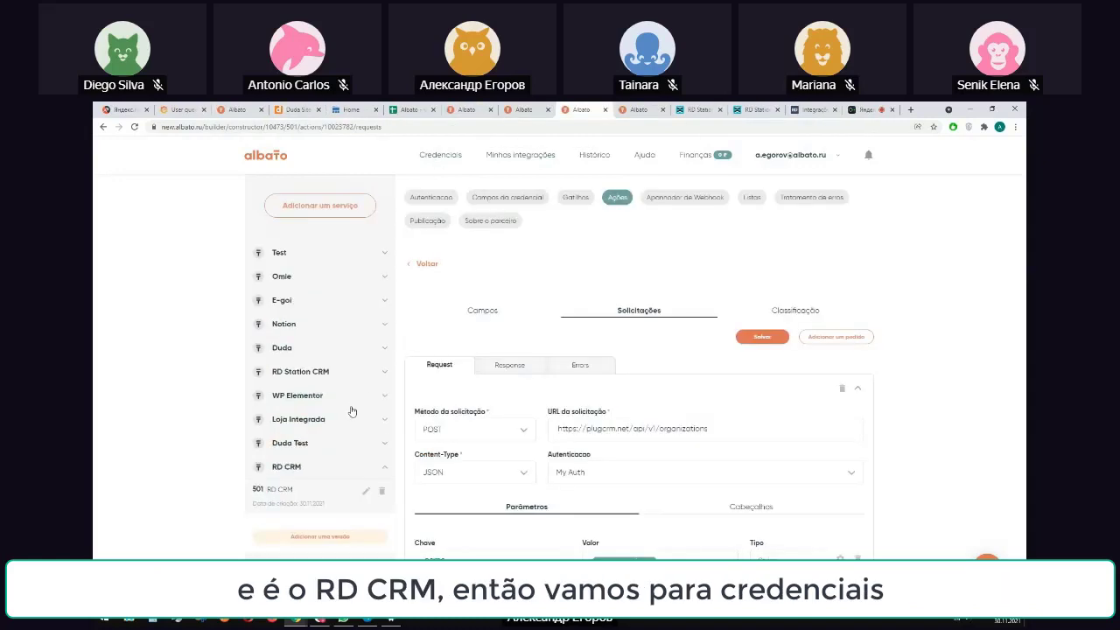
left_click(441, 155)
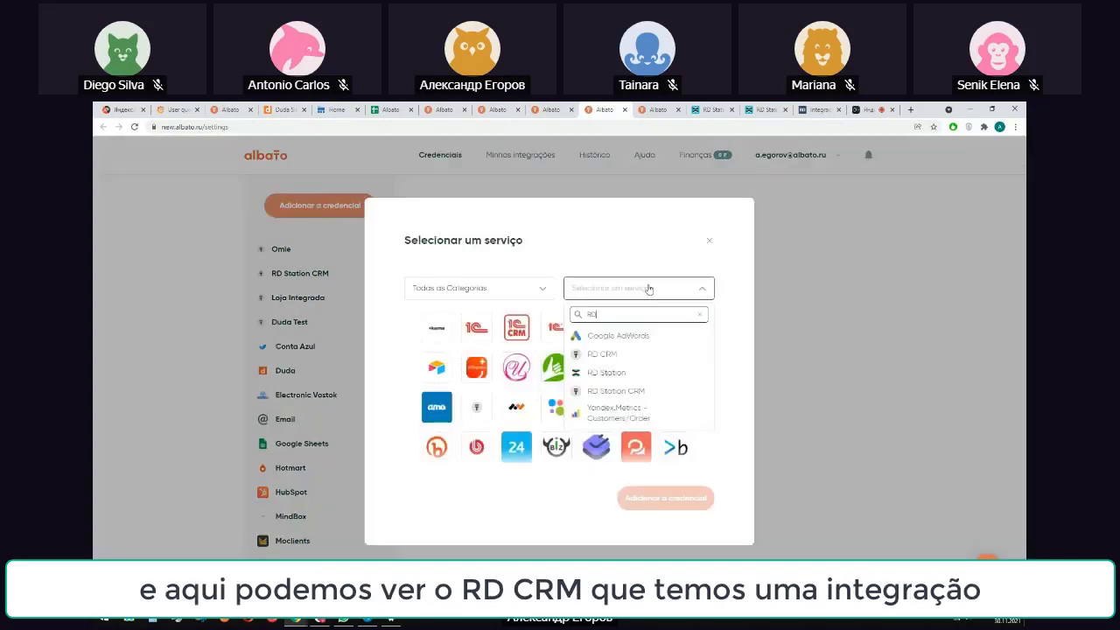
left_click(616, 355)
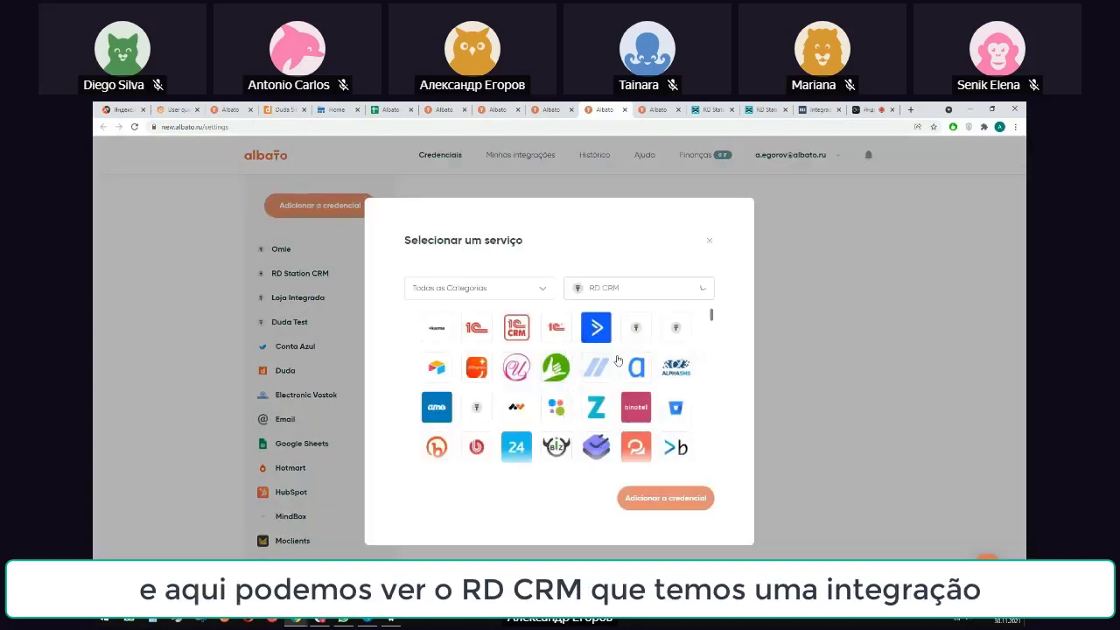
left_click(665, 497)
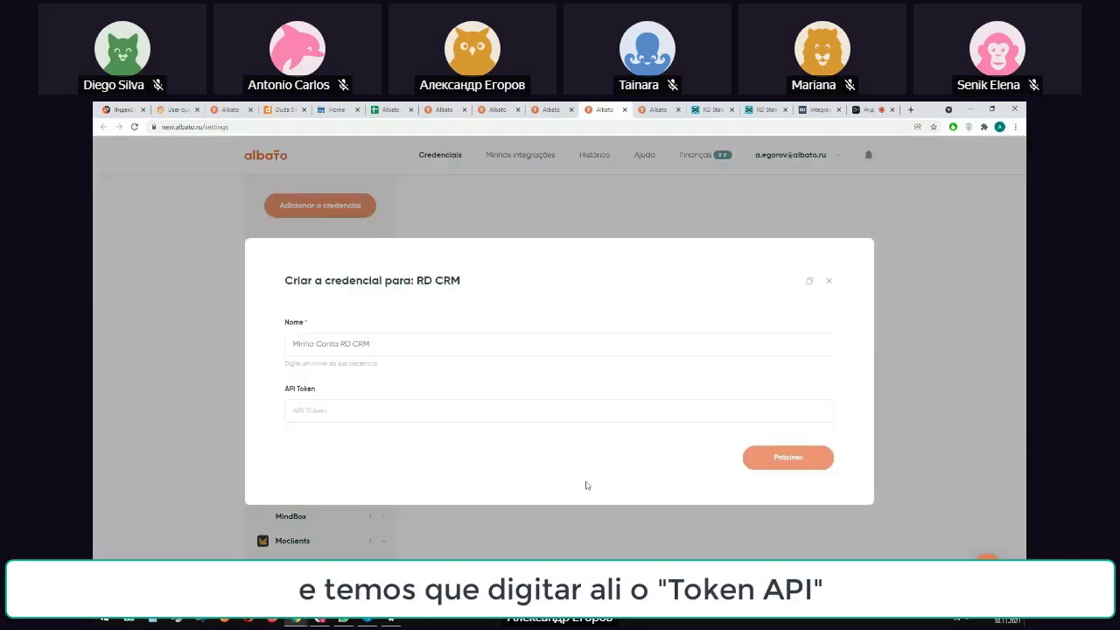
left_click(553, 411)
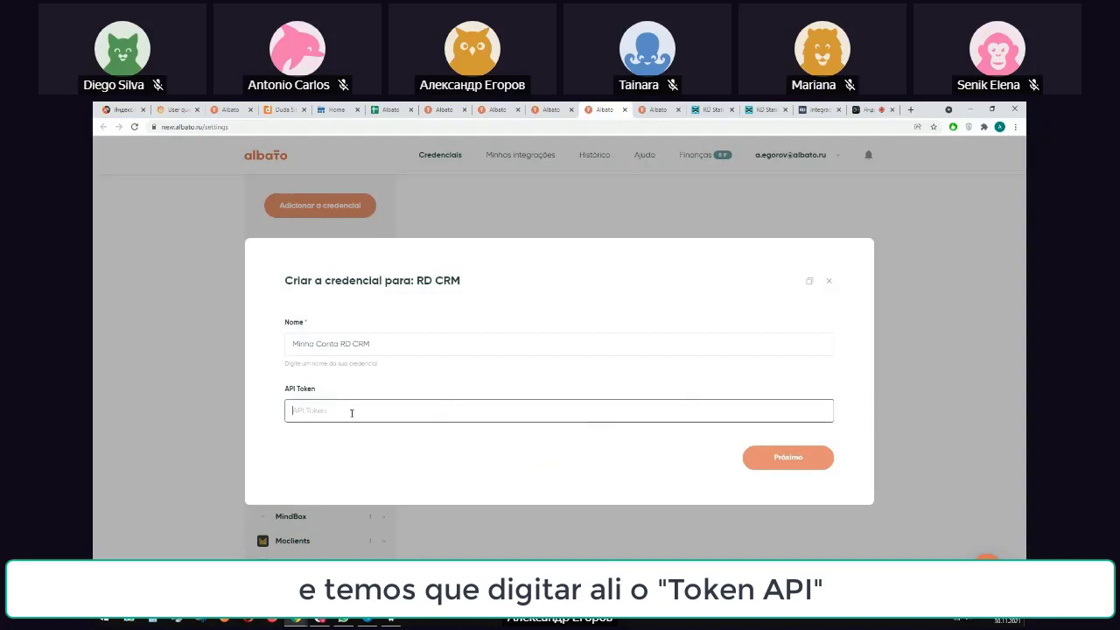
left_click(765, 112)
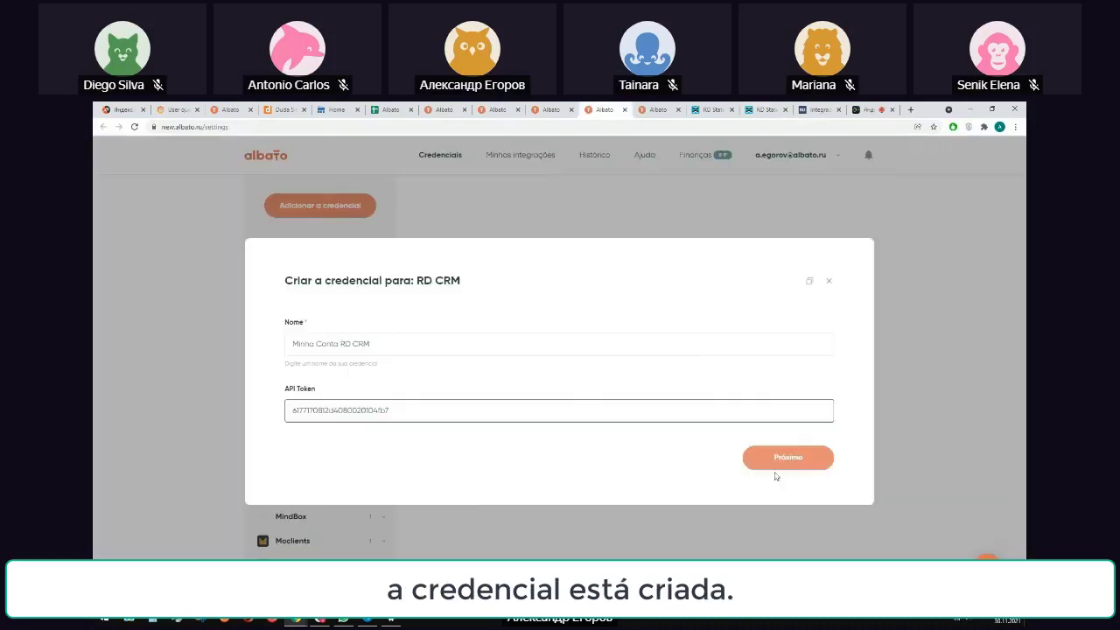
left_click(788, 458)
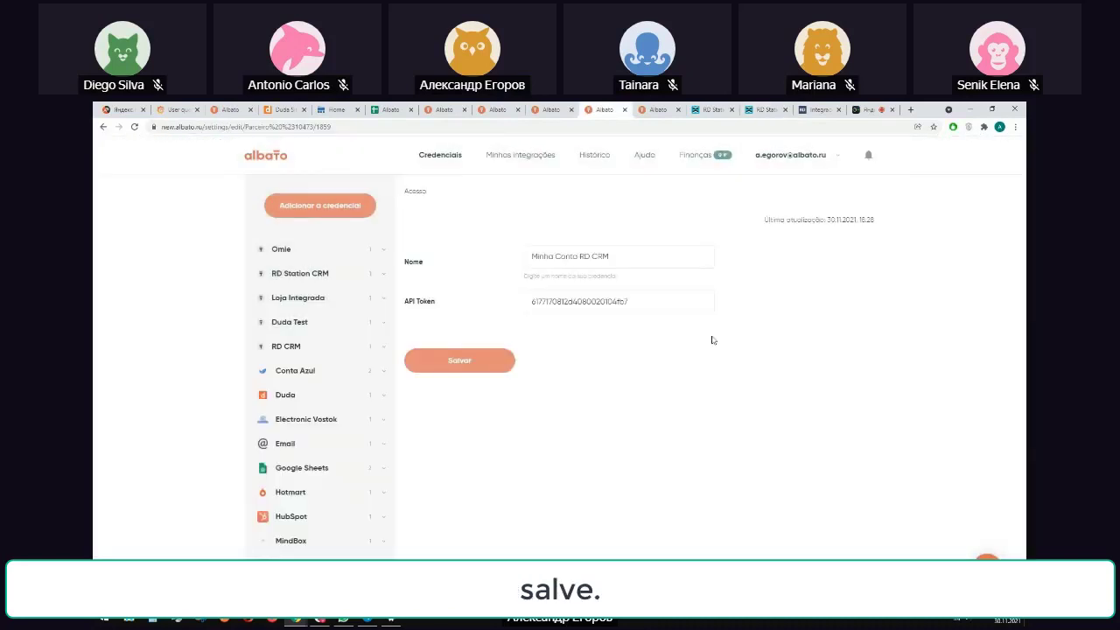
Step: Create a new integration with Duda Test as source service, Form submission as event and the Duda Test credential
left_click(530, 154)
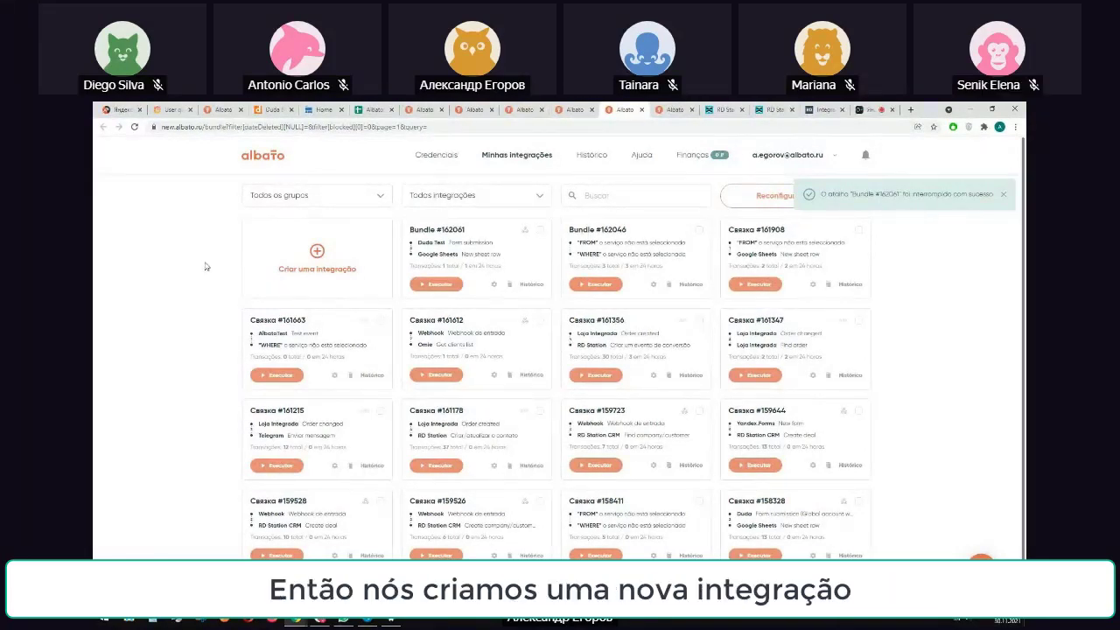
left_click(319, 254)
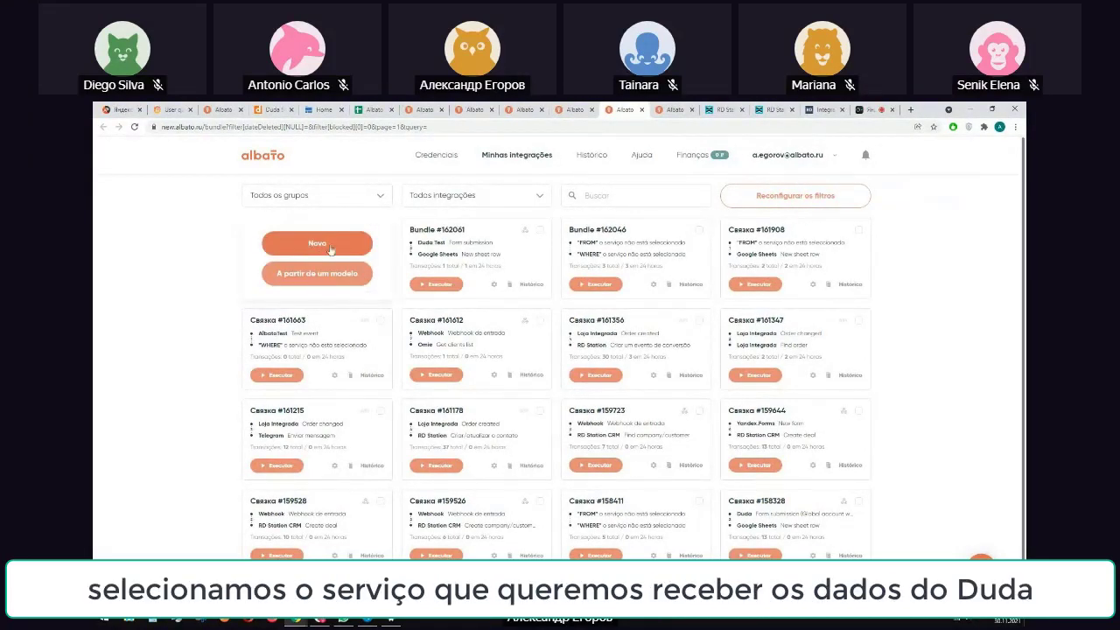
left_click(318, 252)
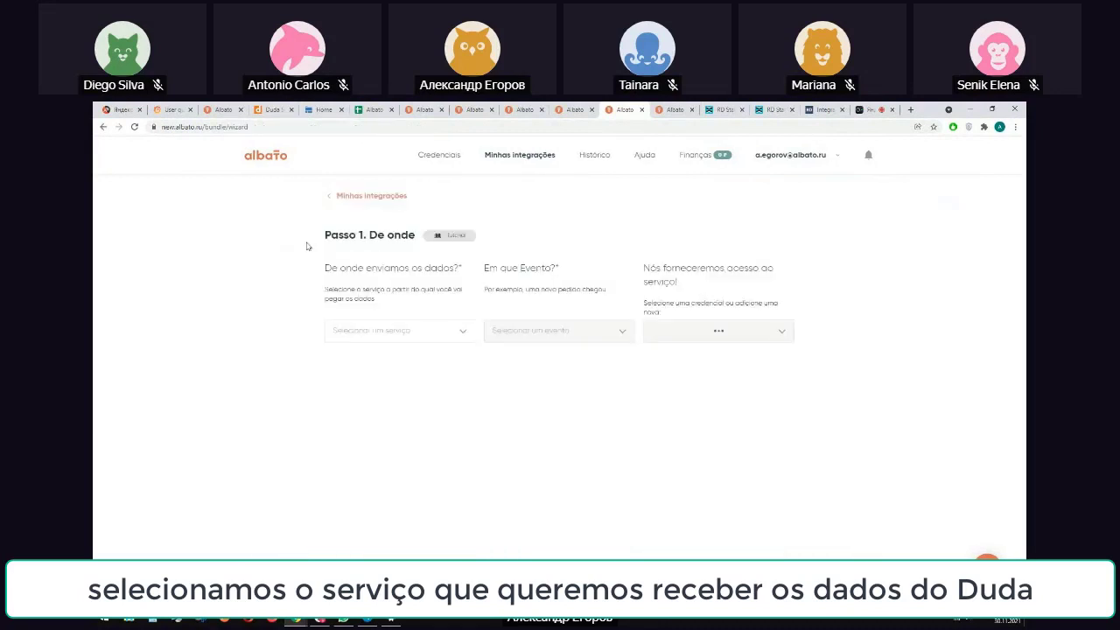
left_click(400, 331)
type("du")
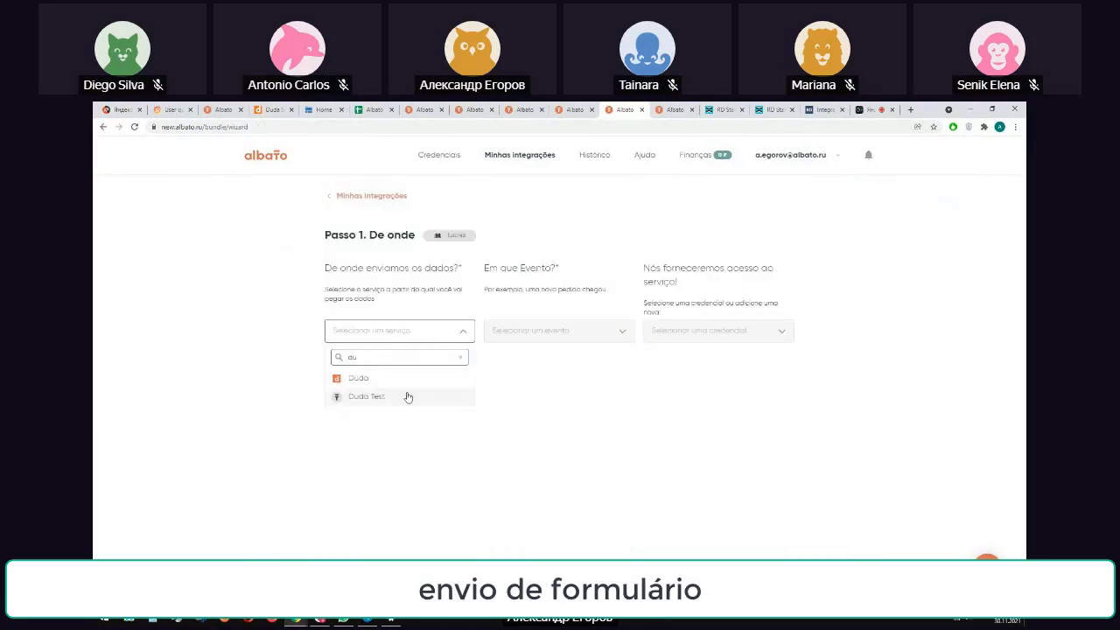
left_click(407, 396)
left_click(542, 380)
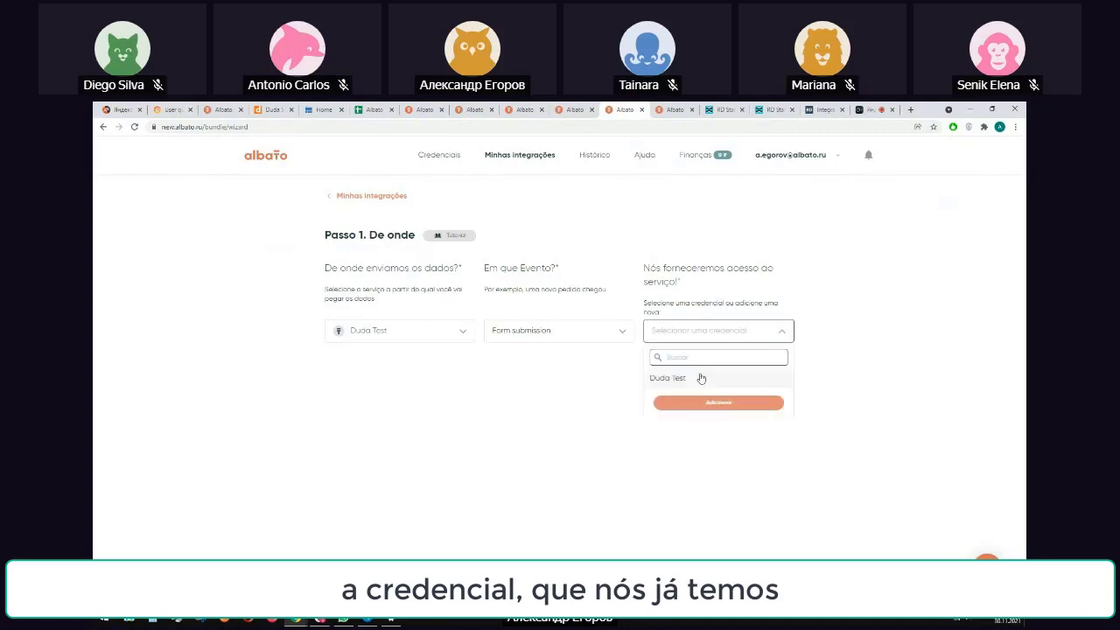
left_click(701, 379)
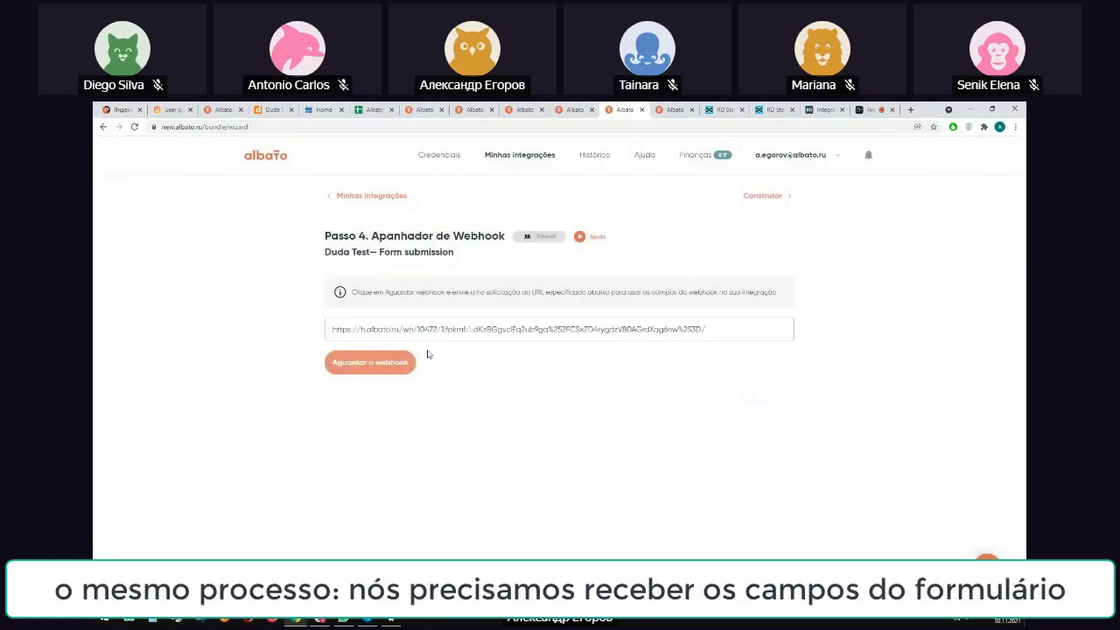
Step: Wait for the webhook and submit the lead form on the Duda site so its fields are captured
left_click(405, 360)
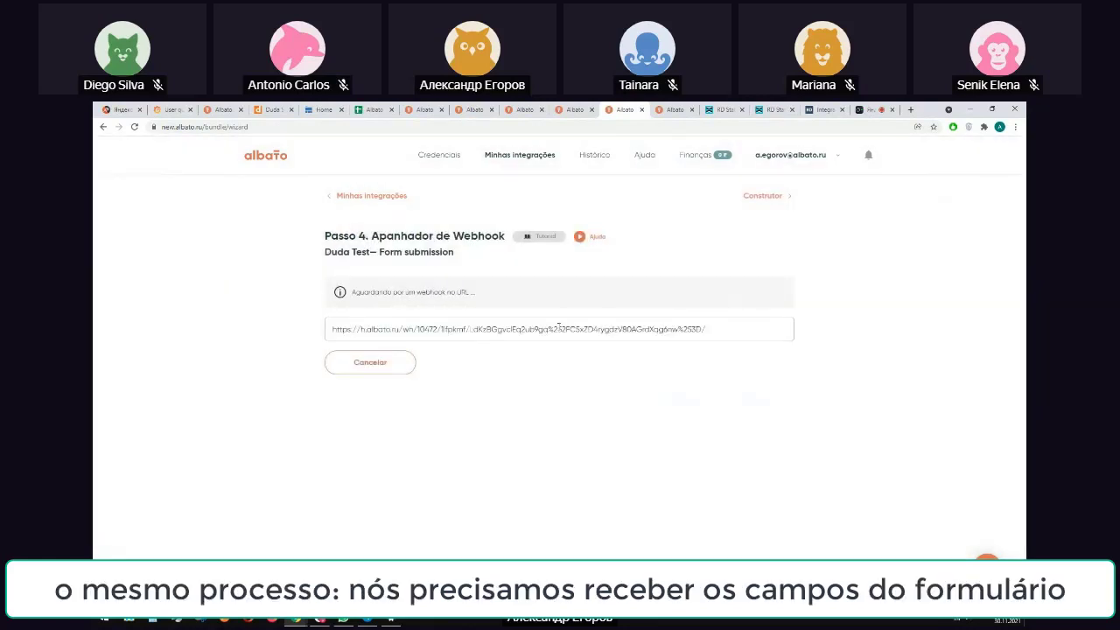
left_click(318, 111)
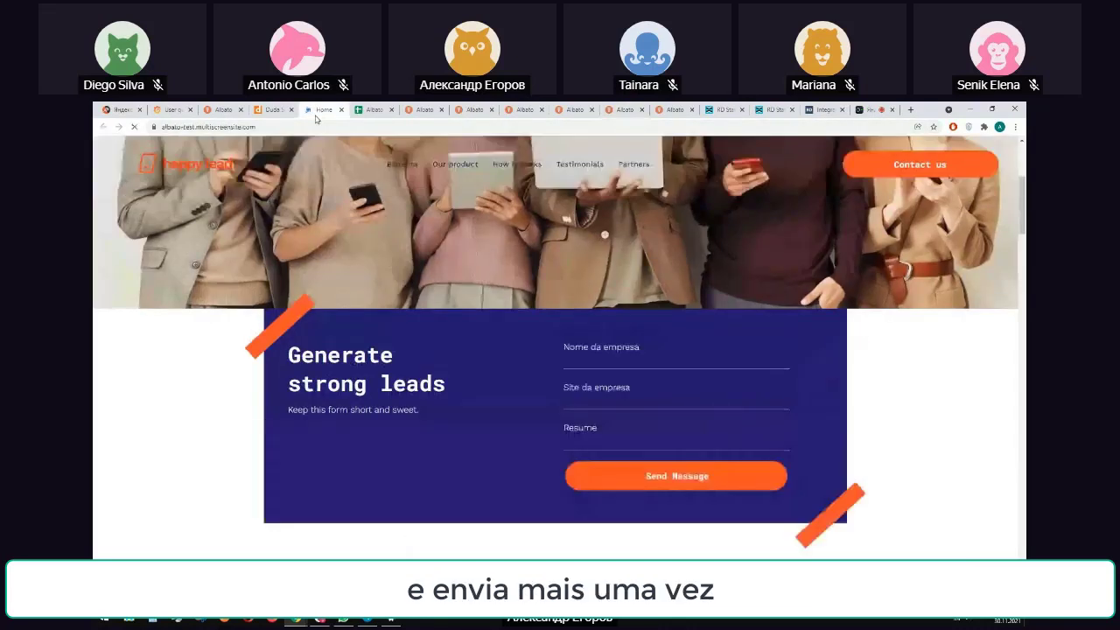
left_click(589, 361)
type("Al")
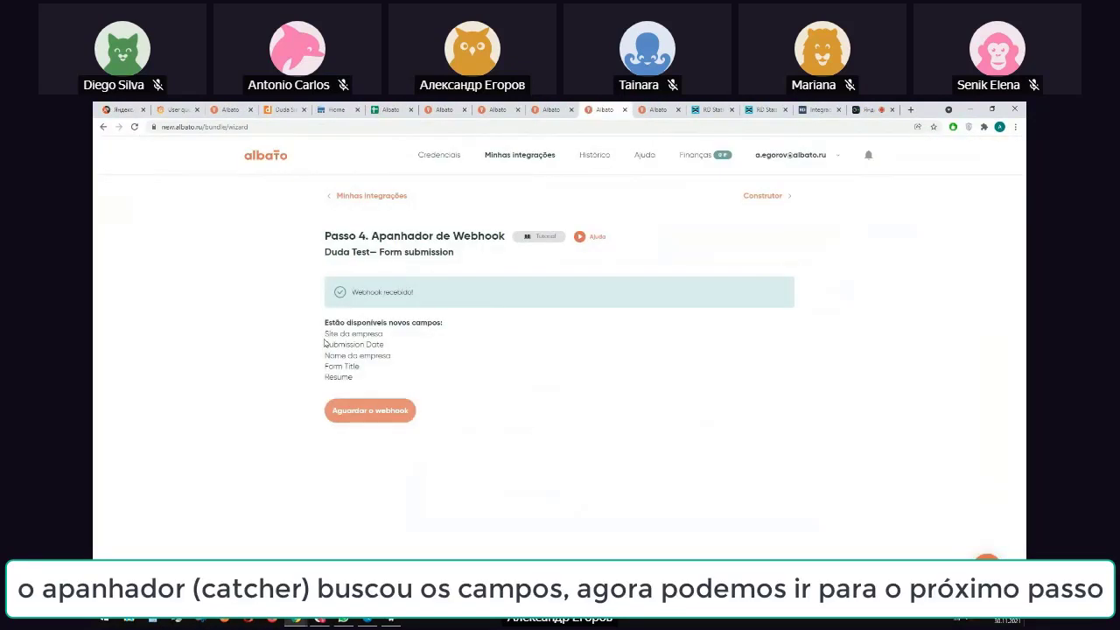
left_click_drag(324, 332, 412, 379)
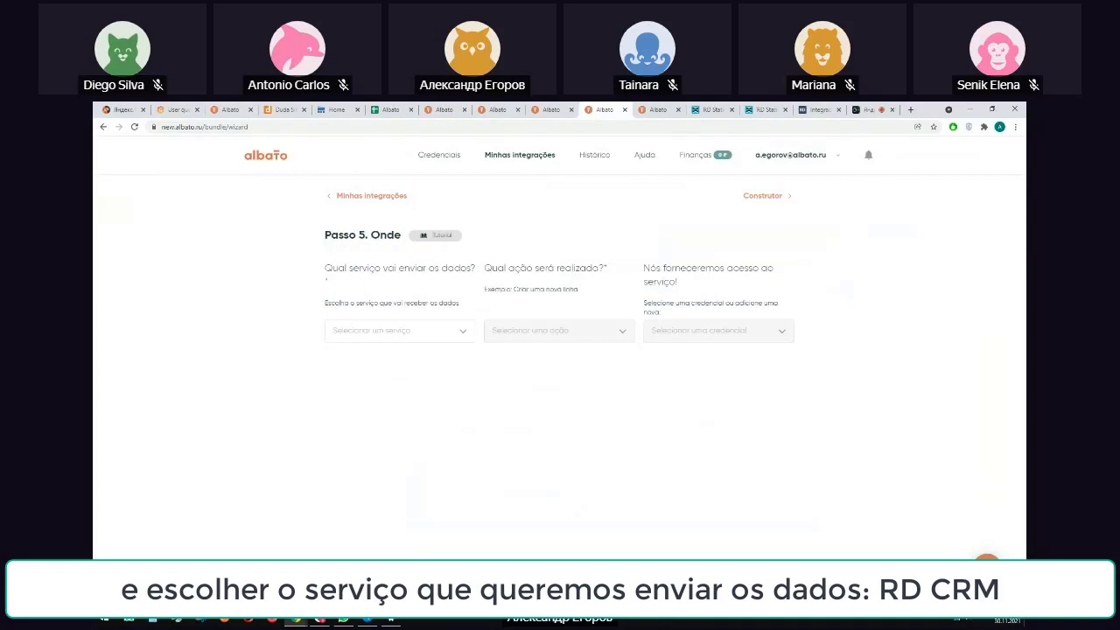
Step: Set the integration's destination to RD CRM with the Create company action and the RD CRM credential
left_click(427, 336)
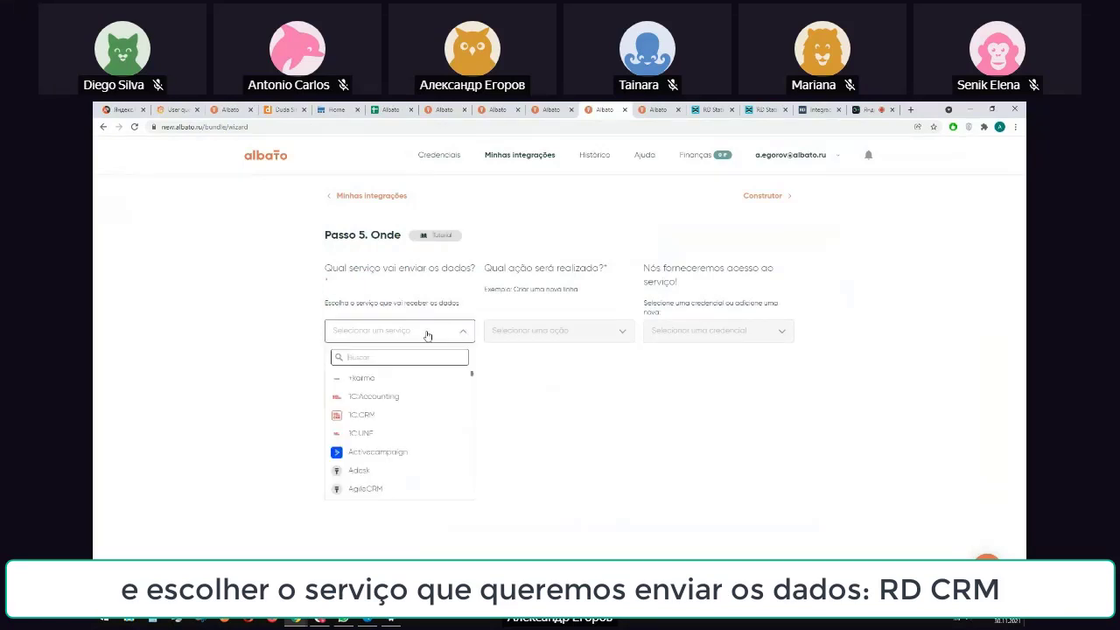
type("rd")
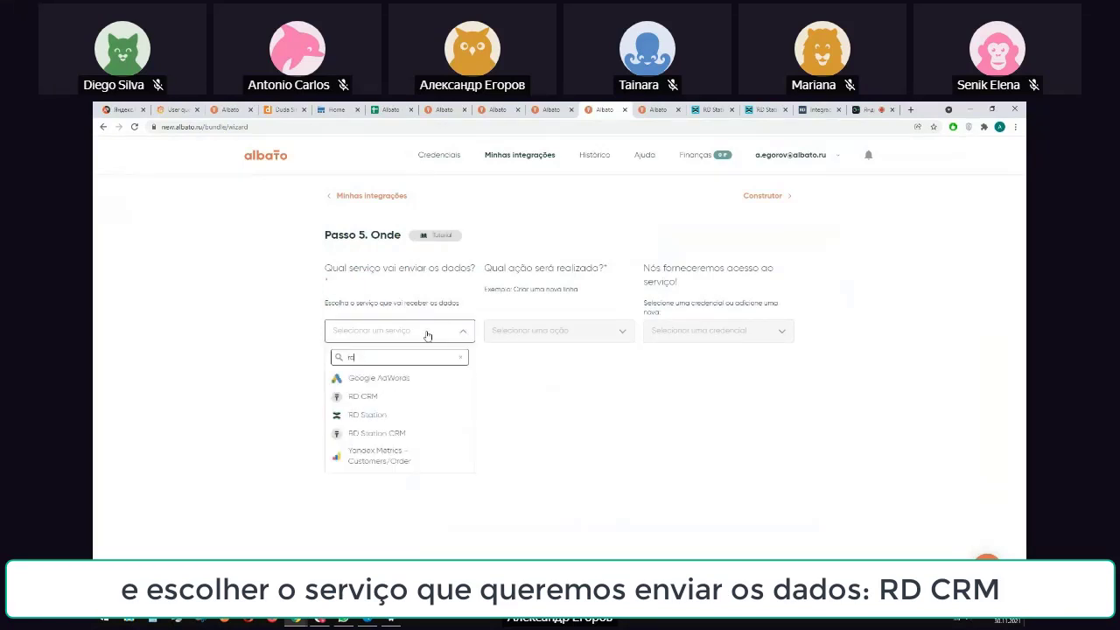
left_click(383, 401)
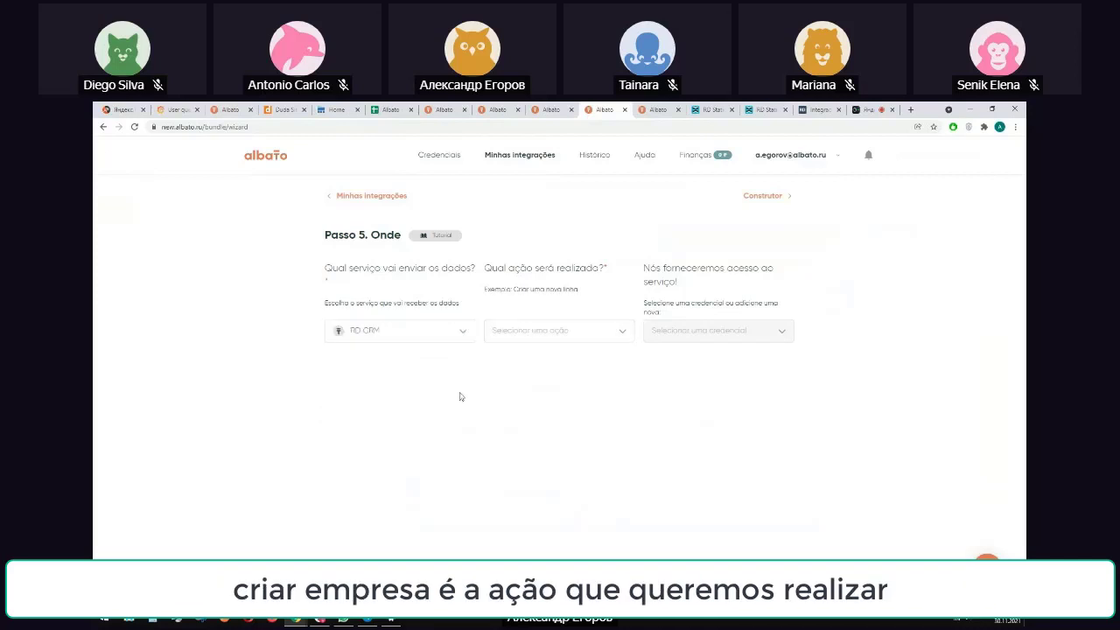
left_click(560, 333)
left_click(525, 357)
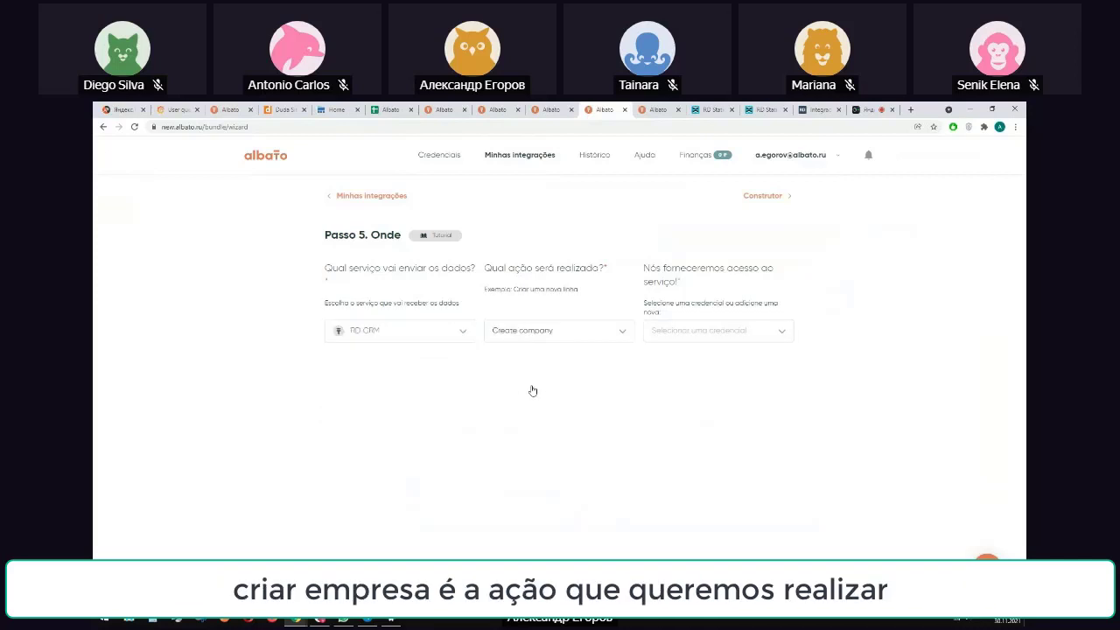
left_click(696, 332)
left_click(690, 378)
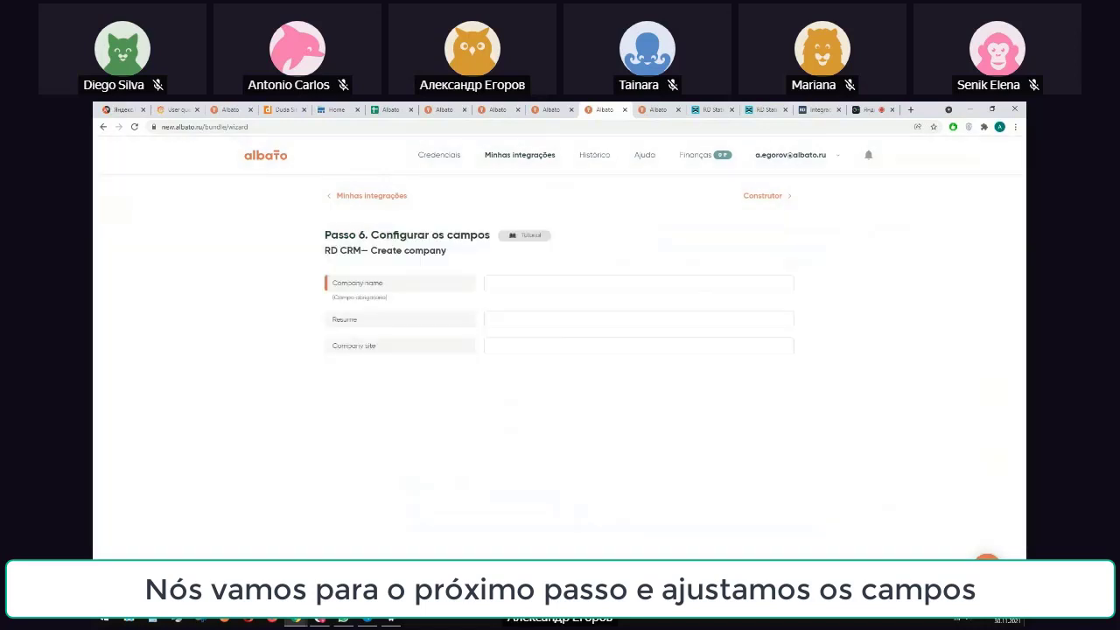
Step: Map the Company name field of the Create company action to Duda Test's Nome da empresa
left_click(512, 287)
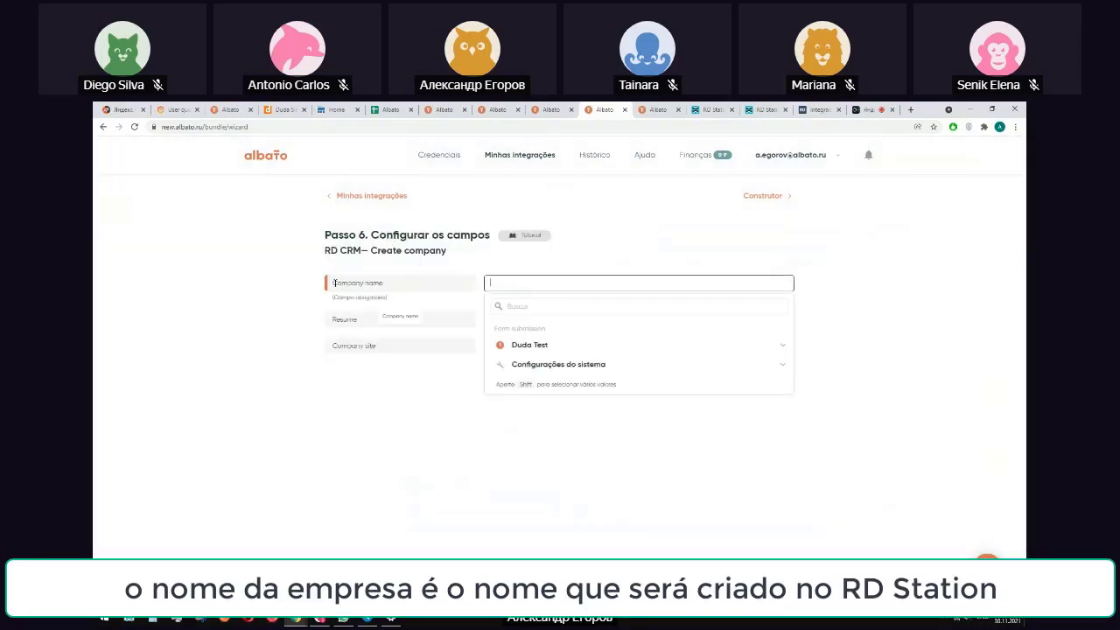
left_click_drag(333, 282, 386, 282)
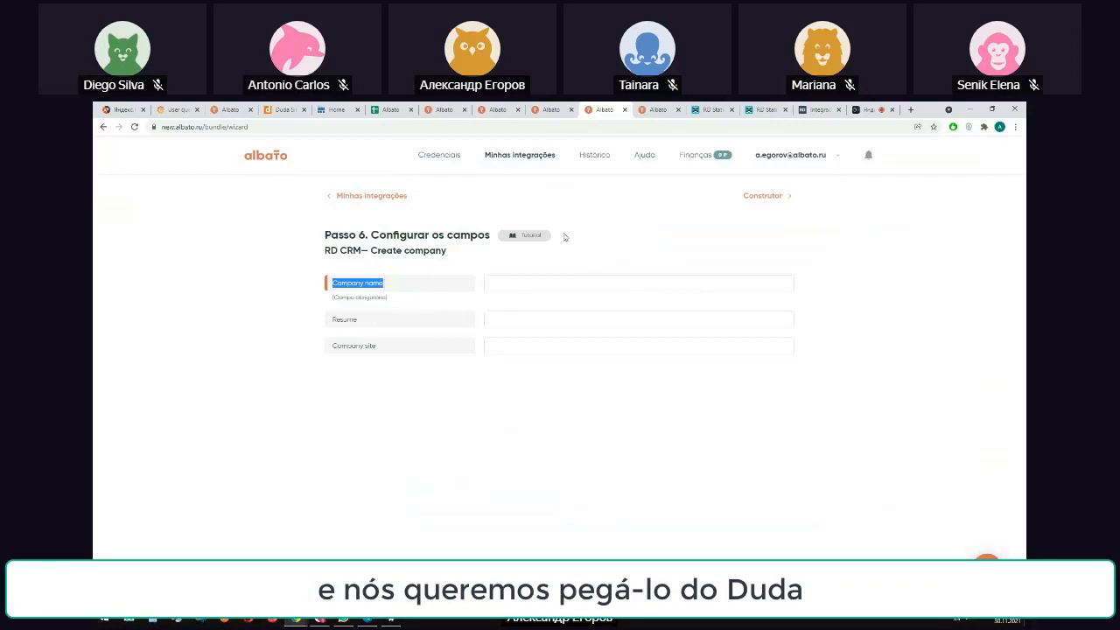
left_click(527, 287)
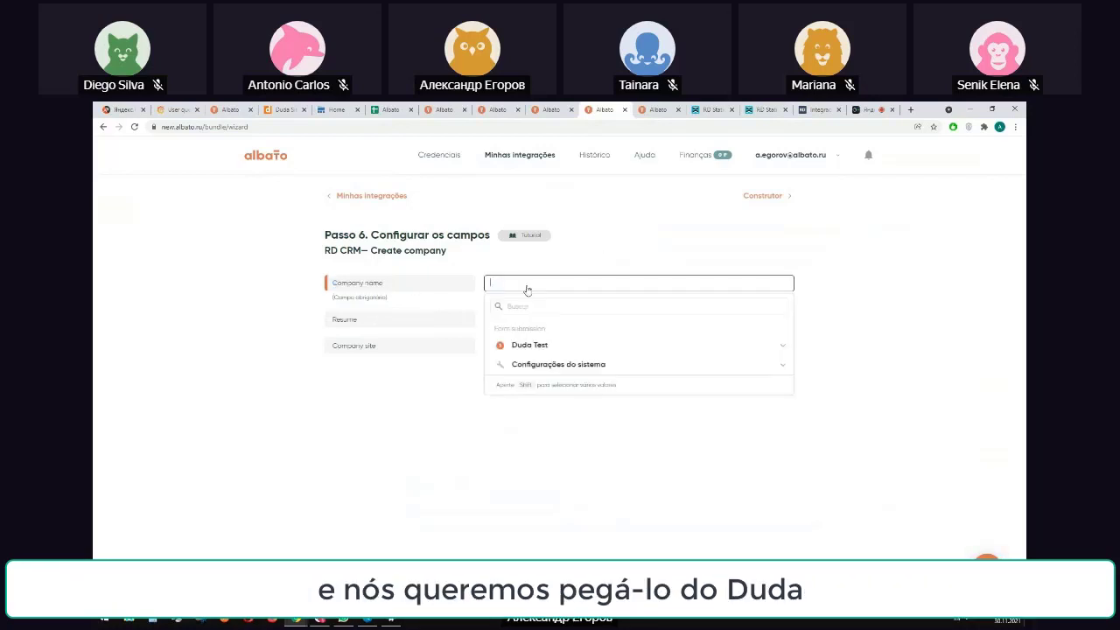
left_click(523, 343)
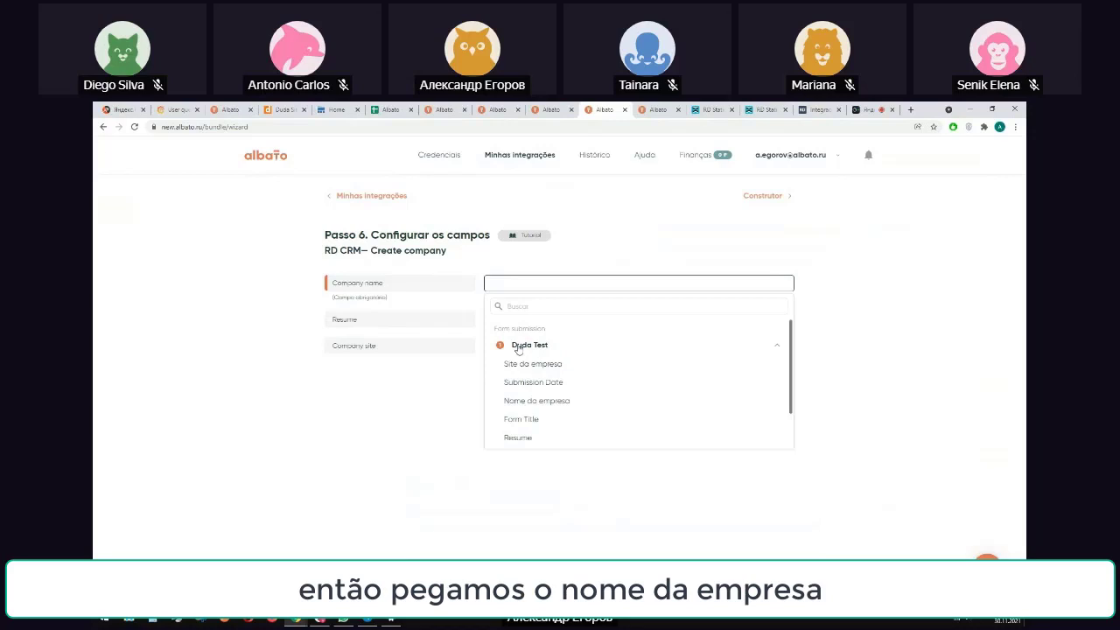
left_click(536, 400)
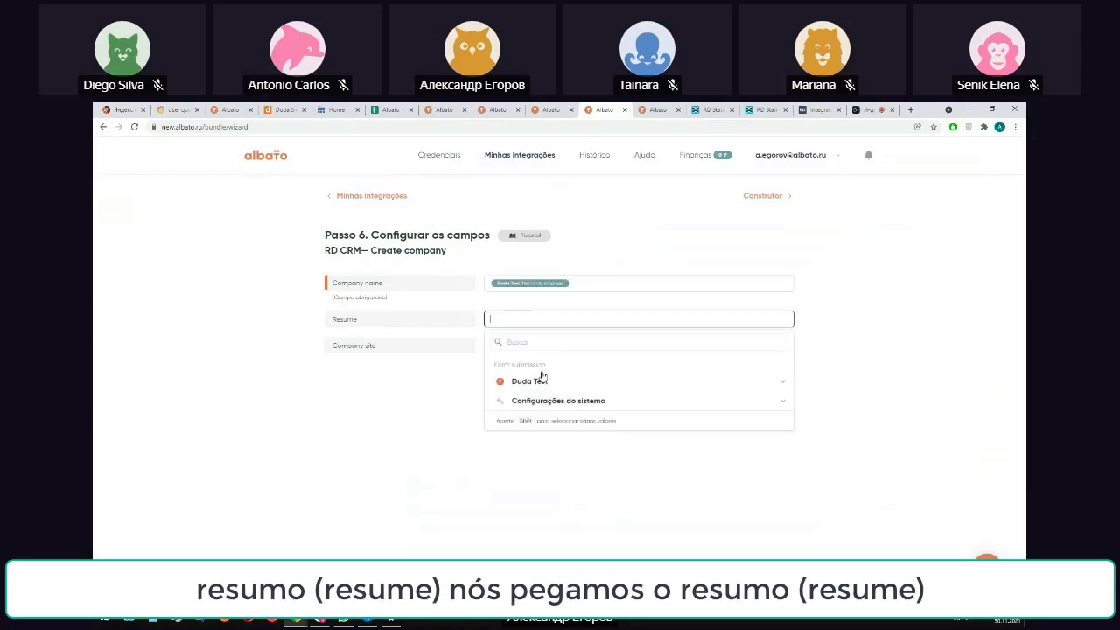
Step: Map the Resume and Company site fields to Duda Test's Resume and Site da empresa, and start the integration
left_click(536, 378)
scroll(543, 385, "down", 1)
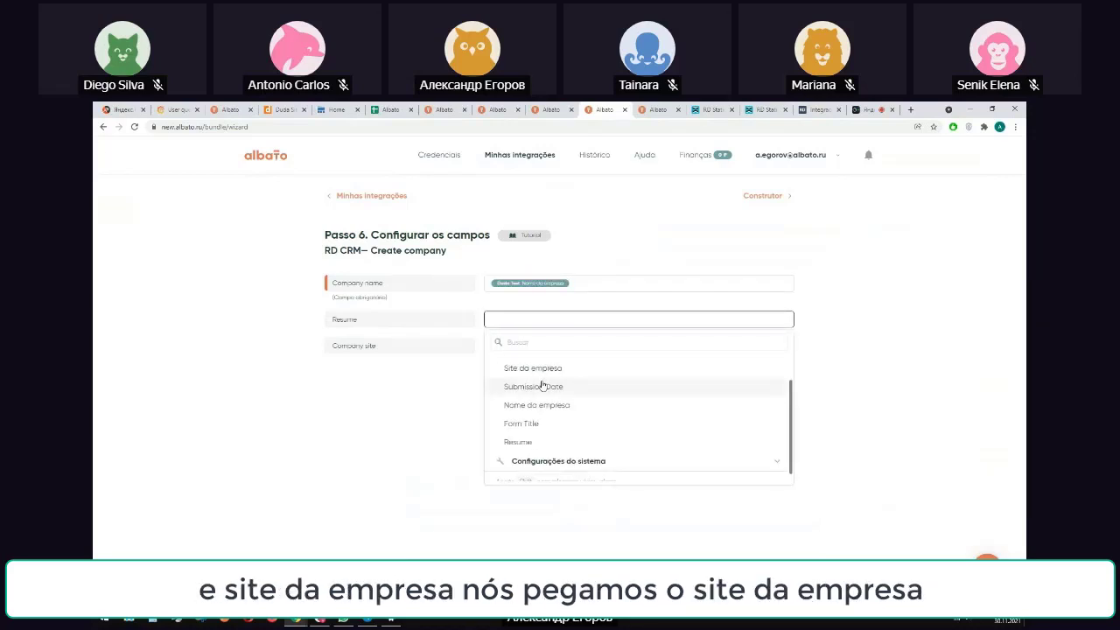
left_click(566, 441)
left_click(560, 346)
left_click(551, 402)
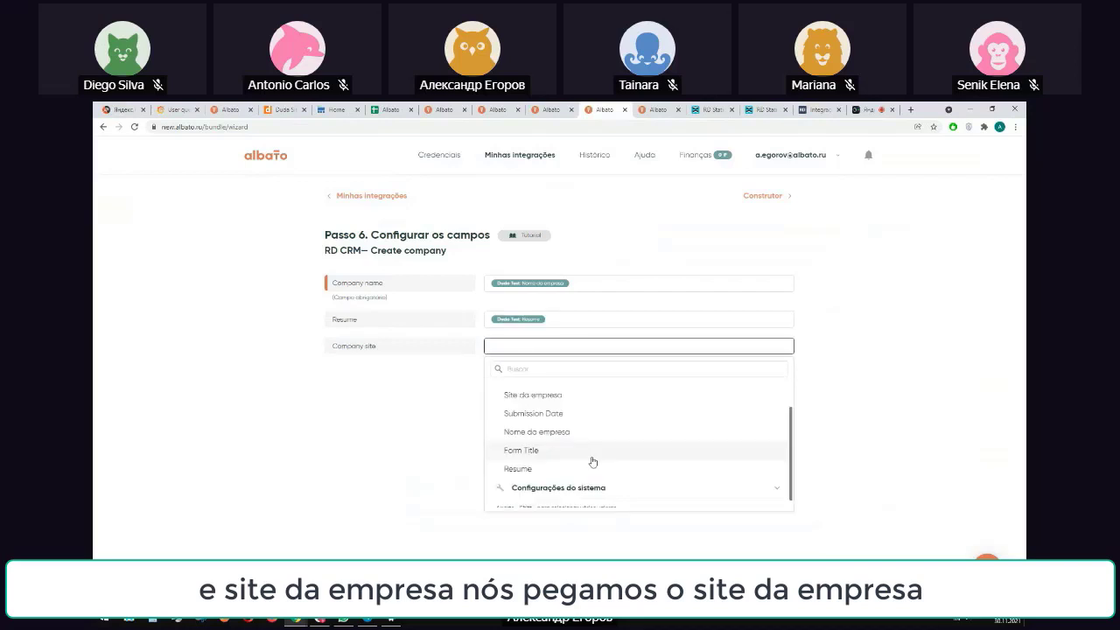
left_click(560, 395)
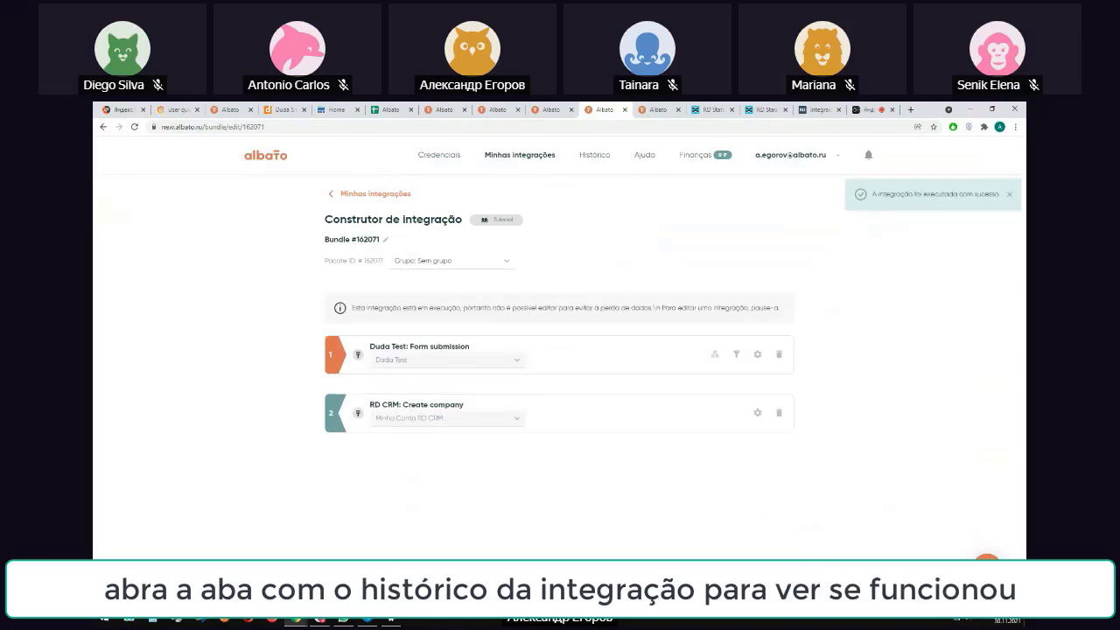
left_click(615, 114)
left_click(564, 110)
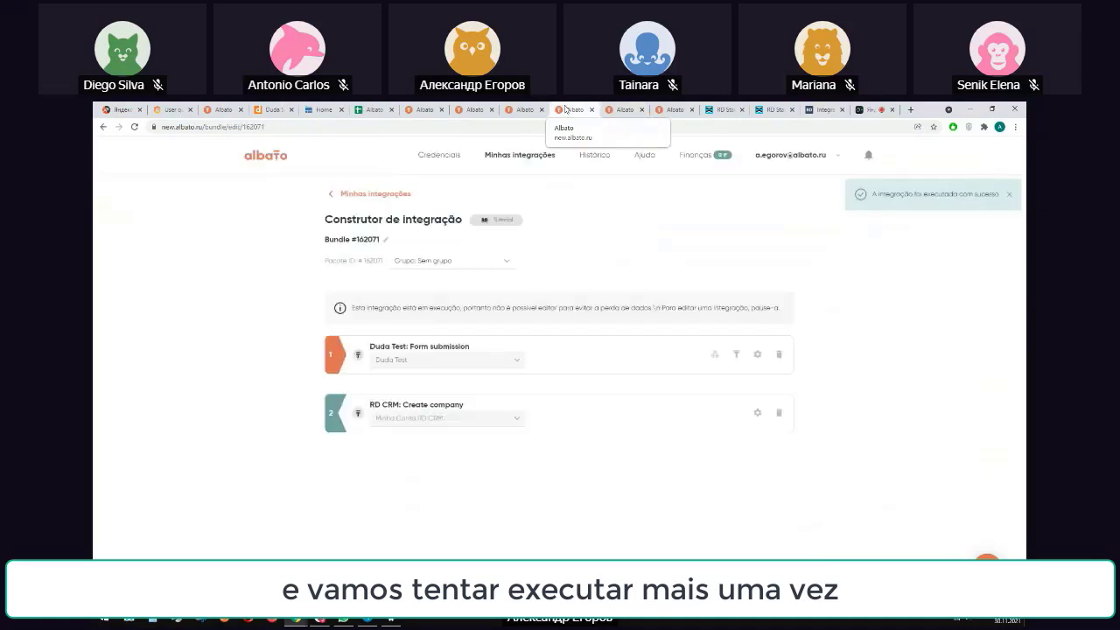
left_click(307, 113)
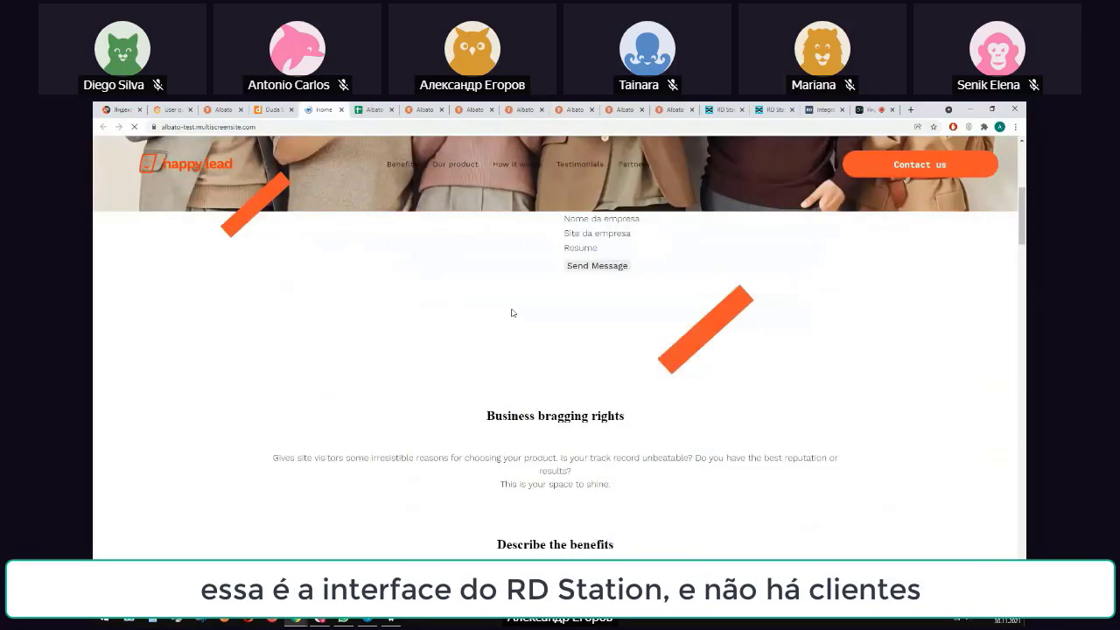
left_click(722, 109)
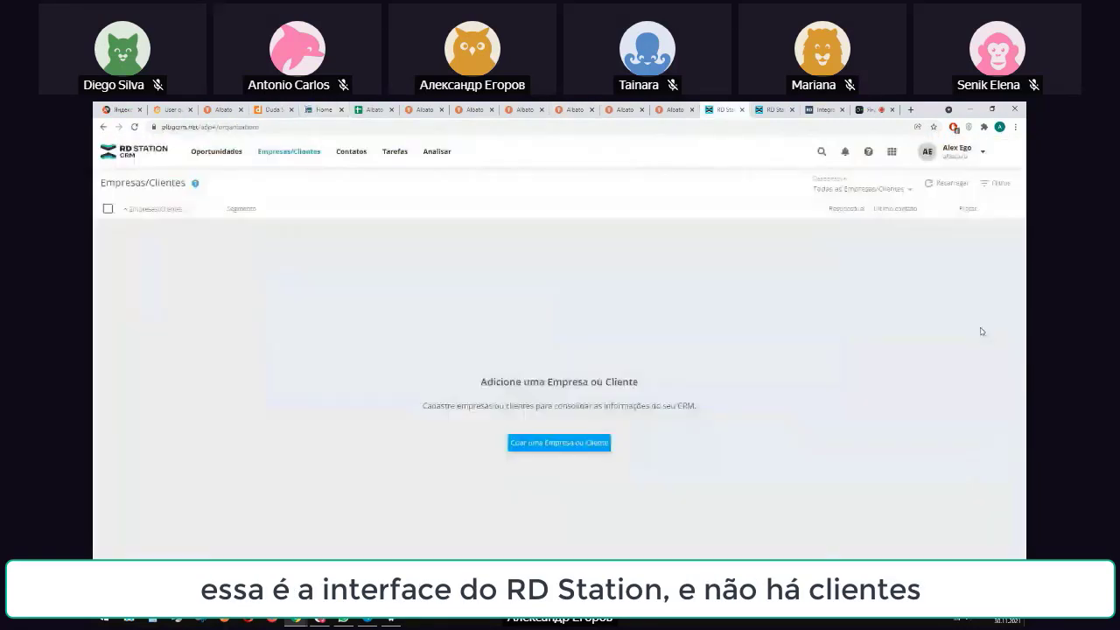
left_click(569, 109)
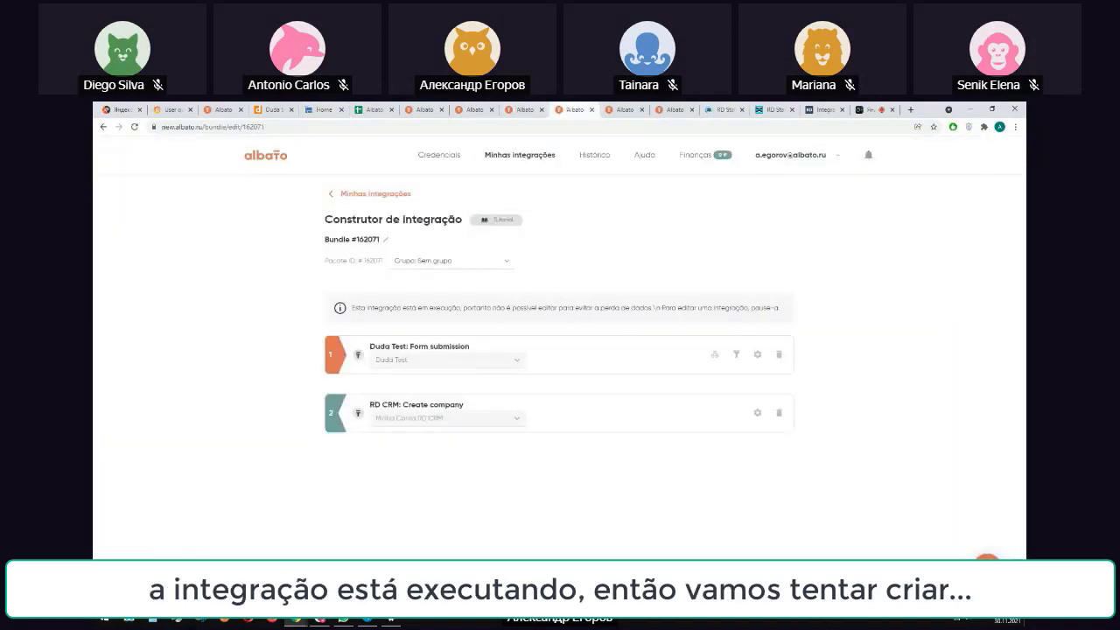
left_click(322, 109)
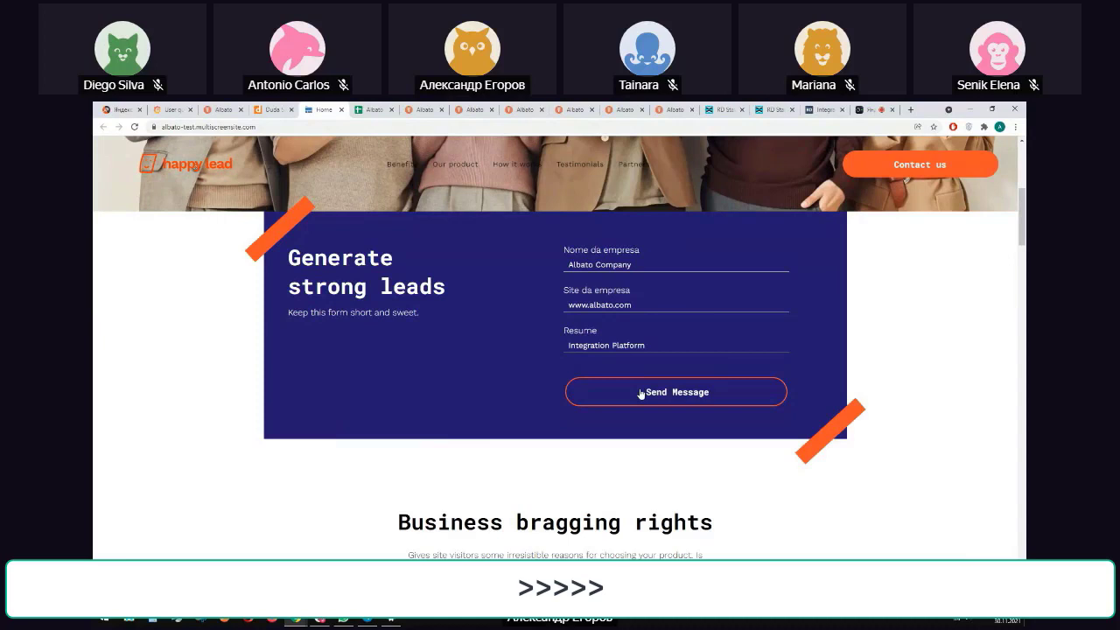
left_click(644, 393)
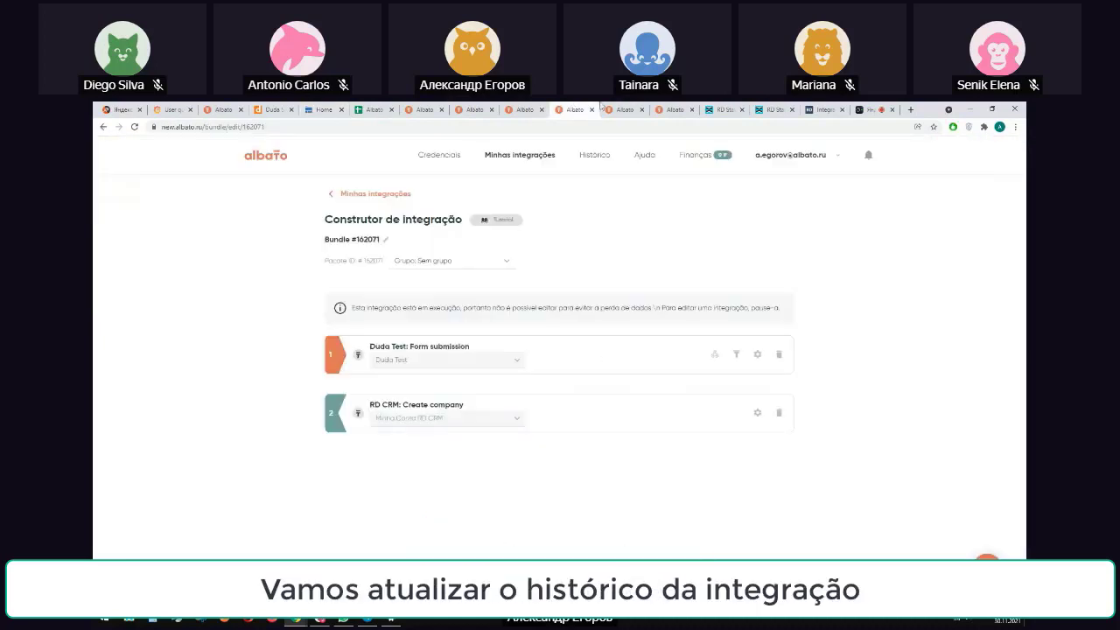
Step: Refresh the integration's history and inspect the data sent in the RD CRM request
left_click(461, 214)
left_click(461, 220)
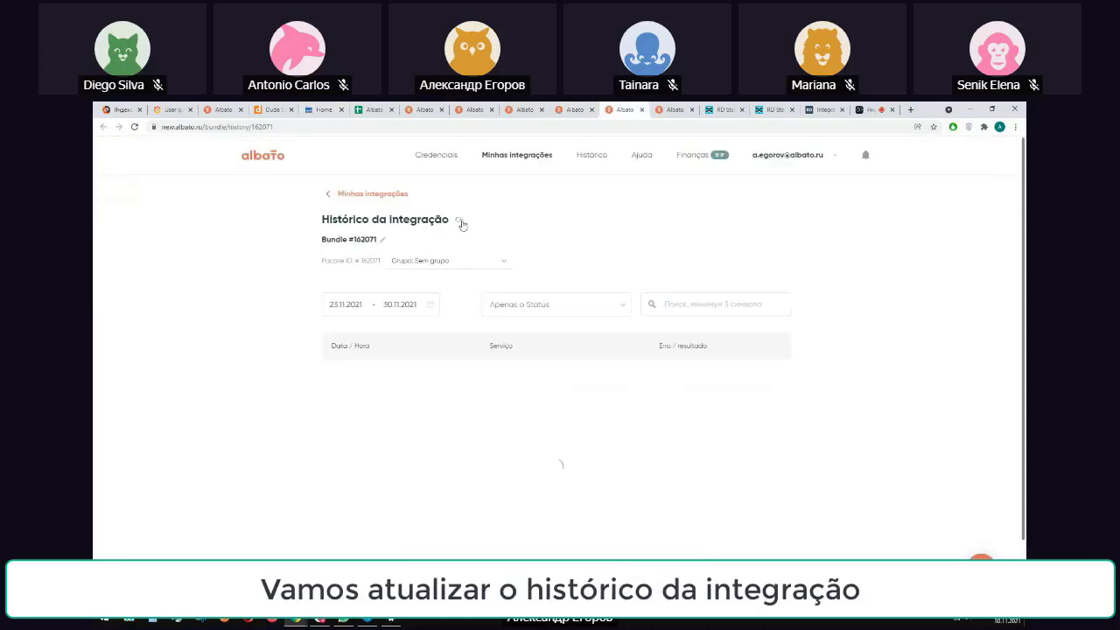
left_click(687, 398)
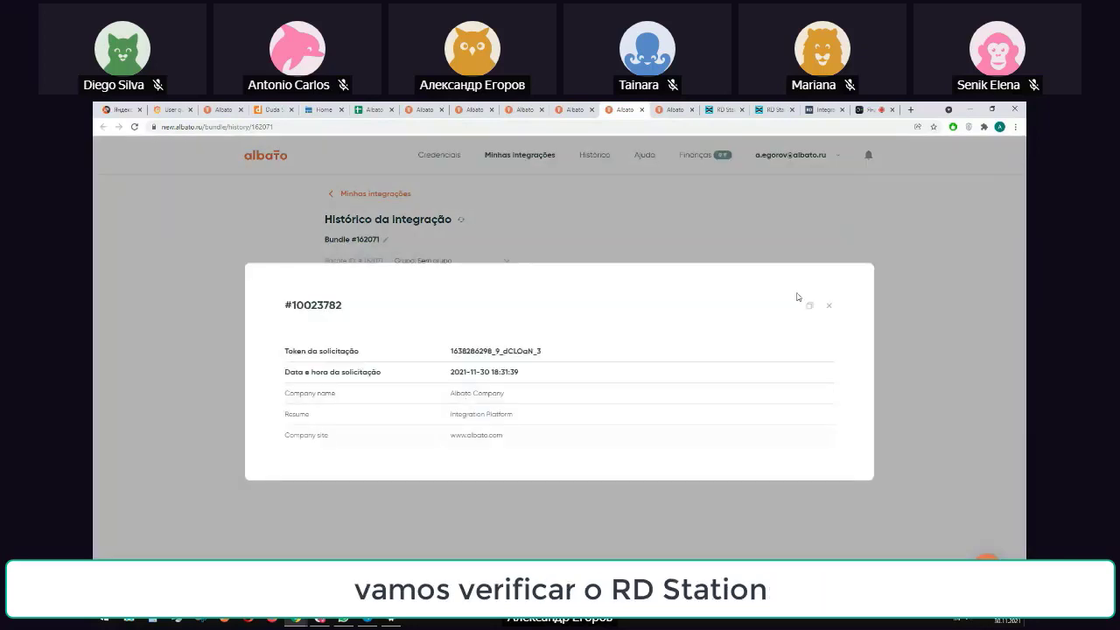
Step: Open the Albato Company record in RD Station CRM and examine its company data, including the URL and Resumo
left_click(725, 110)
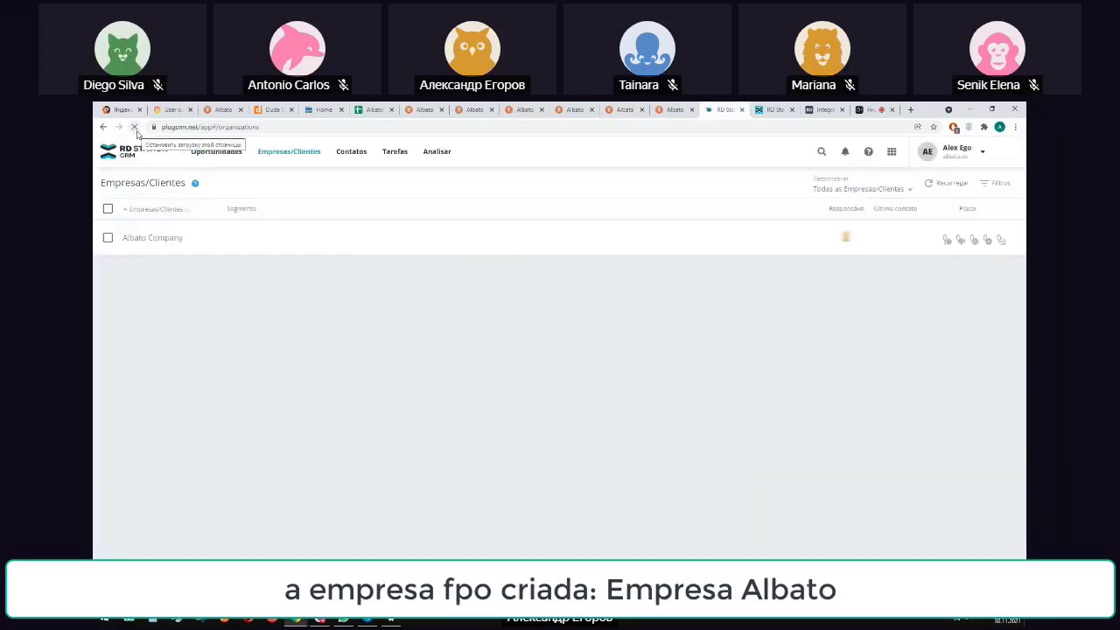
left_click(143, 238)
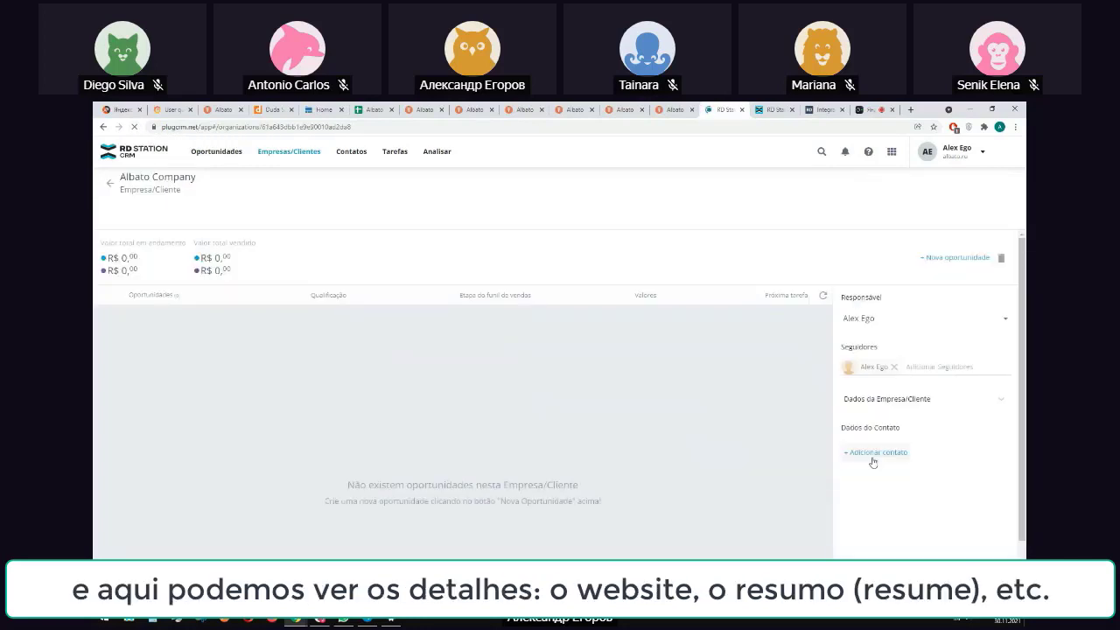
left_click(937, 396)
scroll(904, 442, "down", 1)
left_click_drag(904, 442, 837, 440)
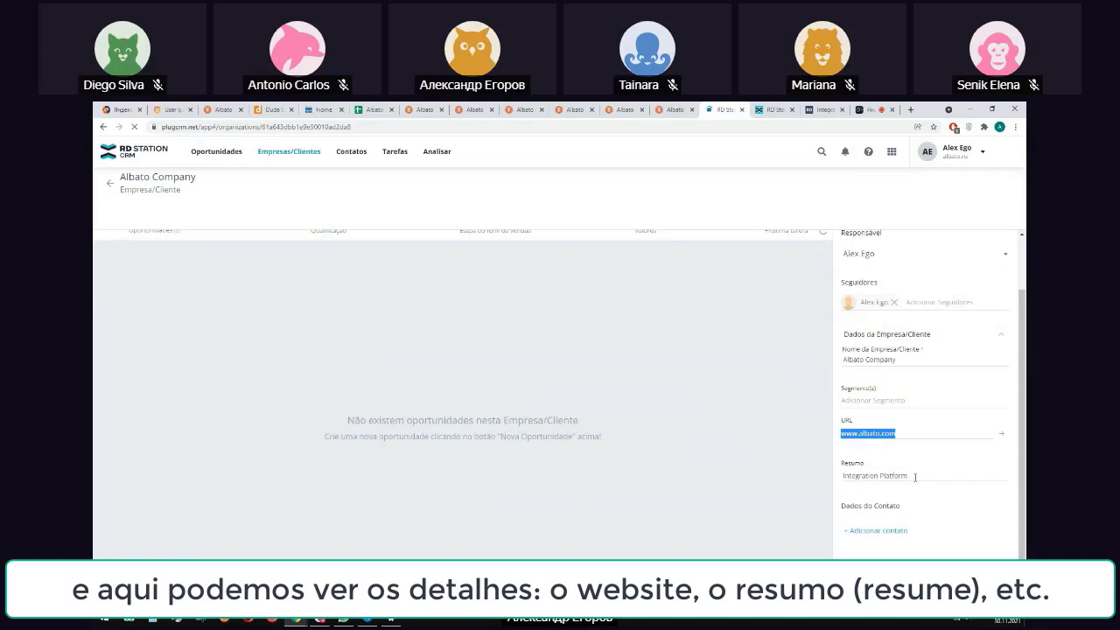
left_click(787, 437)
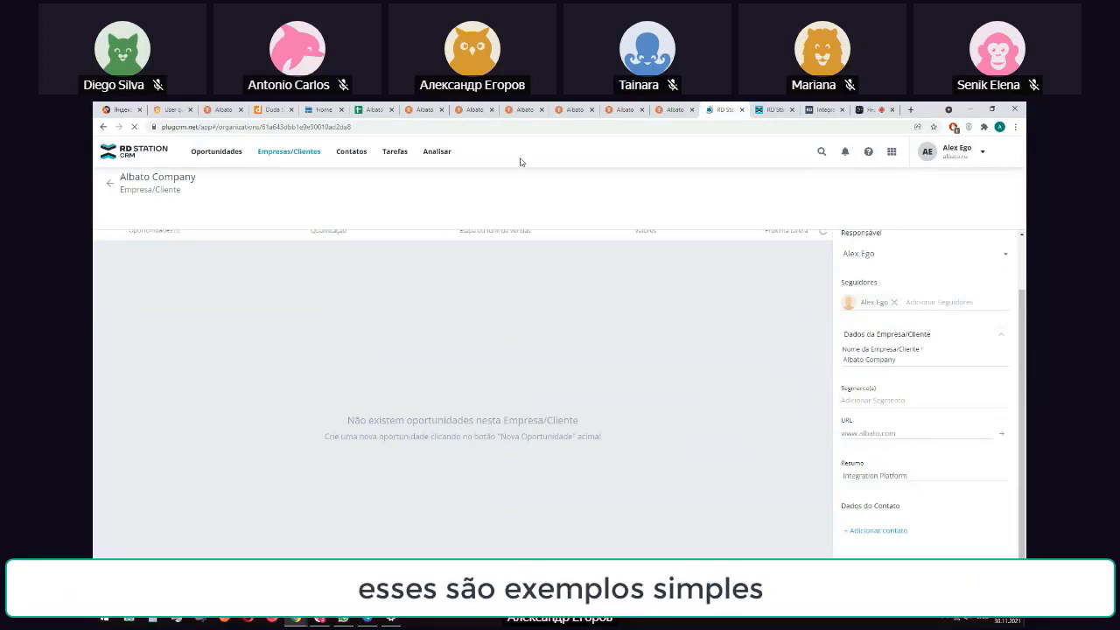
left_click(521, 109)
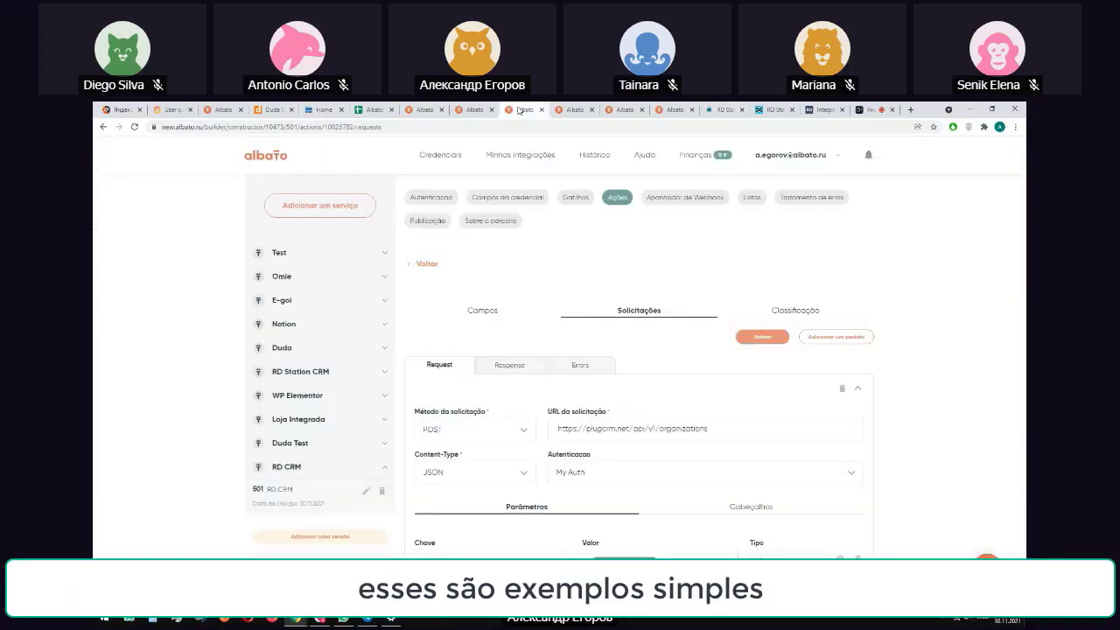